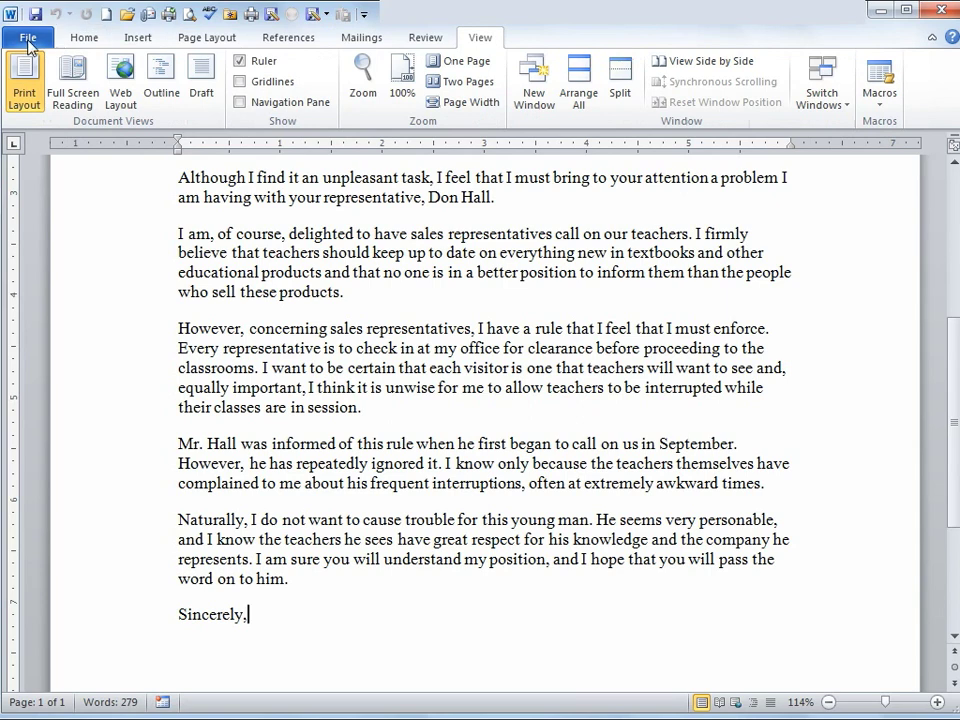
Browse the full range of templates offered for a new document and return to the letter
{"action": "left_click", "coordinate": [28, 38]}
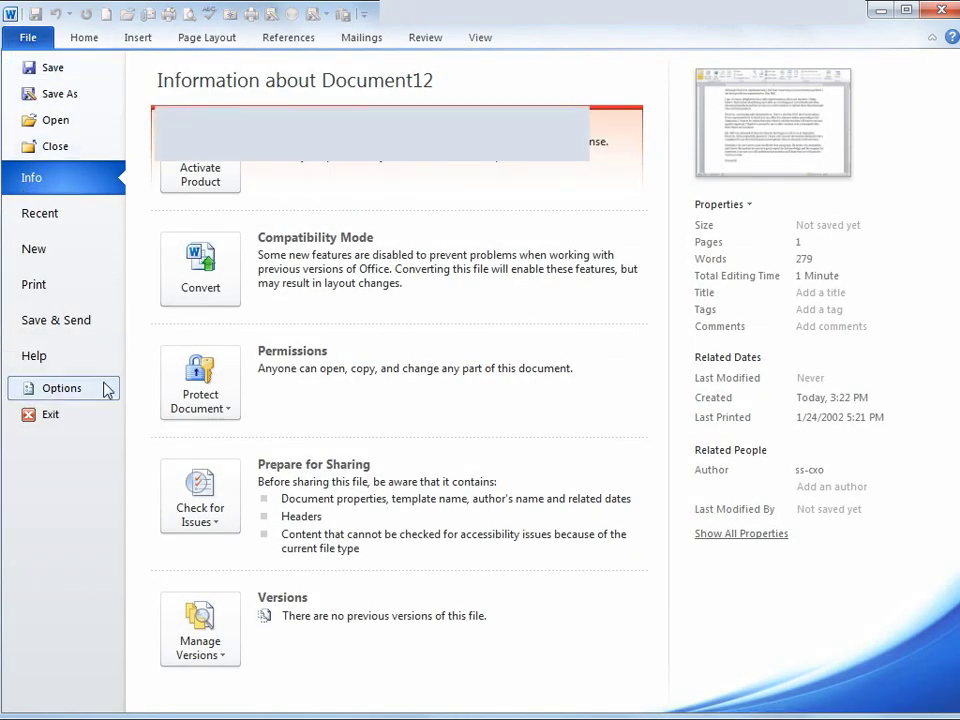
{"action": "left_click", "coordinate": [45, 259]}
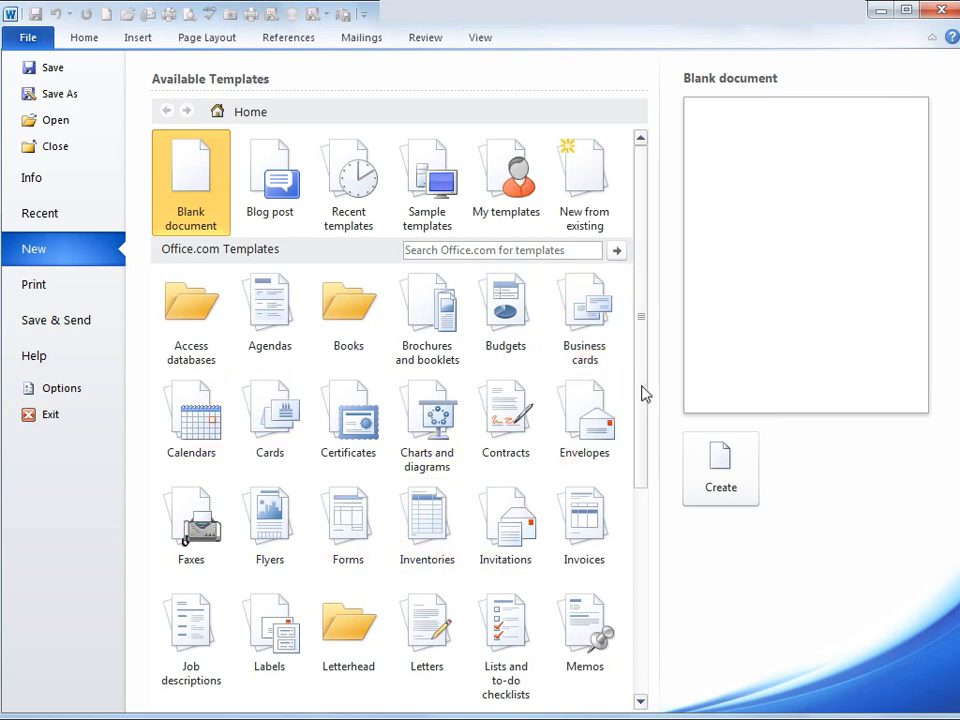
{"action": "left_click_drag", "start_coordinate": [645, 396], "coordinate": [624, 516]}
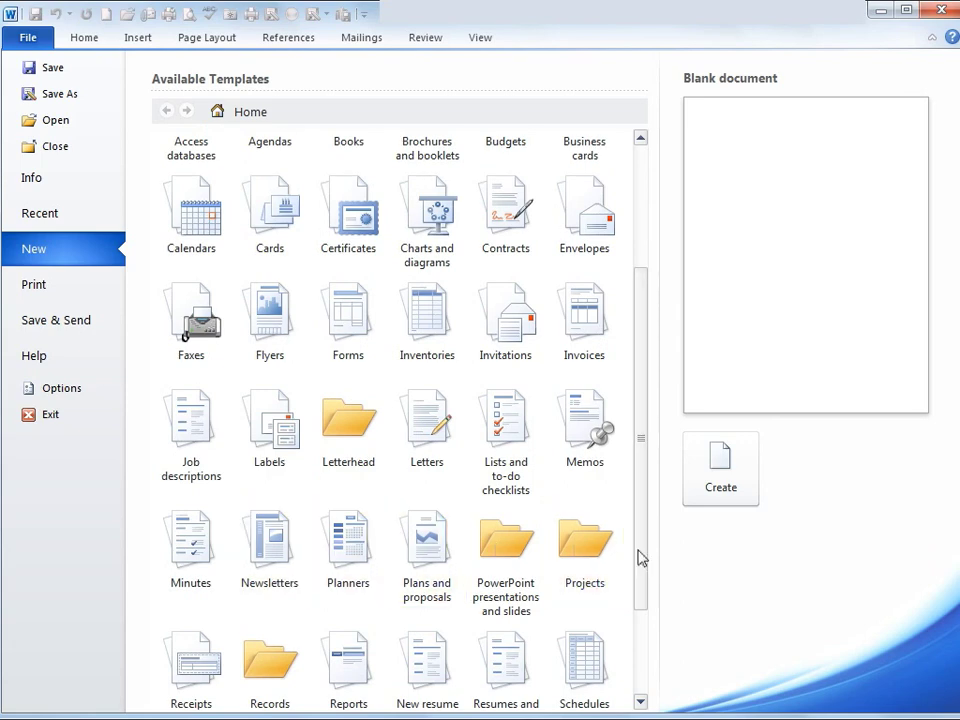
{"action": "left_click_drag", "start_coordinate": [639, 561], "coordinate": [645, 637]}
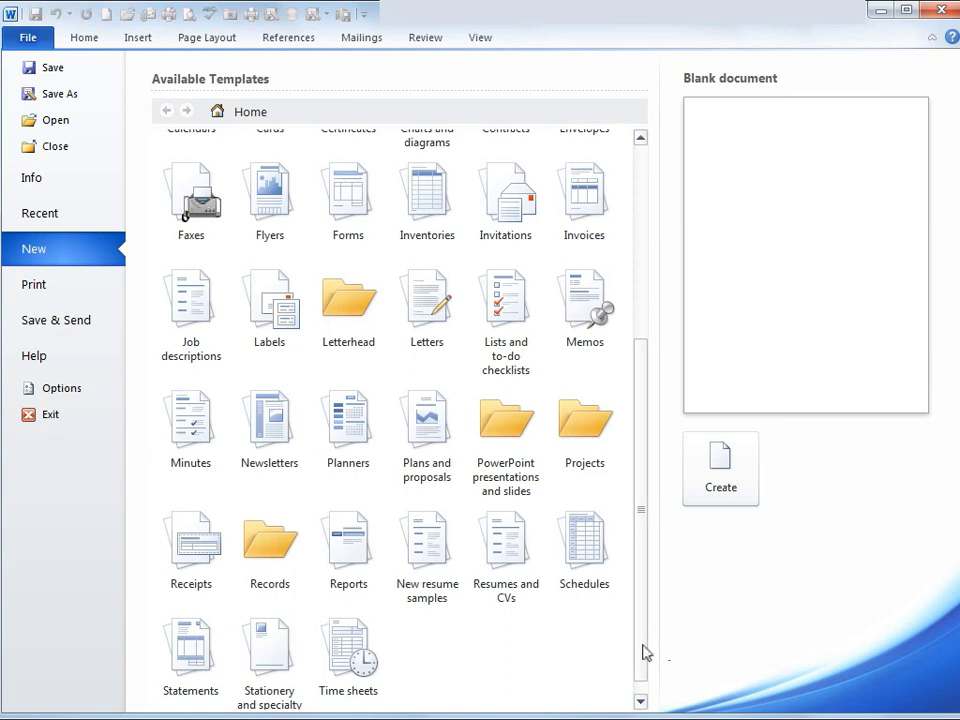
{"action": "left_click_drag", "start_coordinate": [645, 652], "coordinate": [677, 326]}
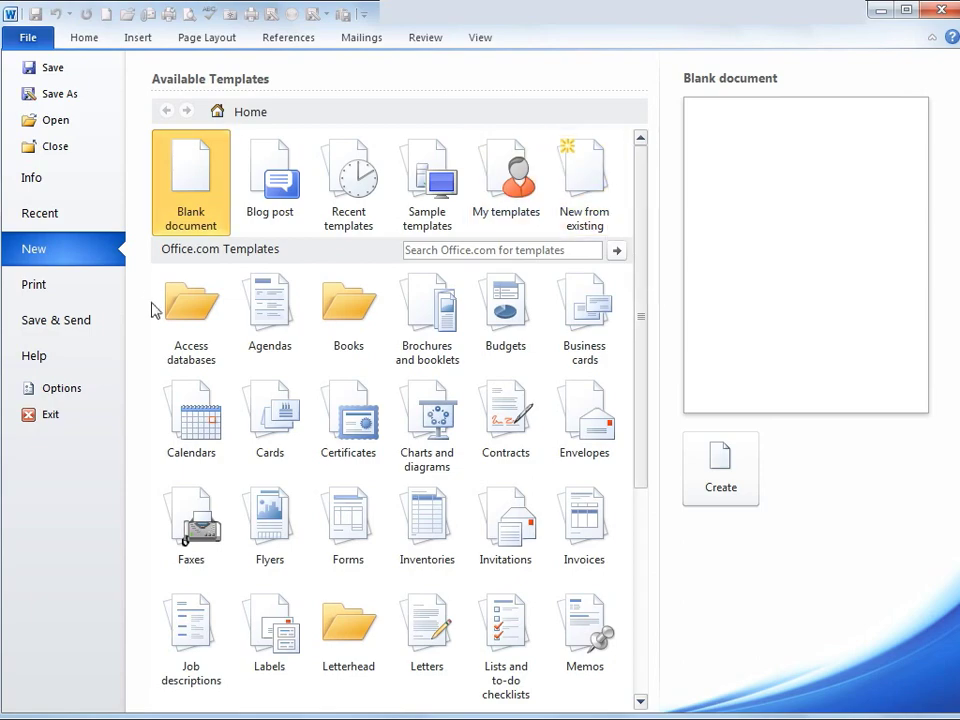
{"action": "left_click", "coordinate": [88, 38]}
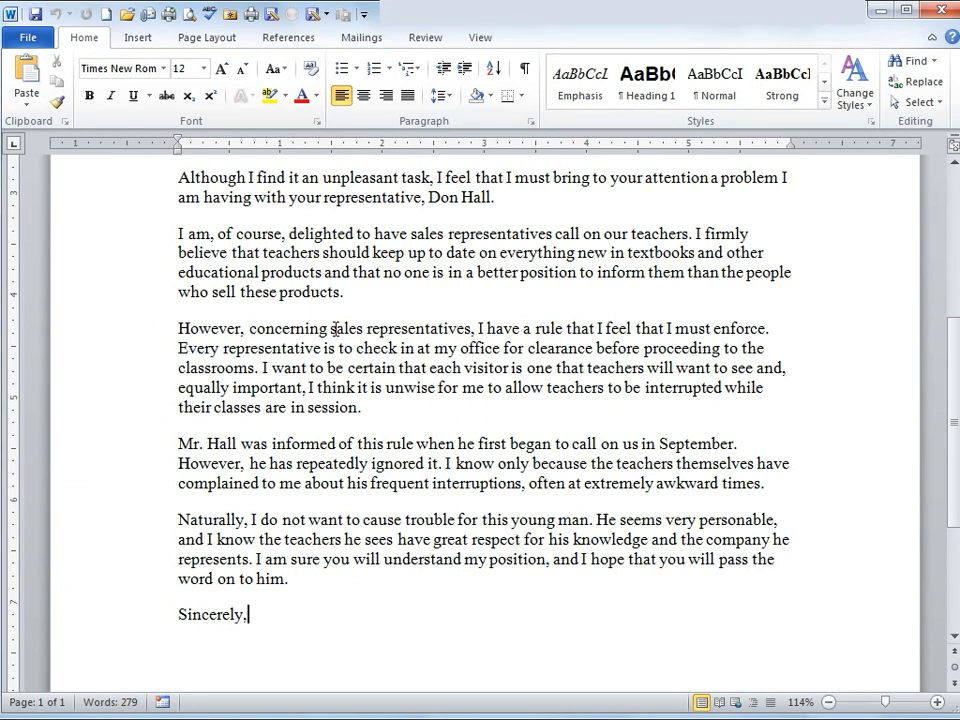
Look through the complete gallery of quick styles available for the letter without applying one
{"action": "scroll", "coordinate": [335, 328], "scroll_direction": "up", "scroll_amount": 2}
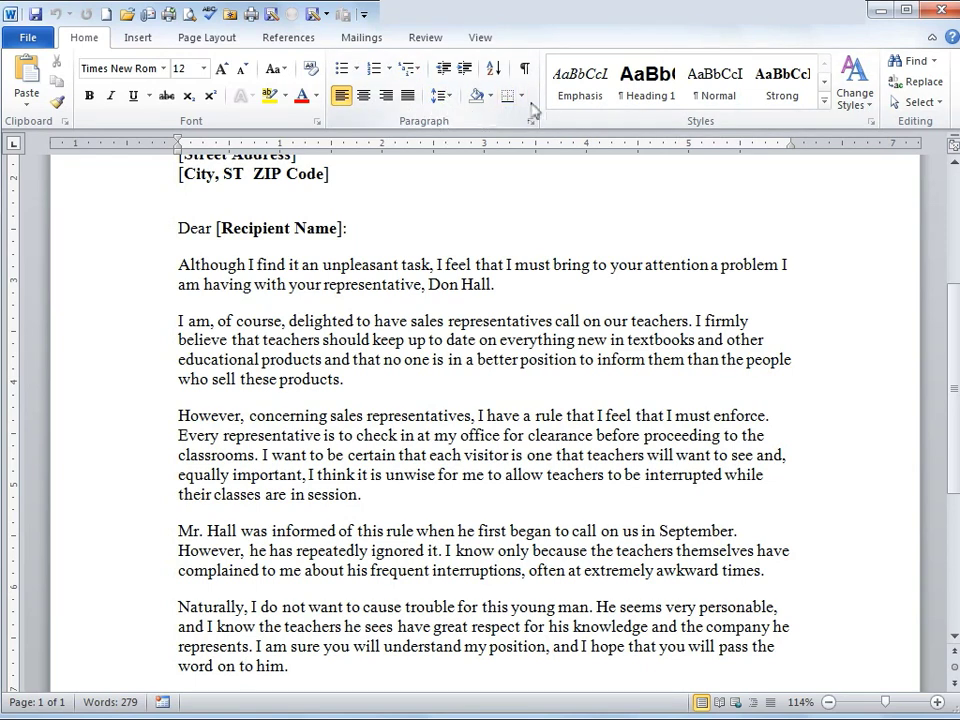
{"action": "left_click", "coordinate": [824, 102]}
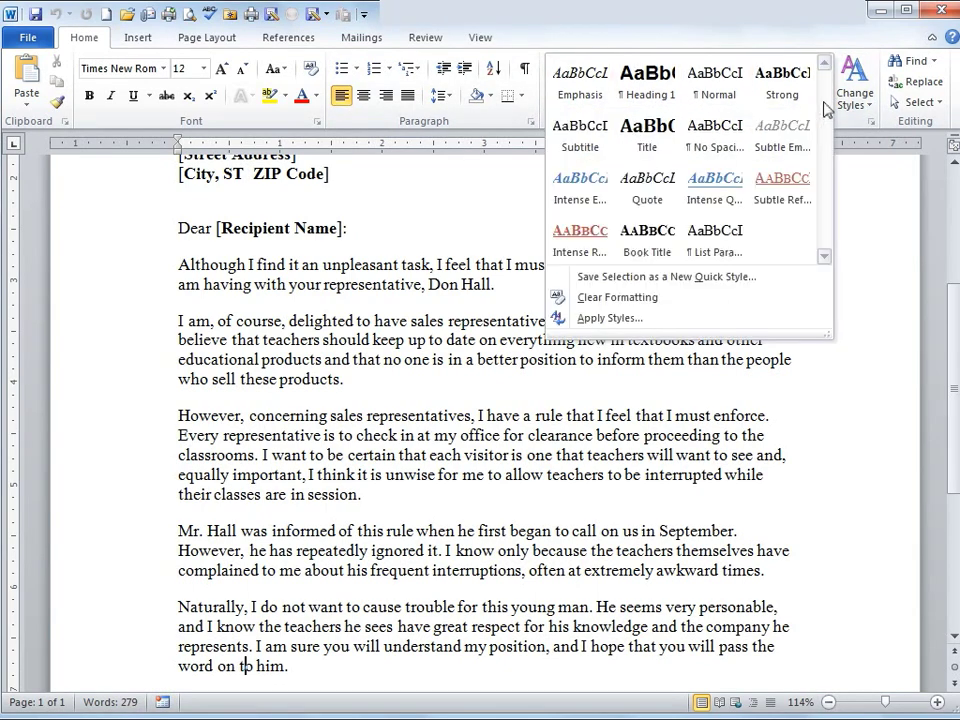
{"action": "left_click", "coordinate": [772, 373]}
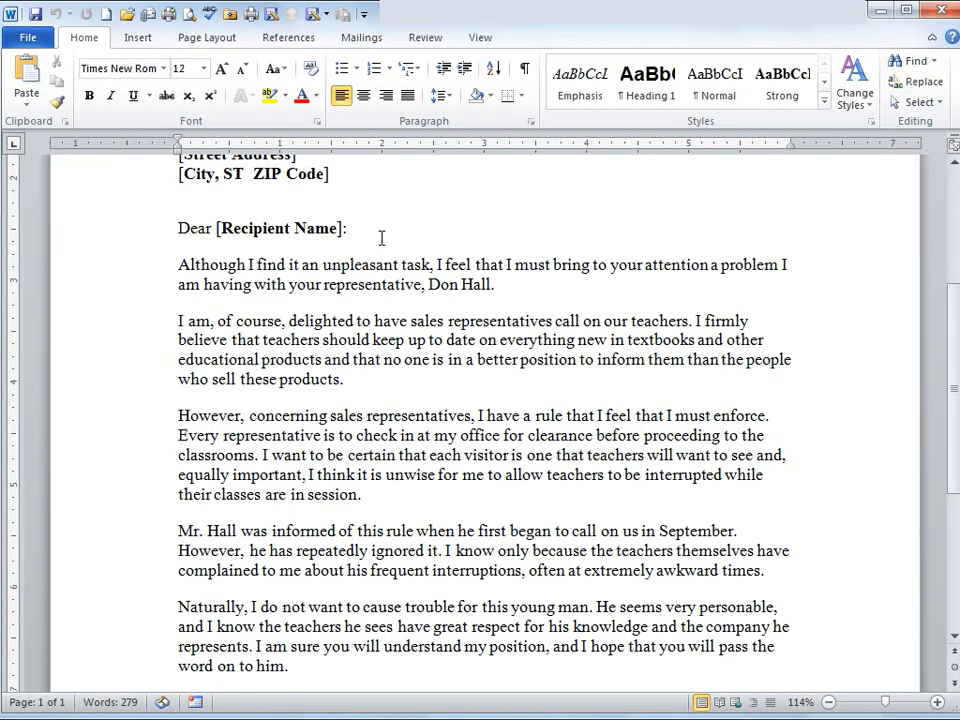
View the SmartArt diagram types that can be inserted and dismiss the choice
{"action": "left_click", "coordinate": [135, 39]}
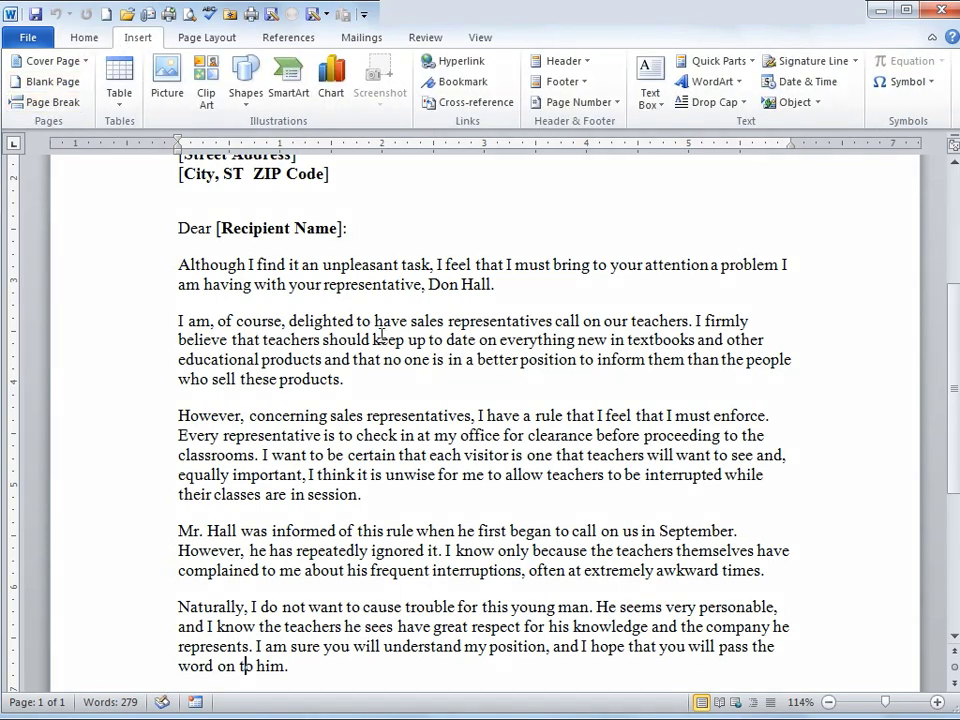
{"action": "left_click", "coordinate": [298, 104]}
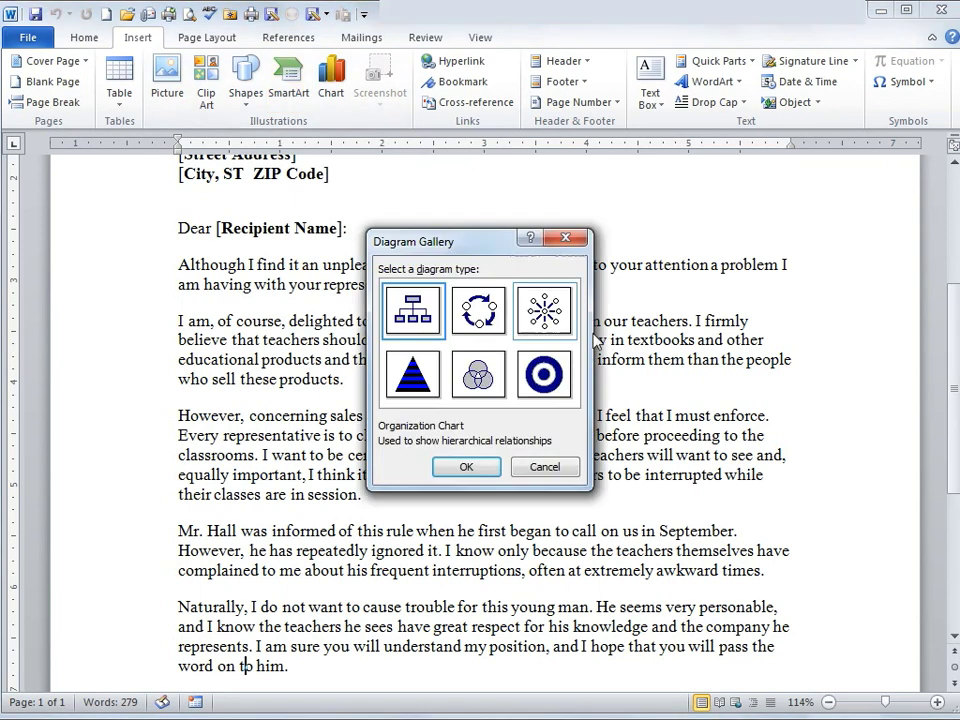
{"action": "left_click", "coordinate": [565, 467]}
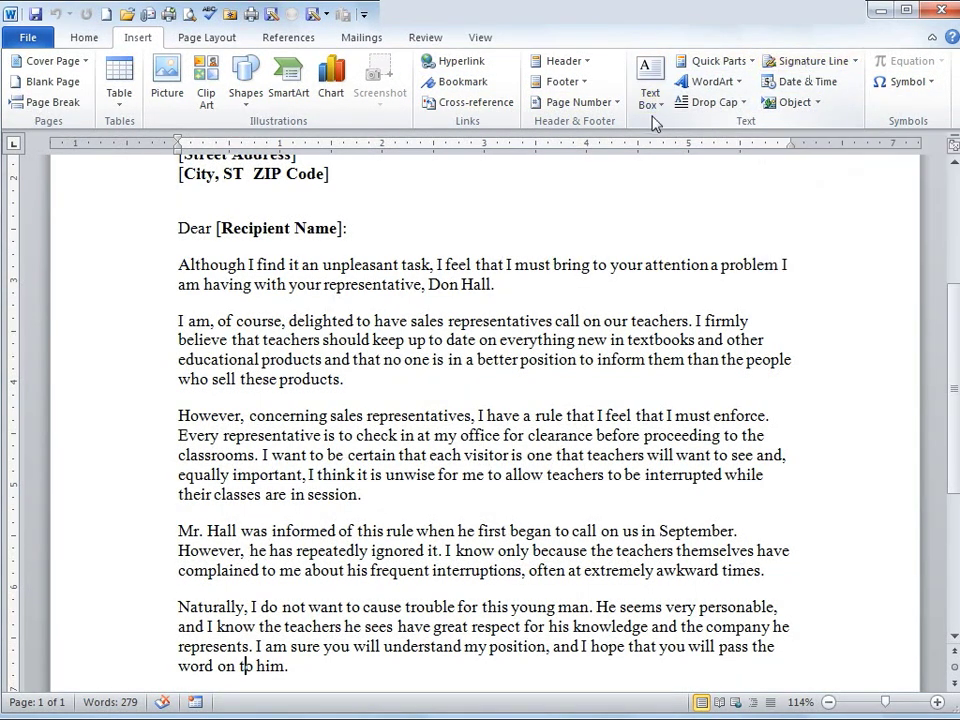
Examine the commands for page layout, references, mail merge and document review
{"action": "left_click", "coordinate": [180, 43]}
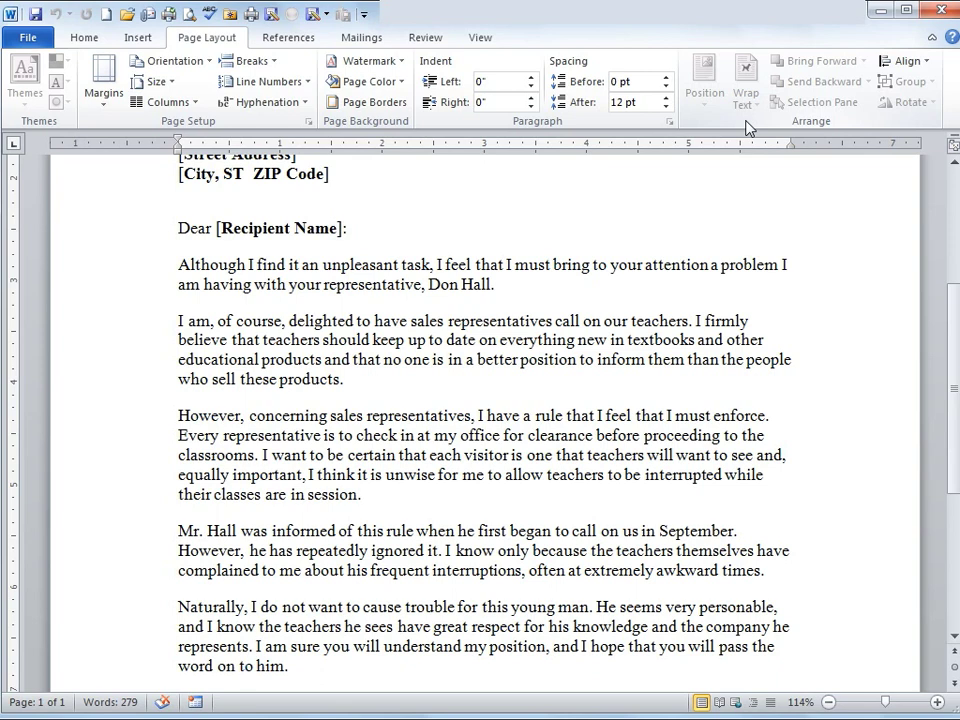
{"action": "scroll", "coordinate": [745, 127], "scroll_direction": "down", "scroll_amount": 1}
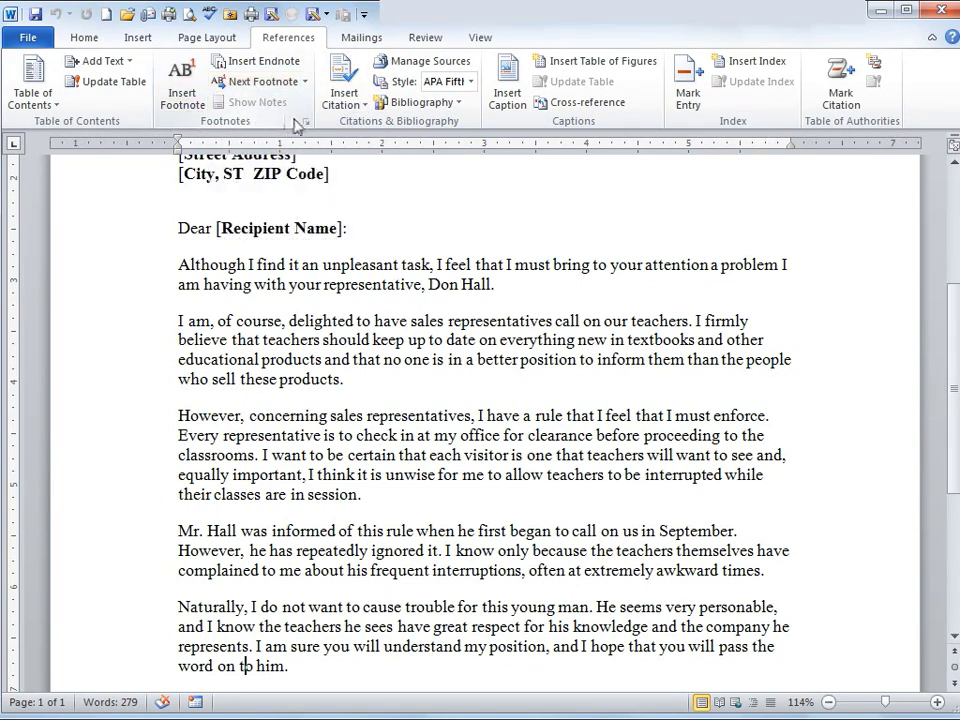
{"action": "left_click", "coordinate": [361, 38]}
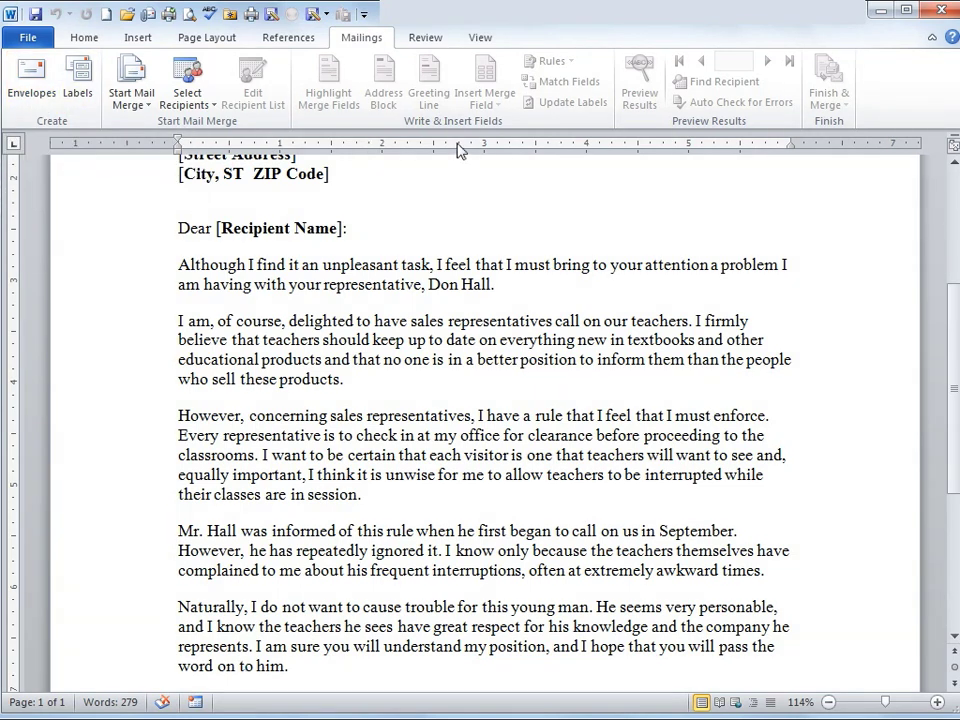
{"action": "left_click", "coordinate": [425, 37]}
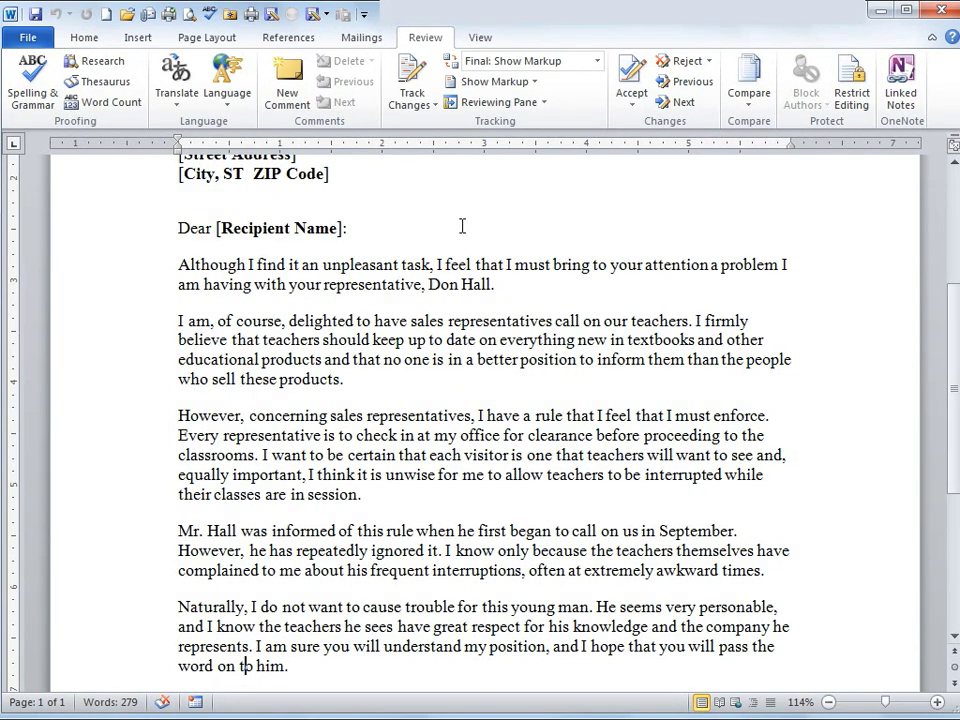
{"action": "left_click", "coordinate": [38, 100]}
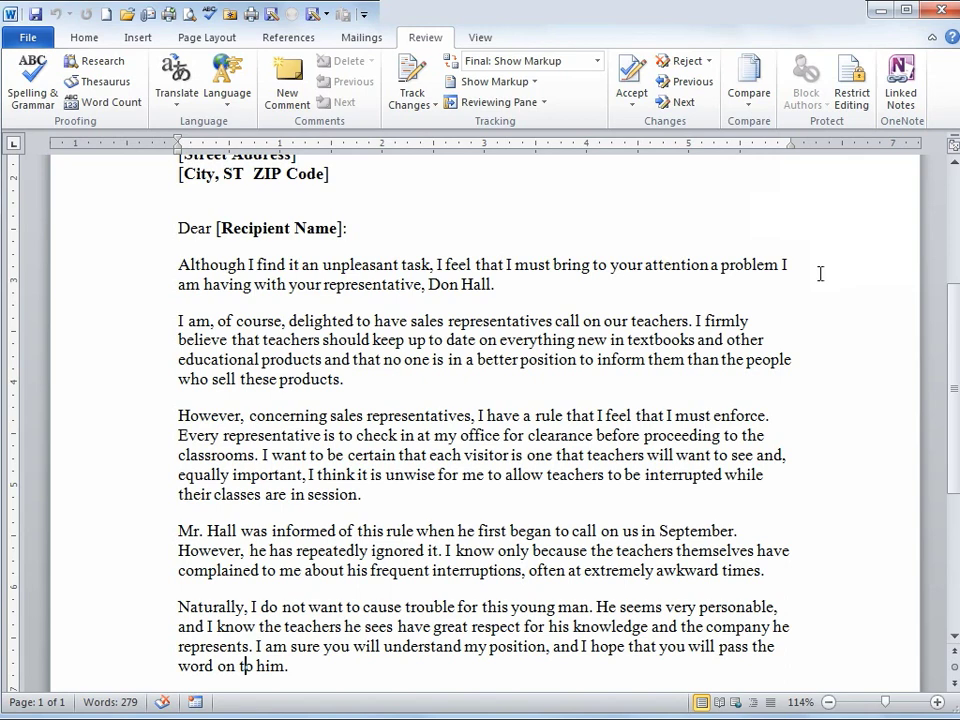
Try turning the letter's ruler and gridlines on and off, and zoom the page out to 44%
{"action": "left_click", "coordinate": [480, 37]}
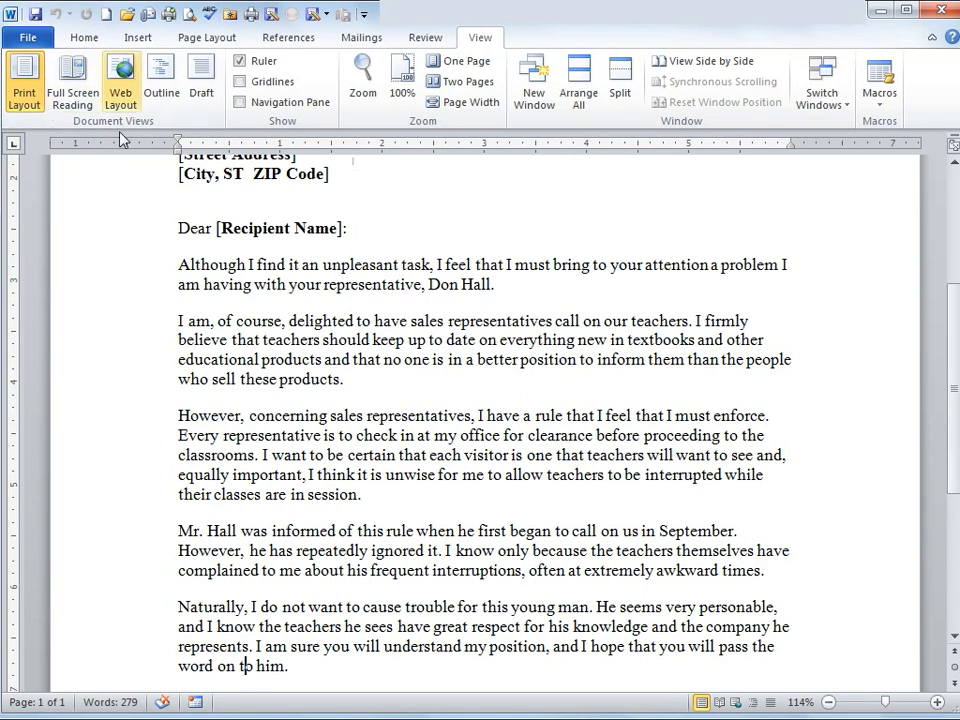
{"action": "left_click", "coordinate": [240, 61]}
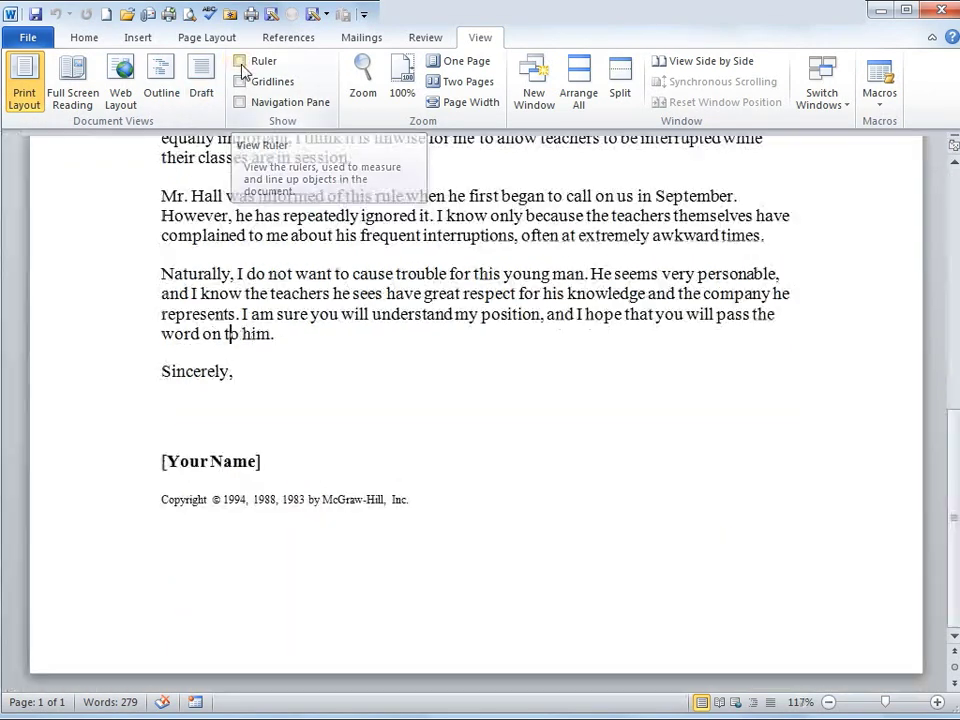
{"action": "left_click", "coordinate": [240, 61]}
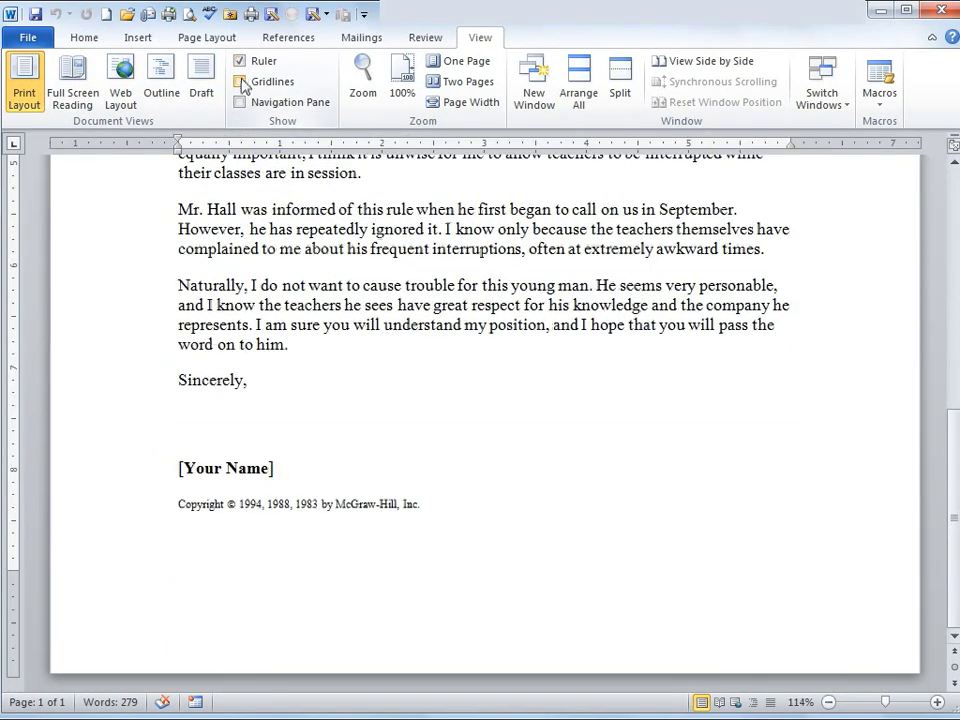
{"action": "left_click", "coordinate": [240, 81]}
{"action": "left_click", "coordinate": [240, 81]}
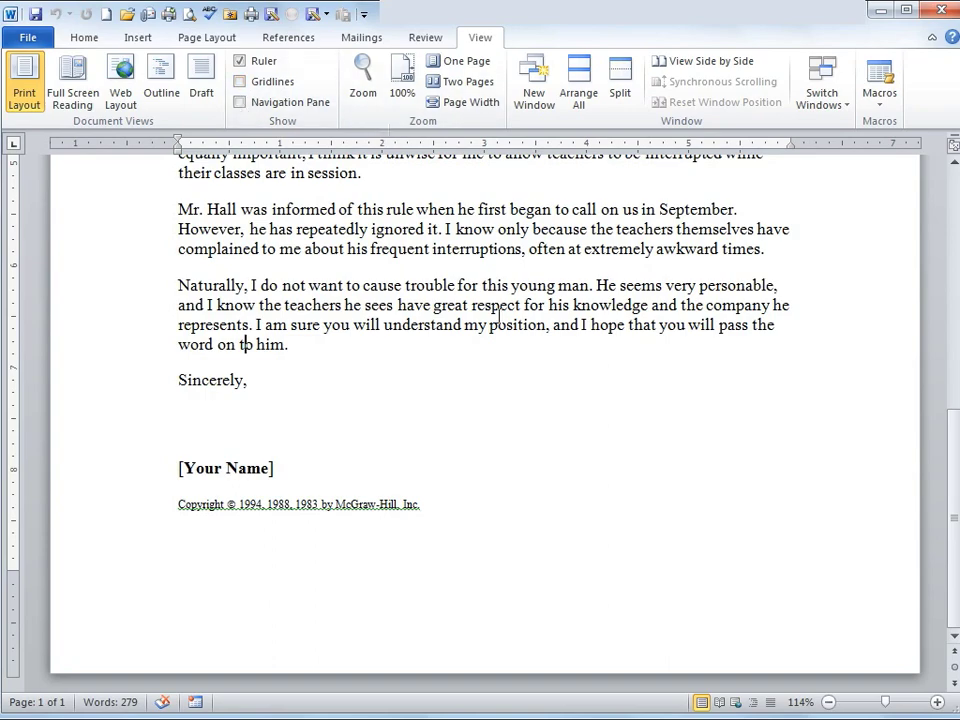
{"action": "left_click_drag", "start_coordinate": [888, 706], "coordinate": [858, 708]}
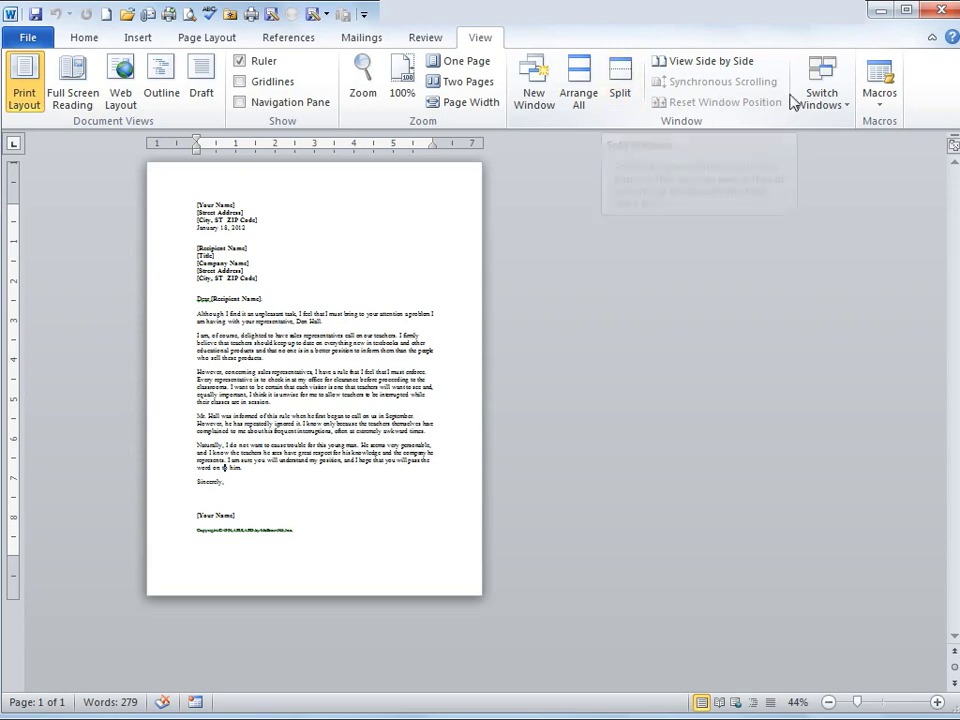
View the options for protecting the letter without applying any of them
{"action": "left_click", "coordinate": [29, 39]}
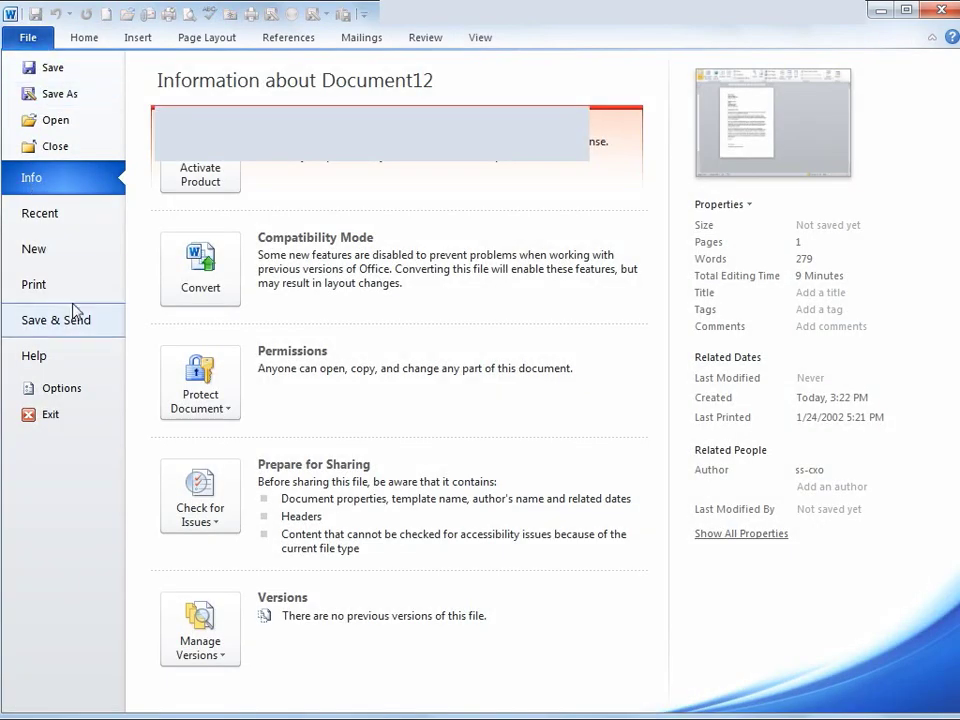
{"action": "left_click", "coordinate": [230, 402]}
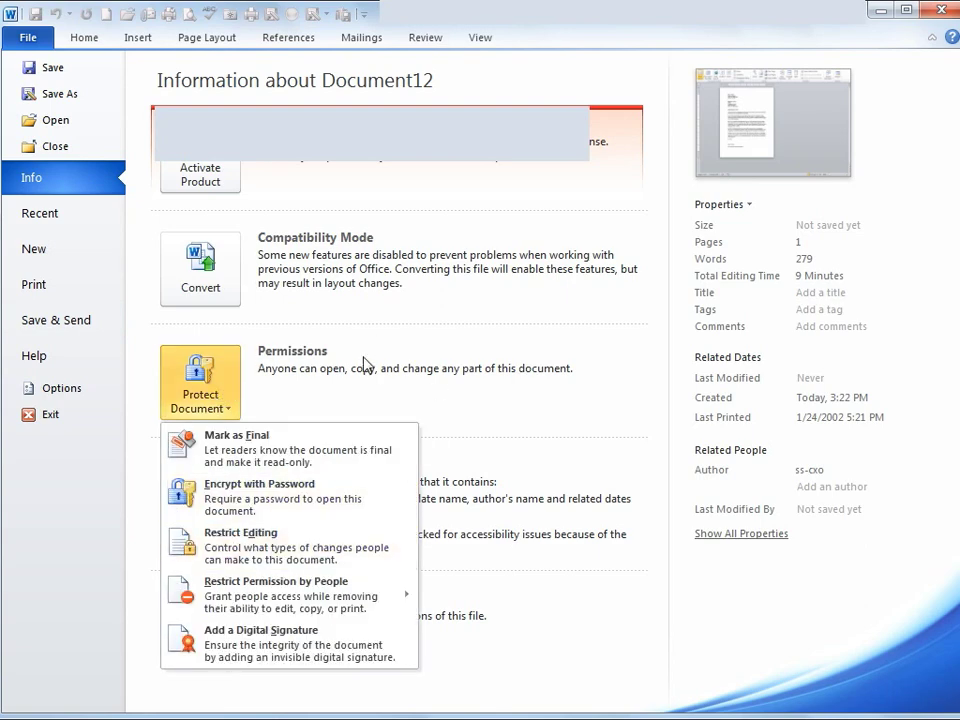
{"action": "key", "text": "Escape"}
{"action": "key", "text": "Escape"}
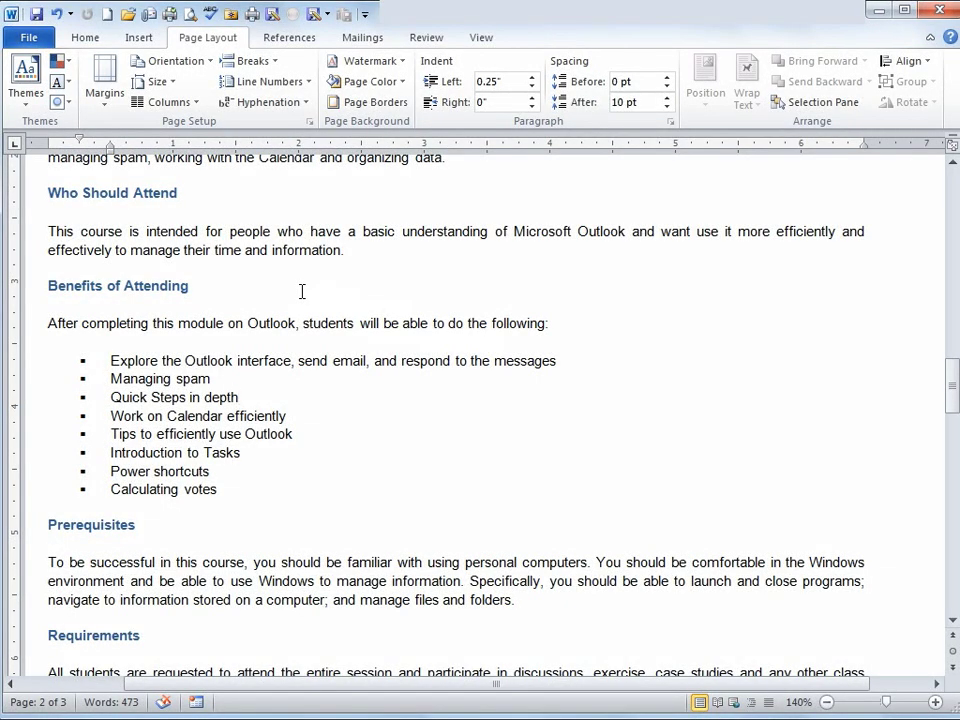
Check the new-document templates from the Outlook course curriculum document and return to its text
{"action": "left_click", "coordinate": [40, 38]}
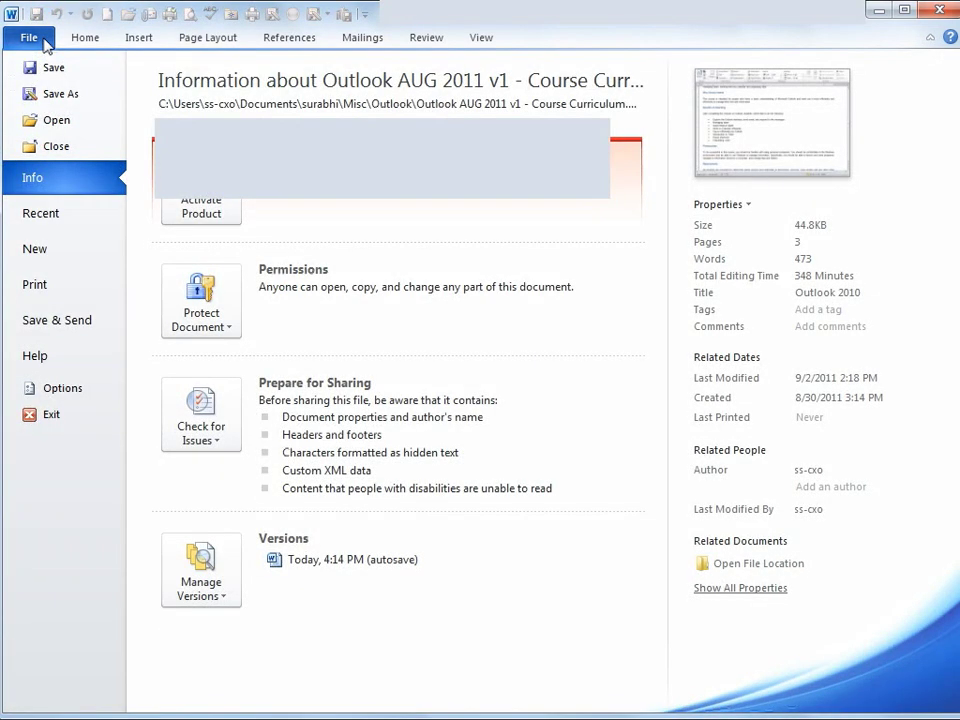
{"action": "left_click", "coordinate": [48, 255]}
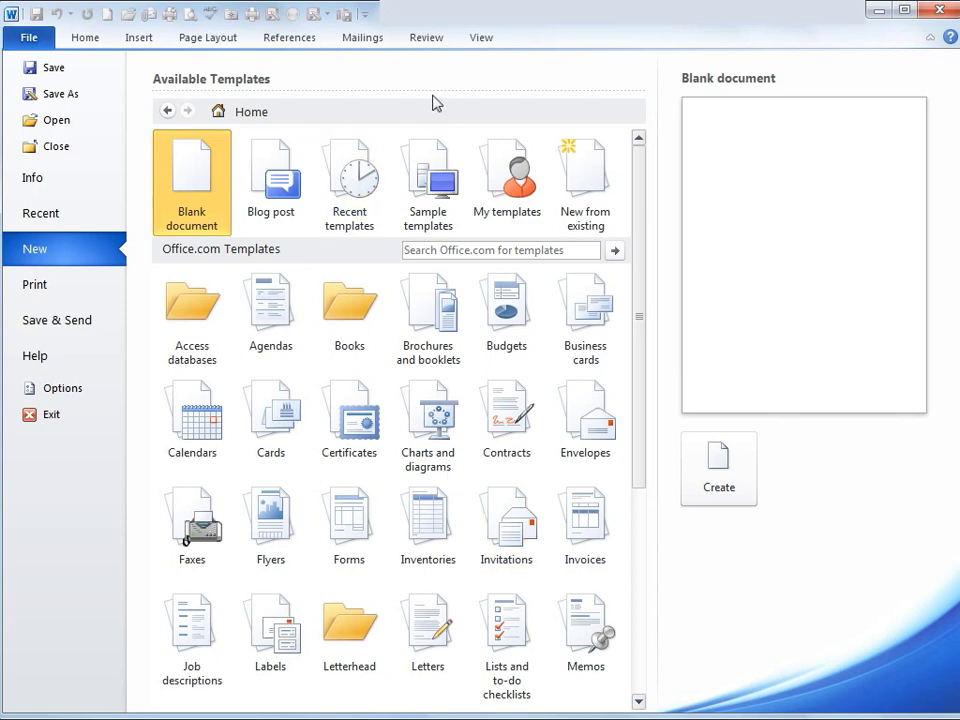
{"action": "left_click", "coordinate": [70, 36]}
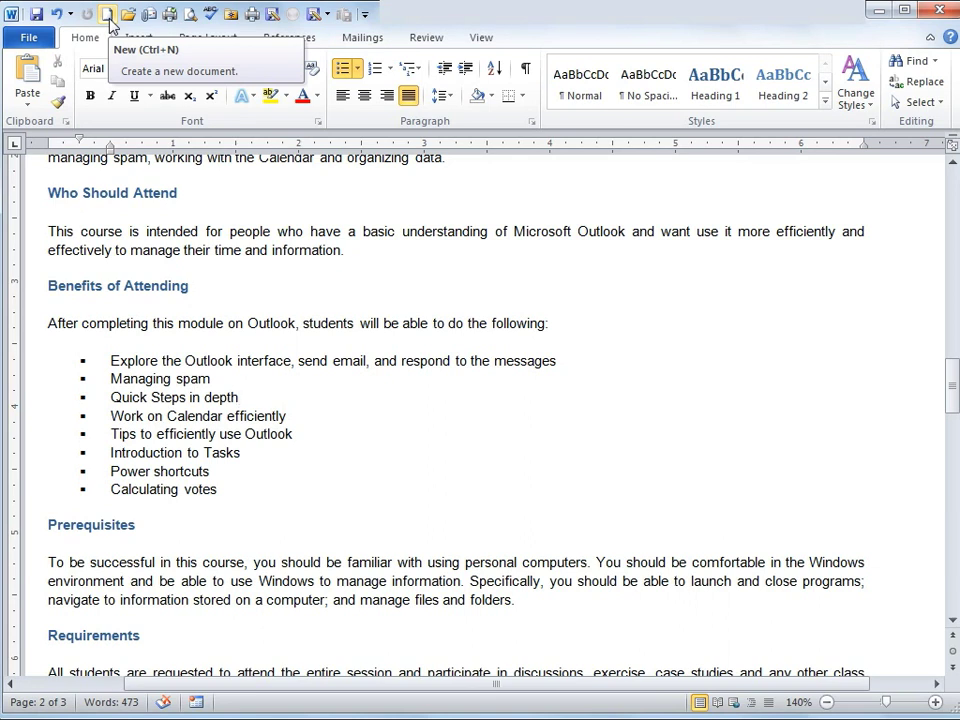
Find the New command among all commands for customizing the Quick Access Toolbar, and leave the customization without saving
{"action": "left_click", "coordinate": [366, 16]}
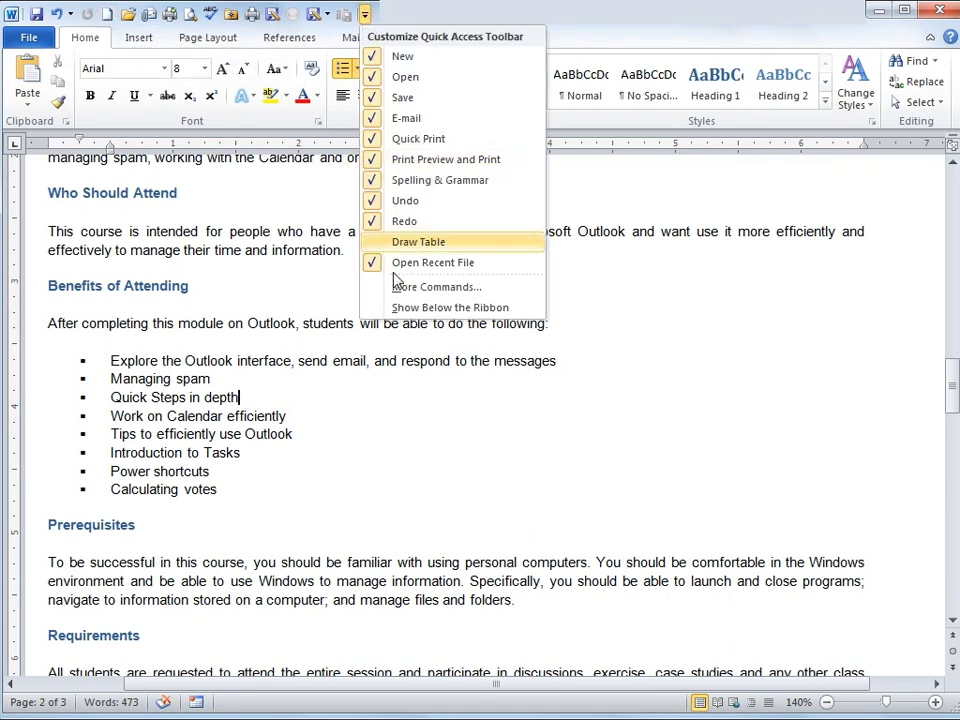
{"action": "left_click", "coordinate": [465, 287]}
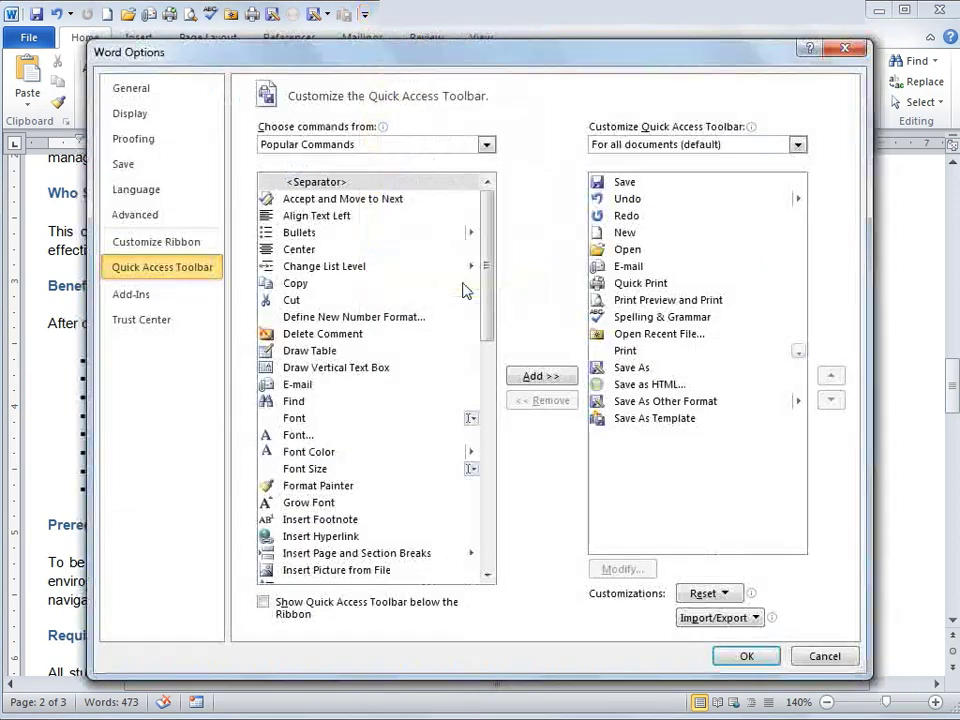
{"action": "left_click", "coordinate": [336, 146]}
{"action": "left_click", "coordinate": [301, 197]}
{"action": "left_click", "coordinate": [313, 220]}
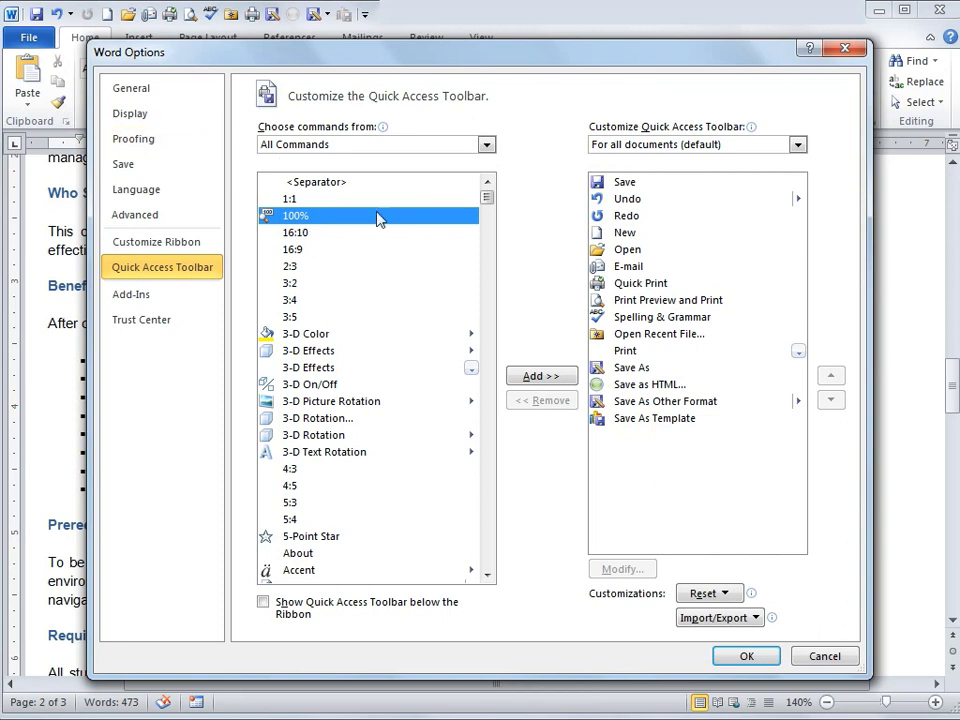
{"action": "key", "text": "n"}
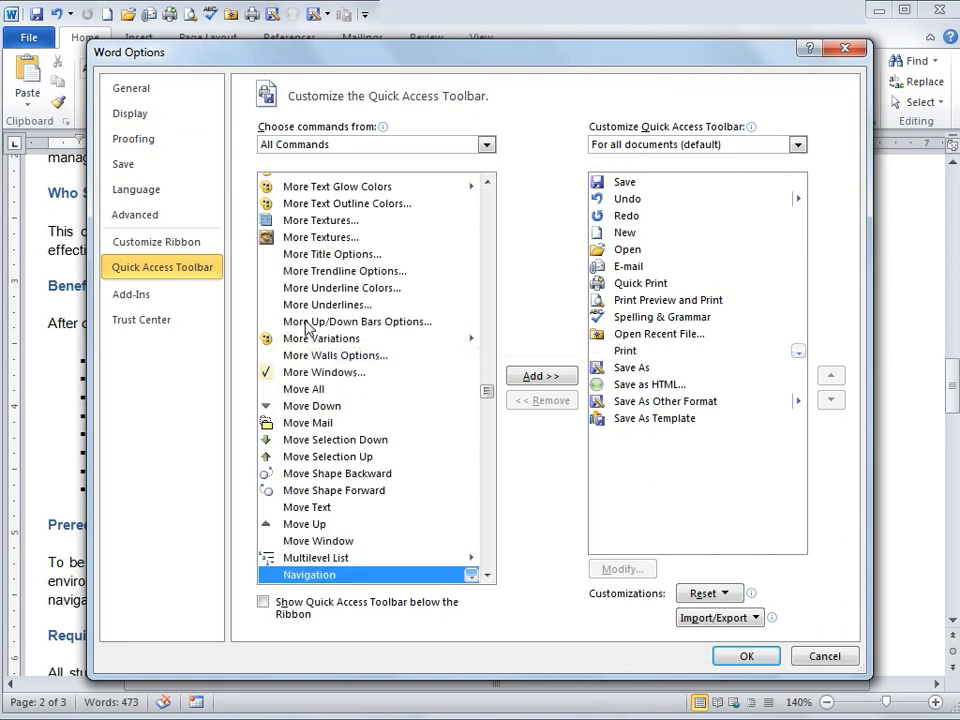
{"action": "left_click", "coordinate": [487, 575]}
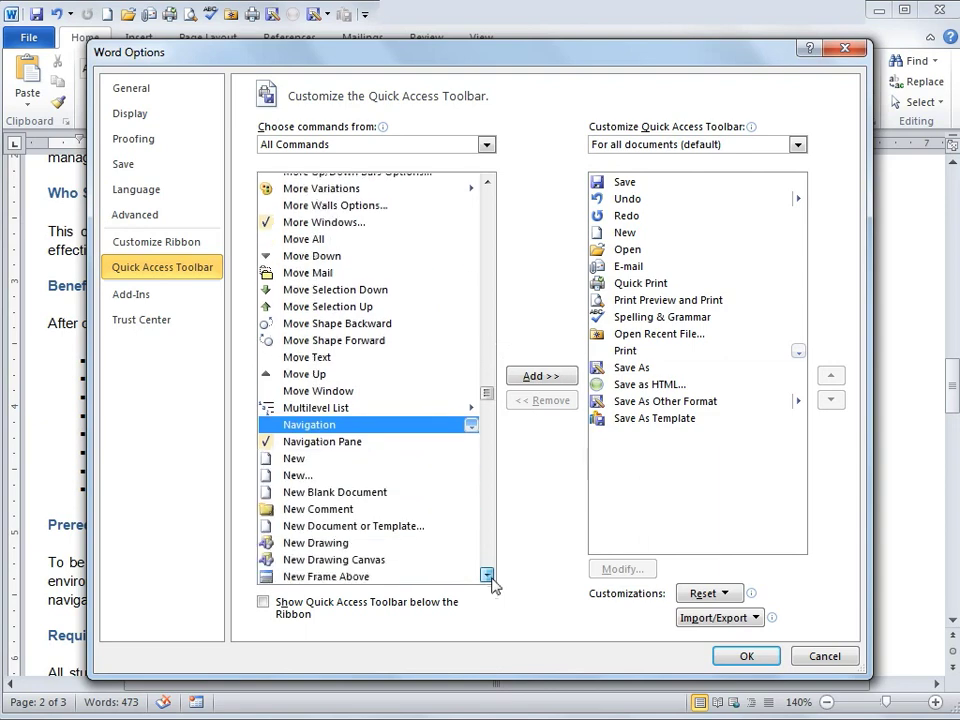
{"action": "left_click", "coordinate": [311, 326]}
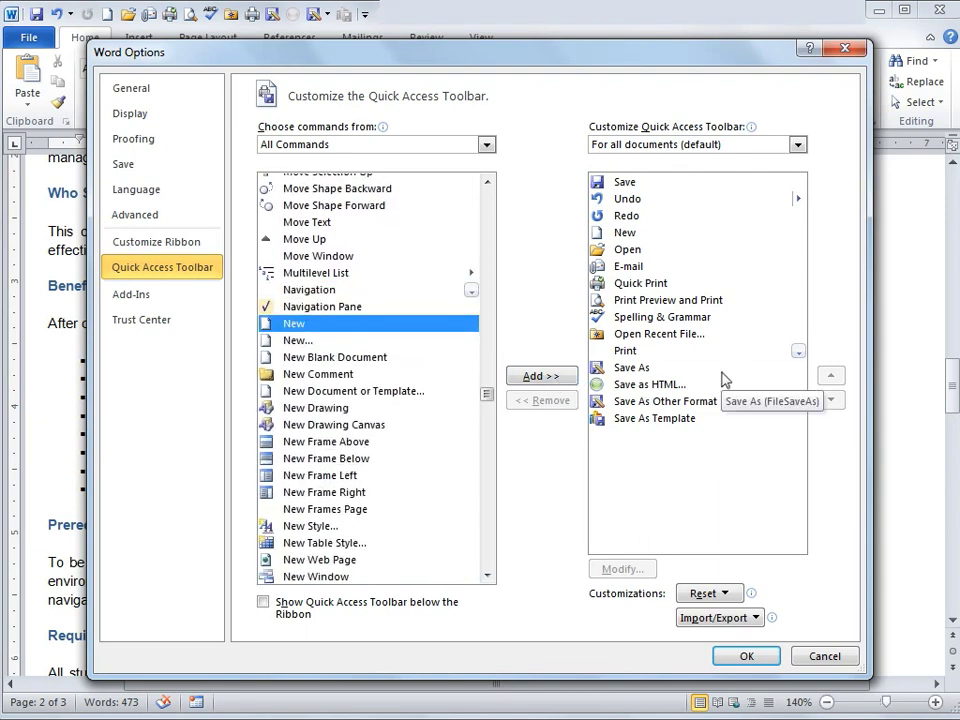
{"action": "left_click", "coordinate": [853, 656]}
Create a new blank document
{"action": "left_click", "coordinate": [106, 14]}
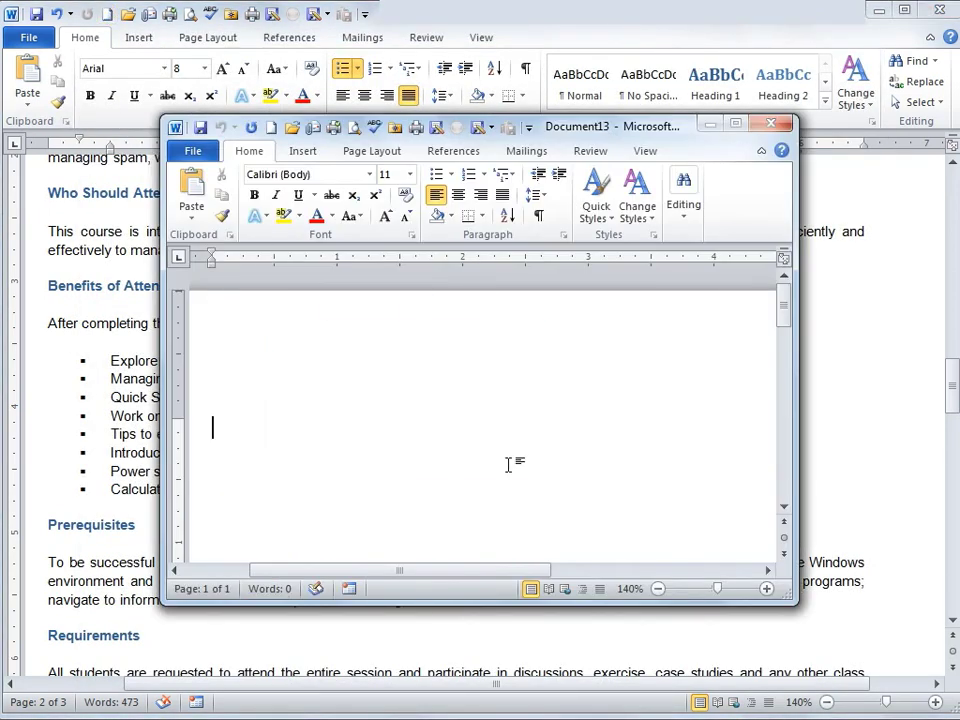
Close the new blank document and look over the file commands for saving the course curriculum document
{"action": "left_click", "coordinate": [772, 125]}
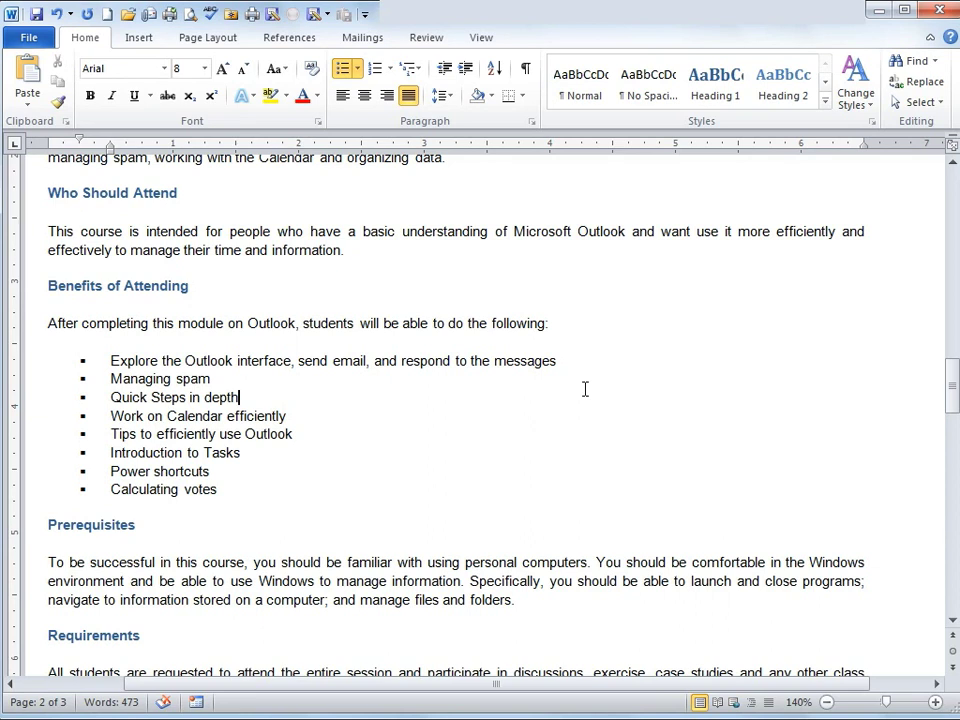
{"action": "left_click", "coordinate": [353, 403]}
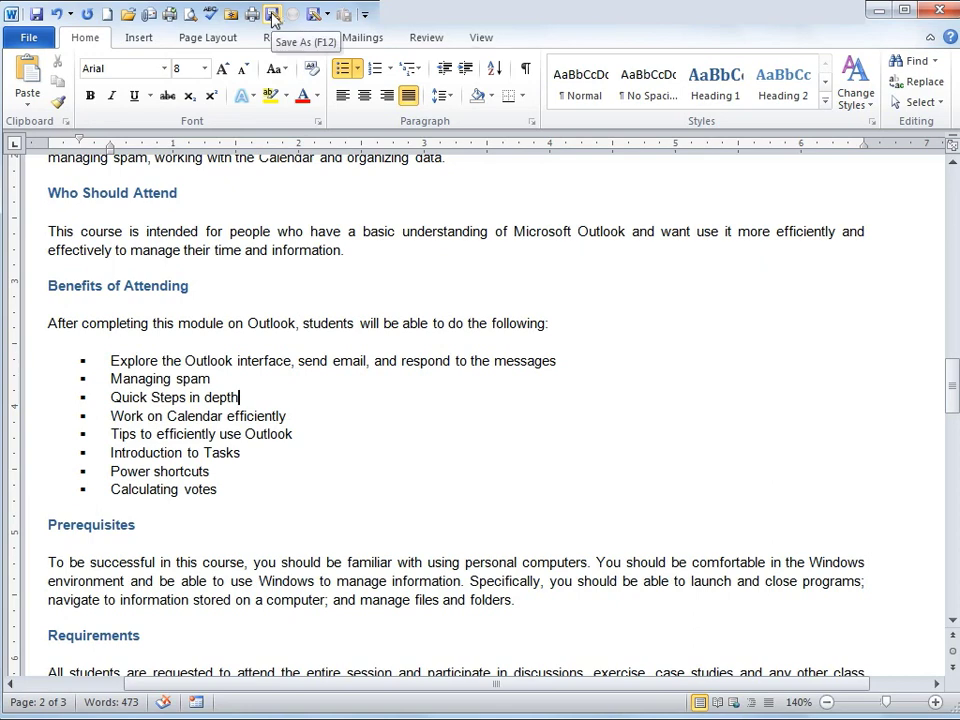
{"action": "left_click", "coordinate": [28, 39]}
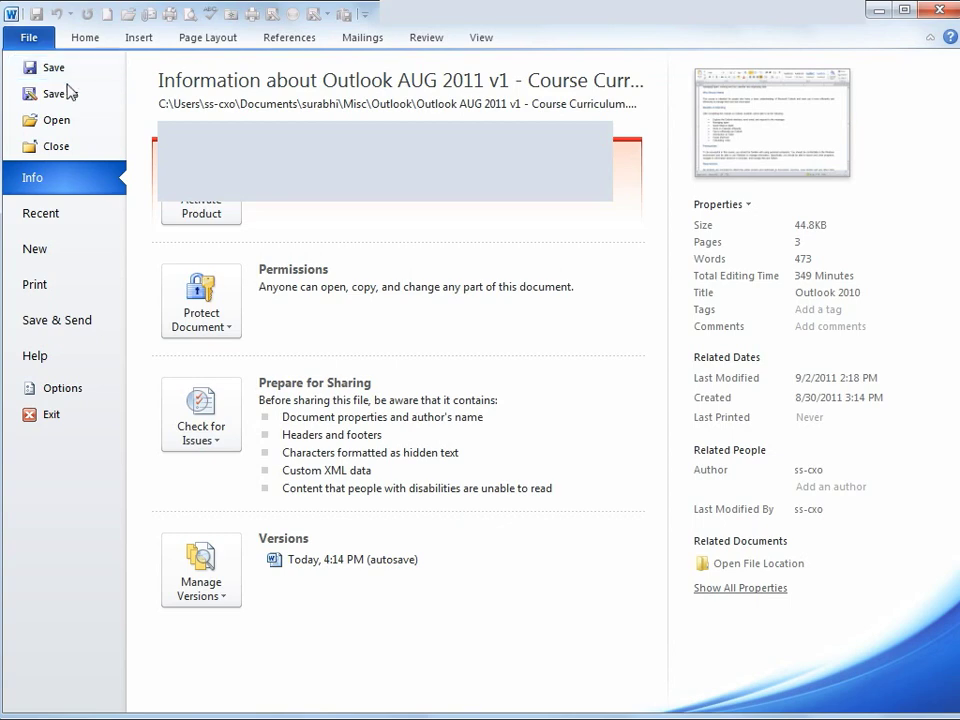
{"action": "left_click", "coordinate": [88, 46]}
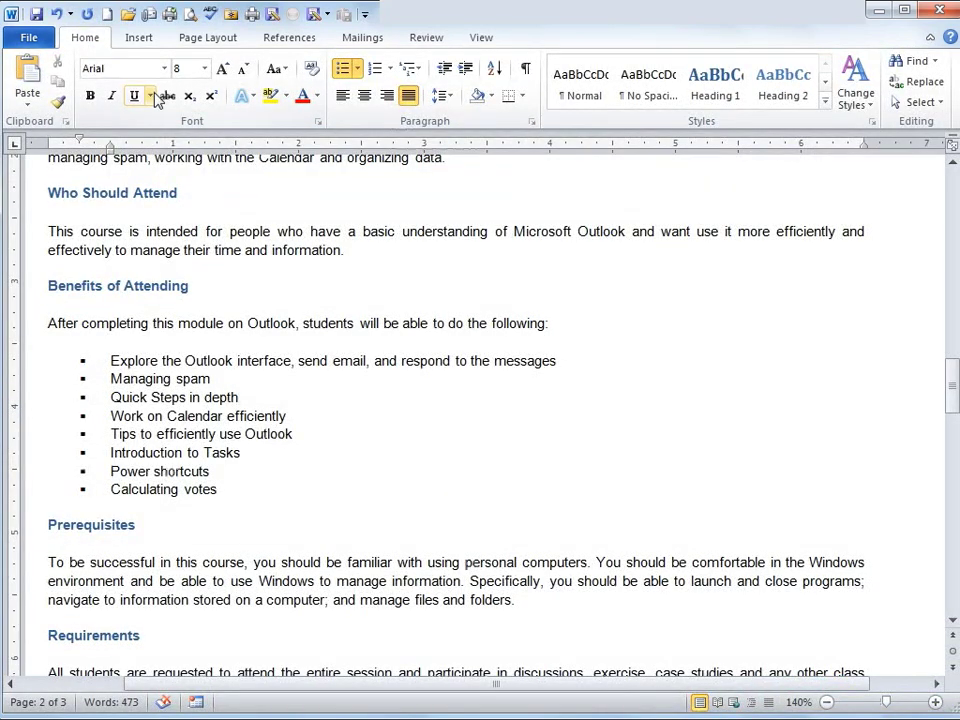
Publish the course curriculum document as a PDF under its existing name, and close the published file after viewing it
{"action": "left_click", "coordinate": [329, 16]}
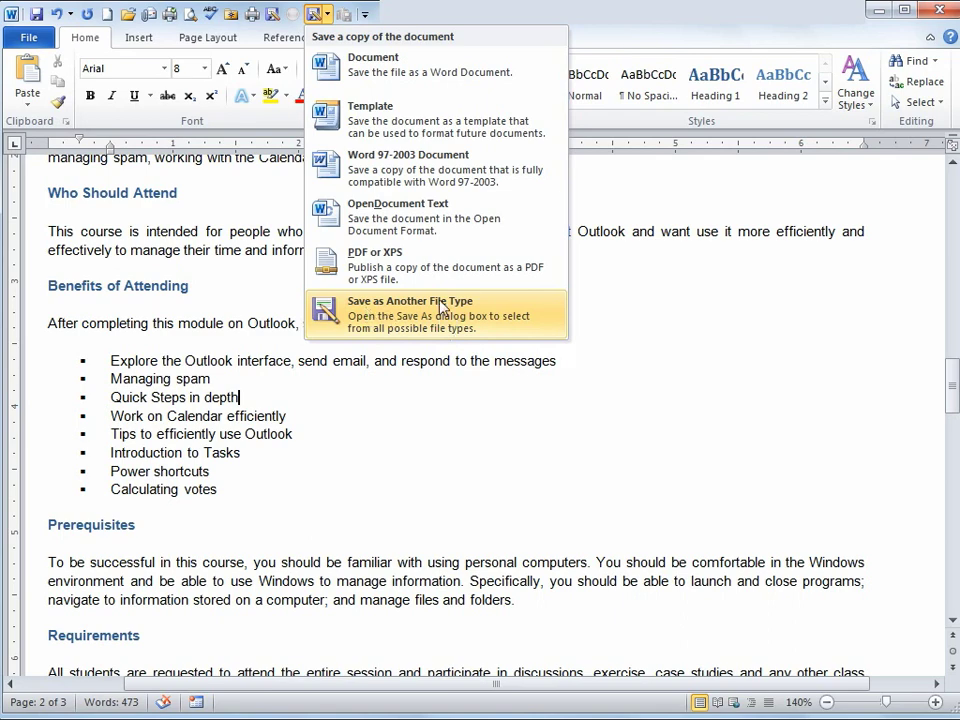
{"action": "left_click", "coordinate": [405, 284]}
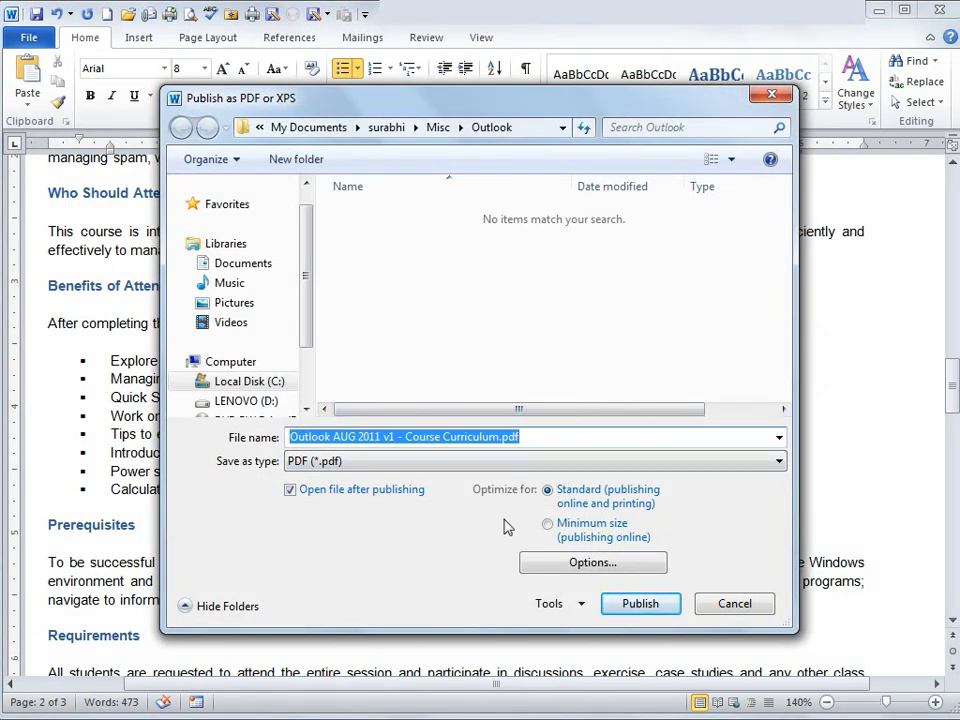
{"action": "left_click", "coordinate": [640, 604]}
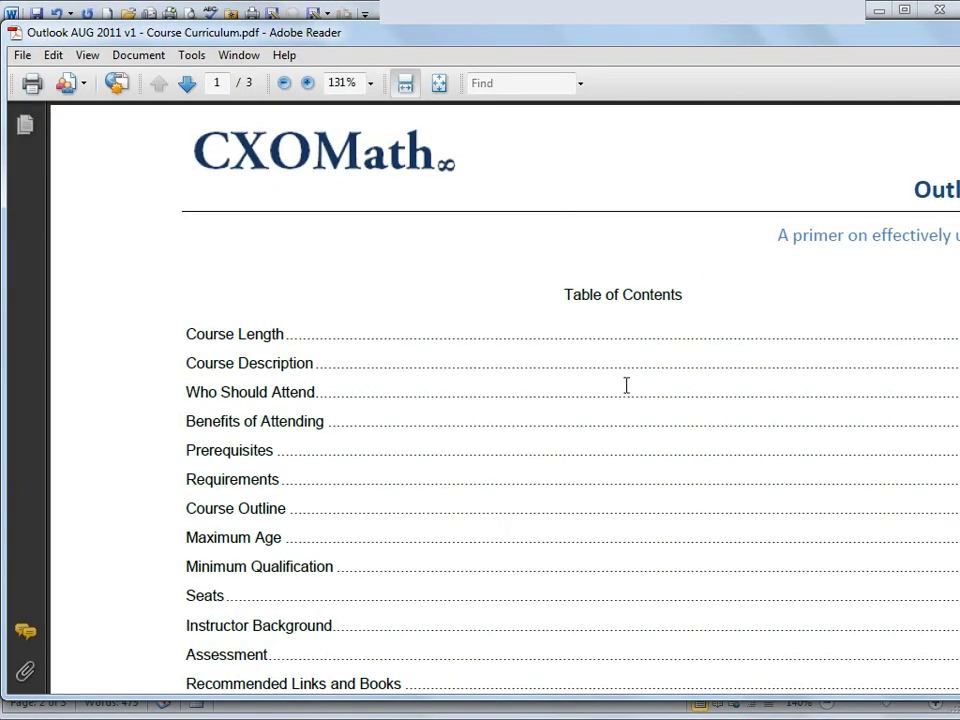
{"action": "left_click_drag", "start_coordinate": [888, 215], "coordinate": [855, 81]}
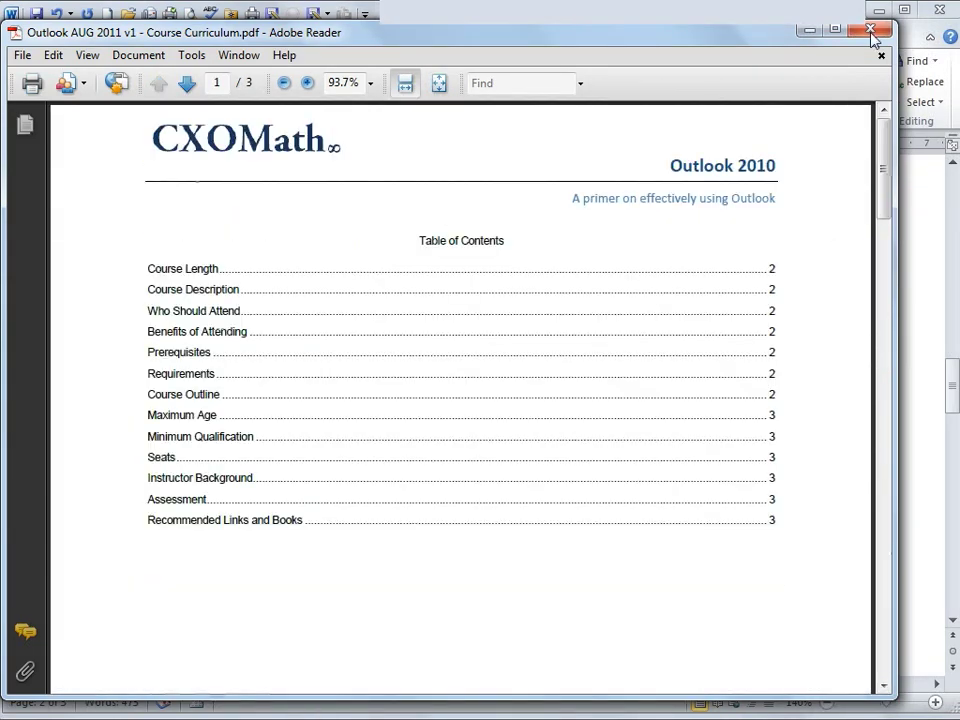
{"action": "left_click", "coordinate": [878, 31]}
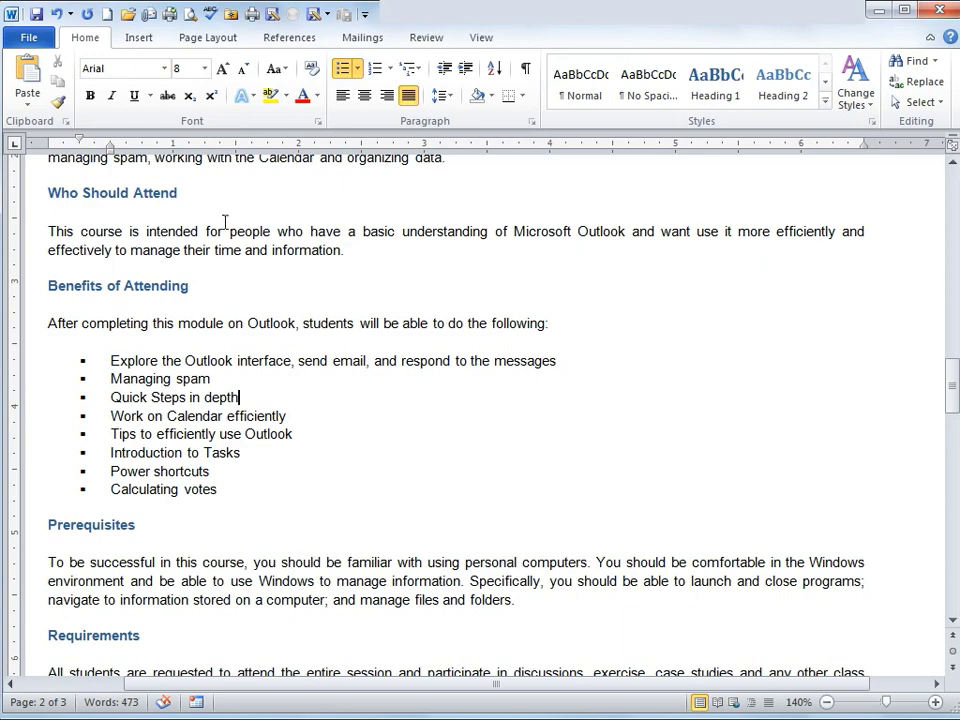
View the Word documents available to open in the Outlook folder, without opening any of them
{"action": "left_click", "coordinate": [28, 38]}
{"action": "left_click", "coordinate": [50, 120]}
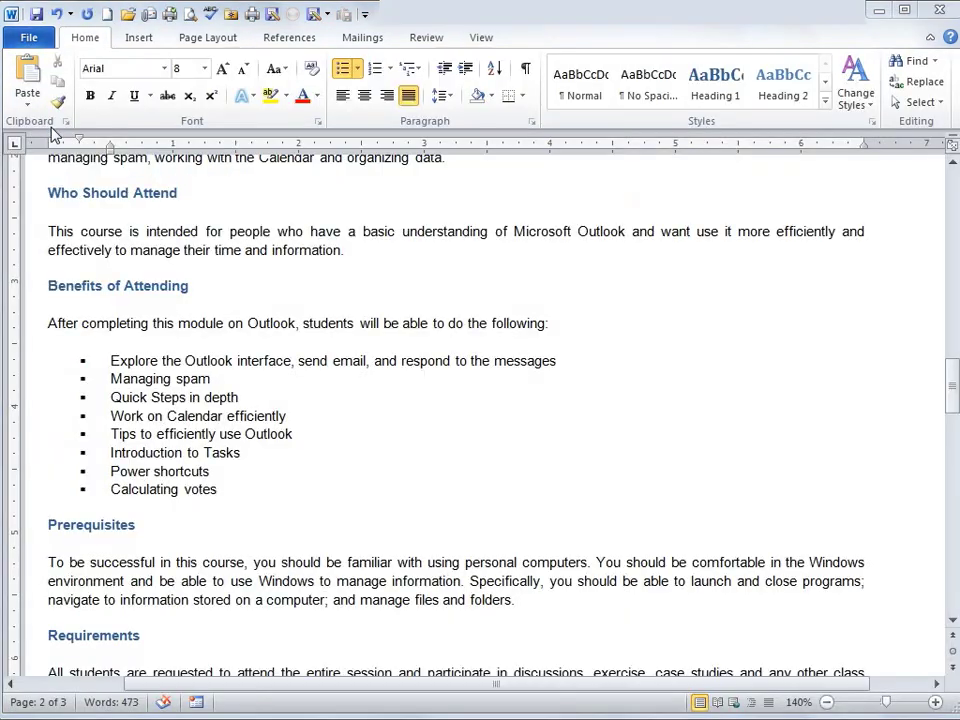
{"action": "left_click", "coordinate": [714, 560]}
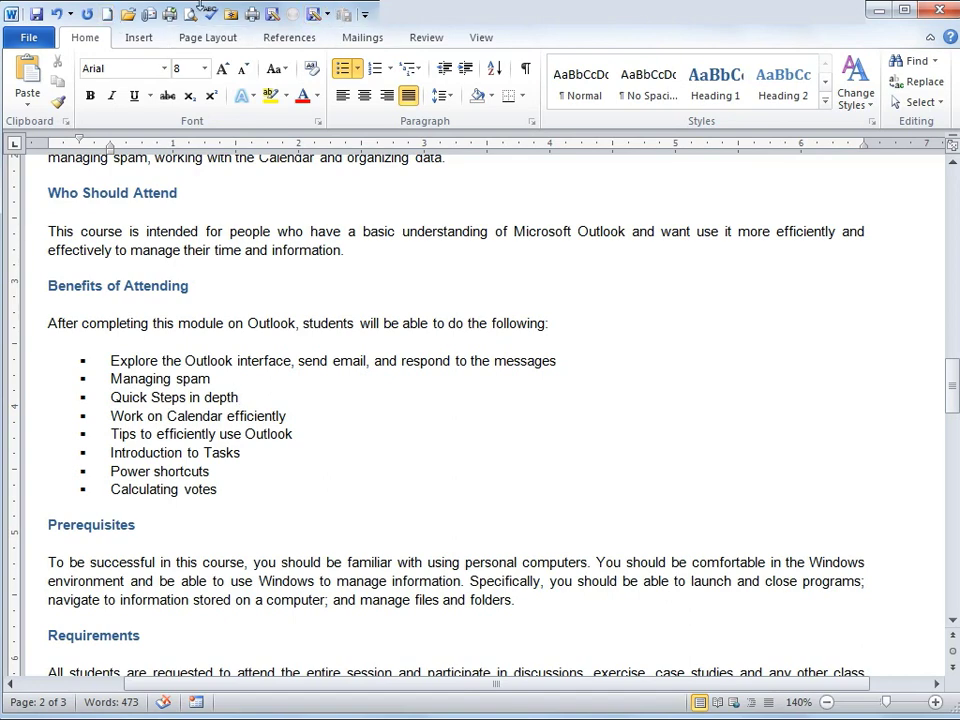
{"action": "left_click", "coordinate": [128, 15]}
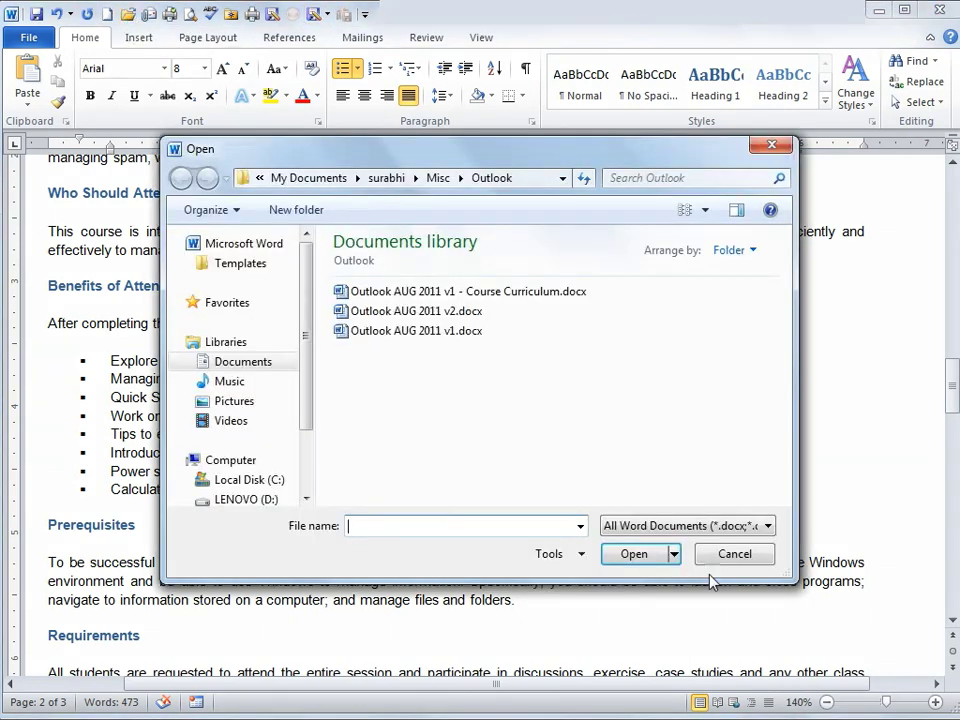
{"action": "left_click", "coordinate": [738, 555]}
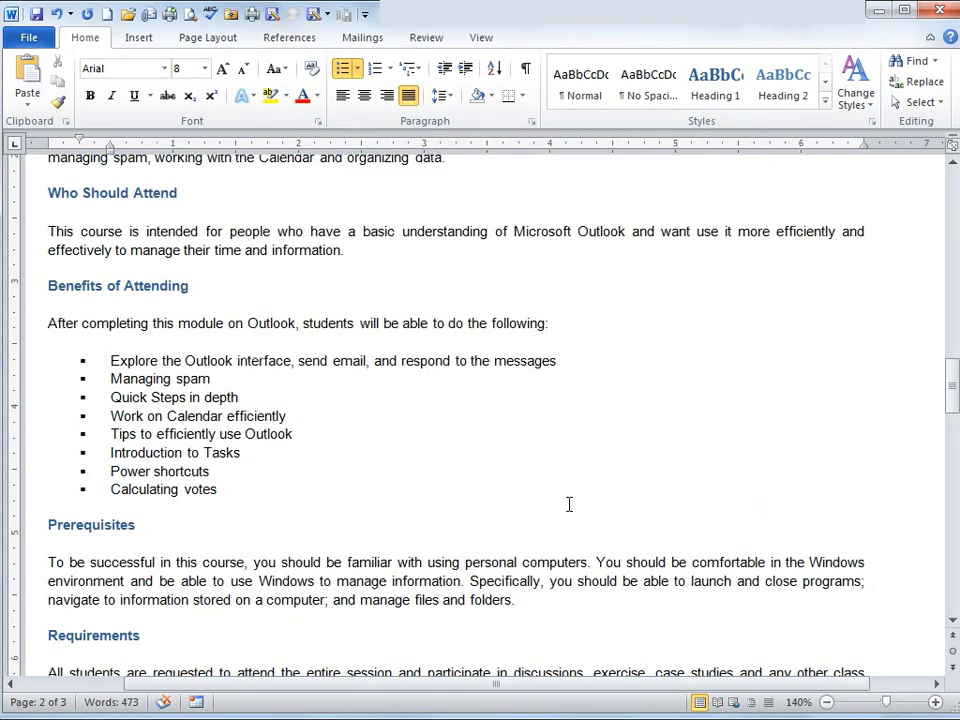
{"action": "key", "text": "ctrl+o"}
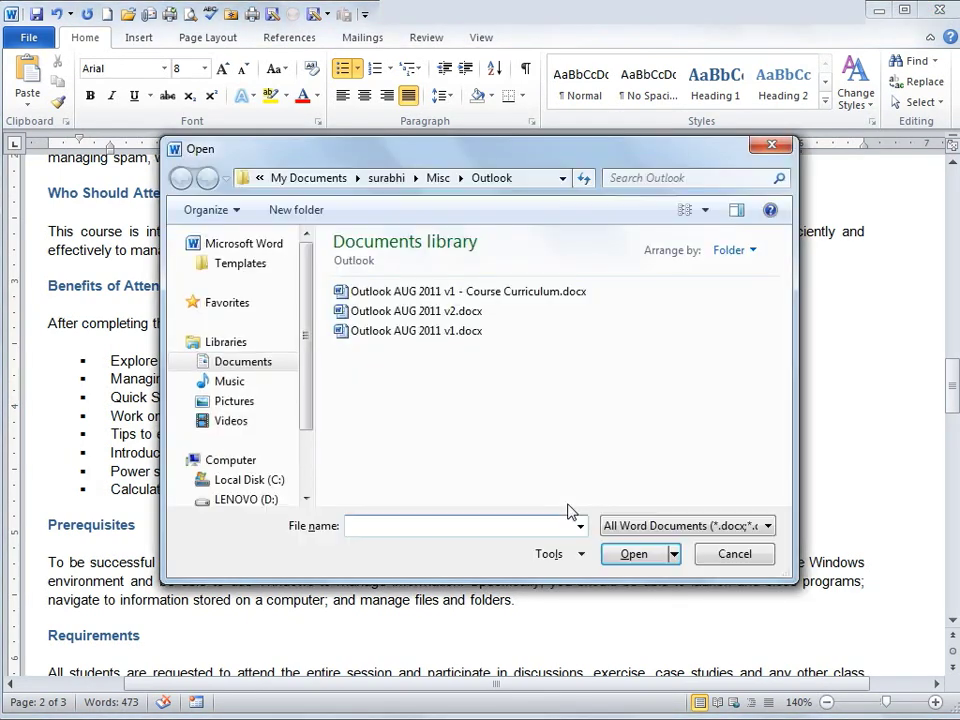
{"action": "left_click", "coordinate": [729, 554]}
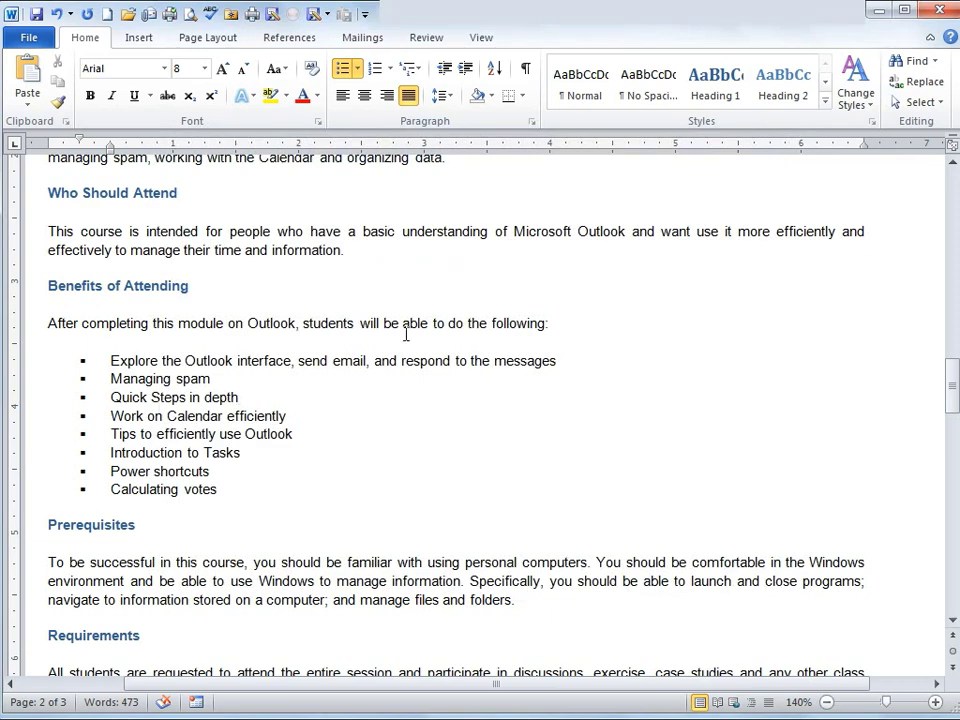
Bring up the print settings for the course curriculum document and choose the Canon LBP2900 printer
{"action": "left_click", "coordinate": [289, 272]}
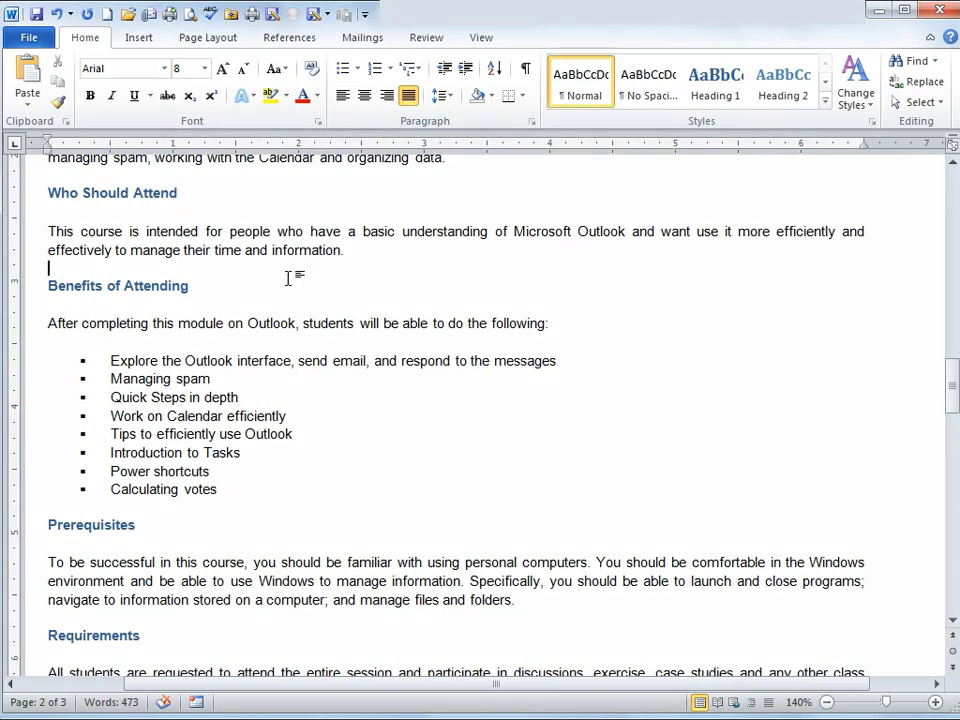
{"action": "left_click", "coordinate": [35, 44]}
{"action": "left_click", "coordinate": [40, 287]}
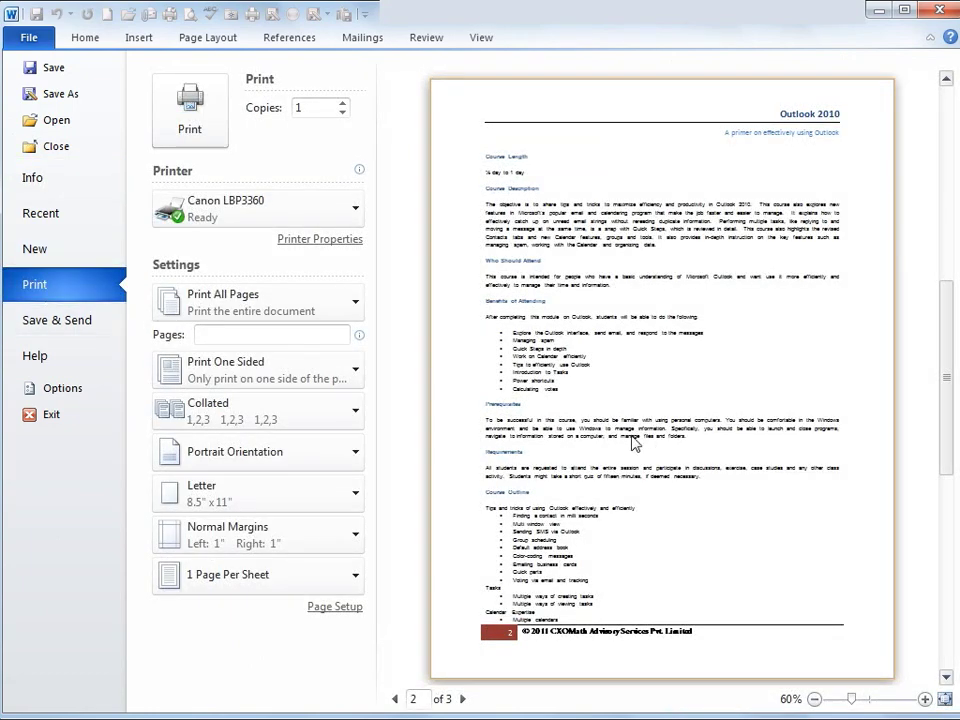
{"action": "left_click", "coordinate": [163, 208]}
{"action": "left_click", "coordinate": [206, 243]}
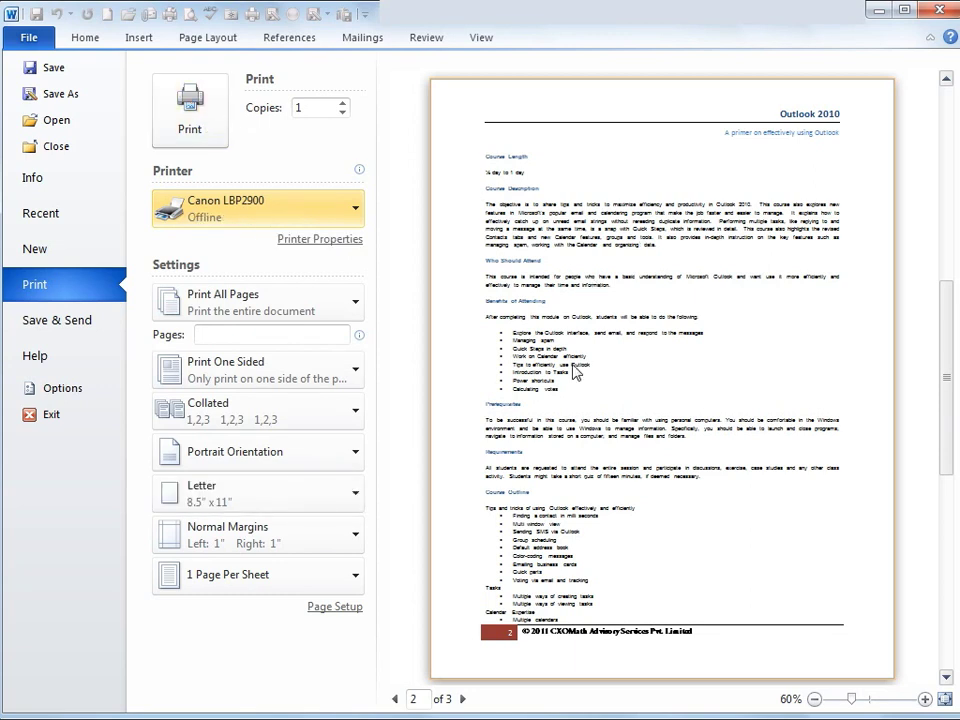
Review the print range and page orientation choices in the print settings without changing them
{"action": "left_click", "coordinate": [267, 325]}
{"action": "left_click", "coordinate": [266, 326]}
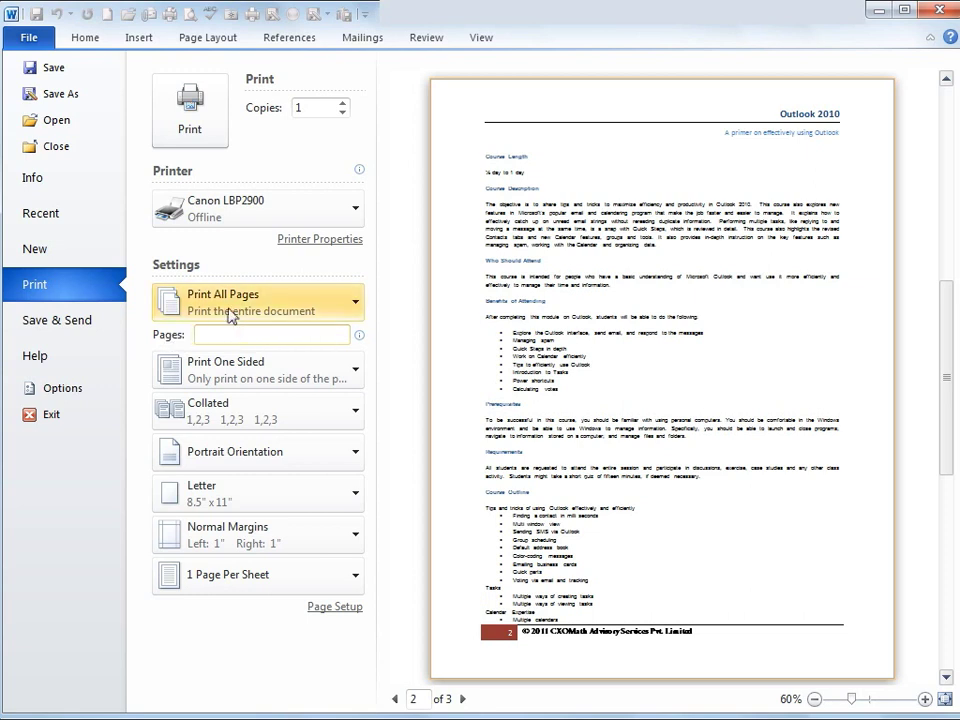
{"action": "left_click", "coordinate": [231, 313]}
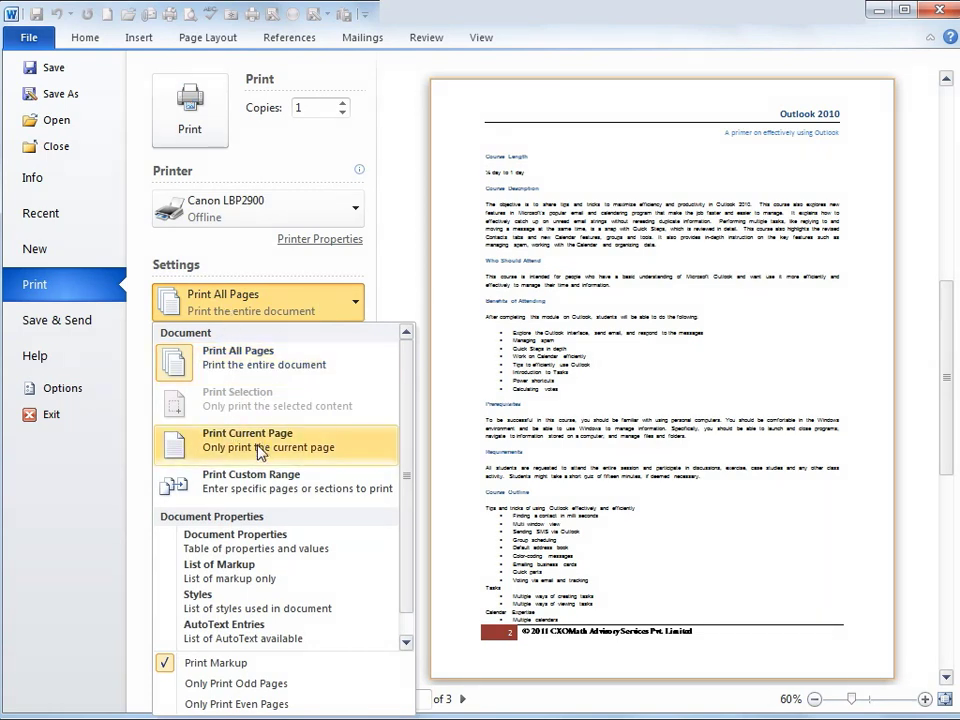
{"action": "left_click", "coordinate": [540, 330]}
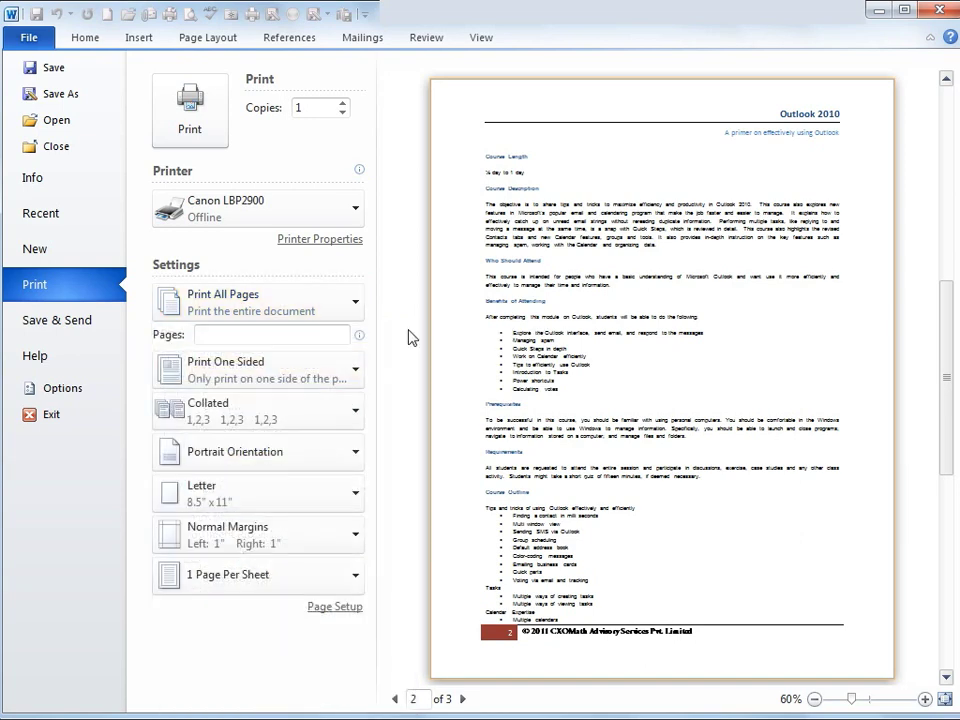
{"action": "left_click", "coordinate": [279, 466]}
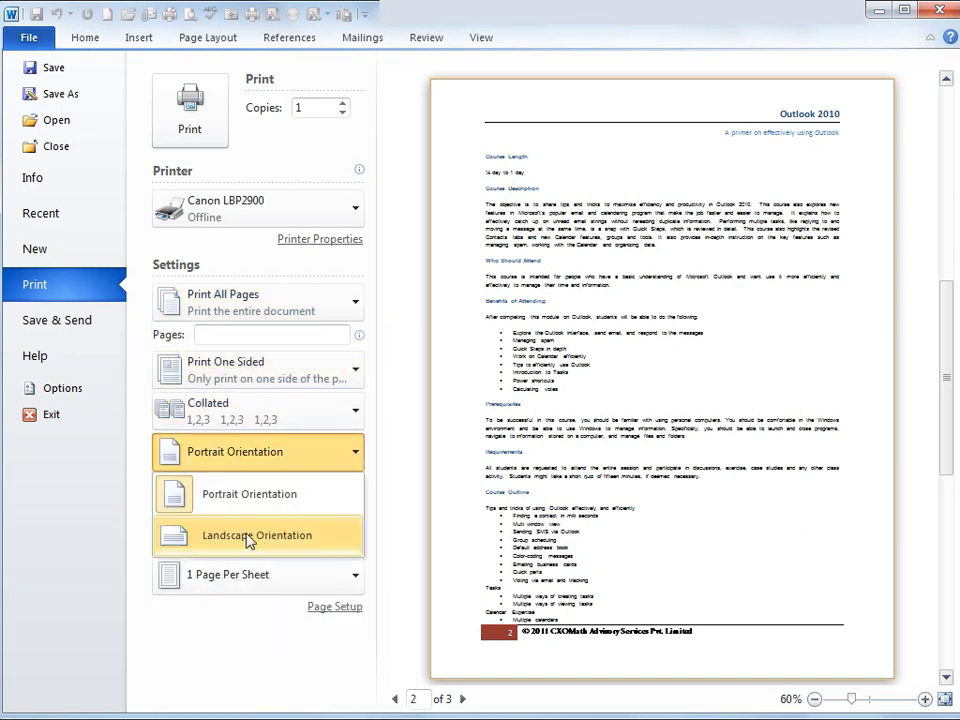
{"action": "left_click", "coordinate": [311, 459]}
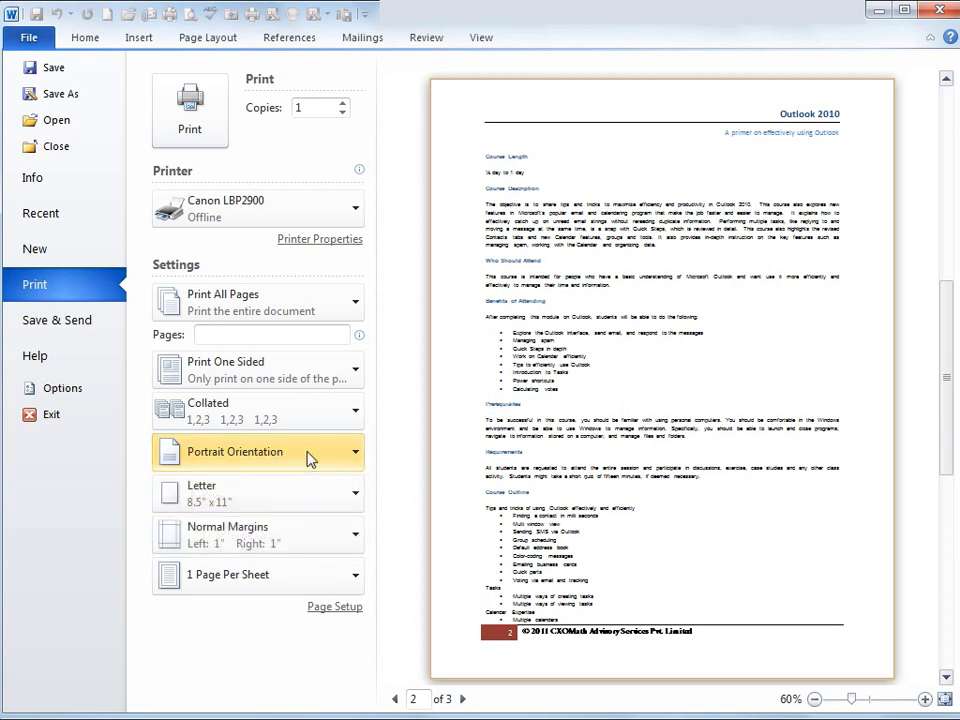
Review the paper size, margin and pages-per-sheet choices in the print settings without changing them
{"action": "left_click", "coordinate": [258, 505]}
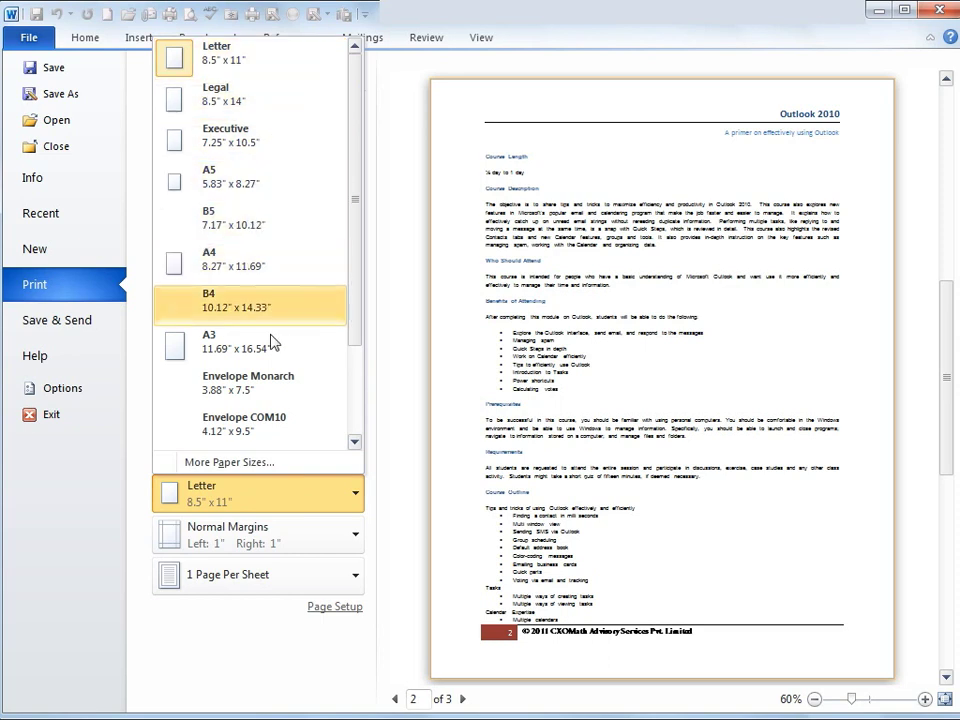
{"action": "left_click", "coordinate": [431, 352]}
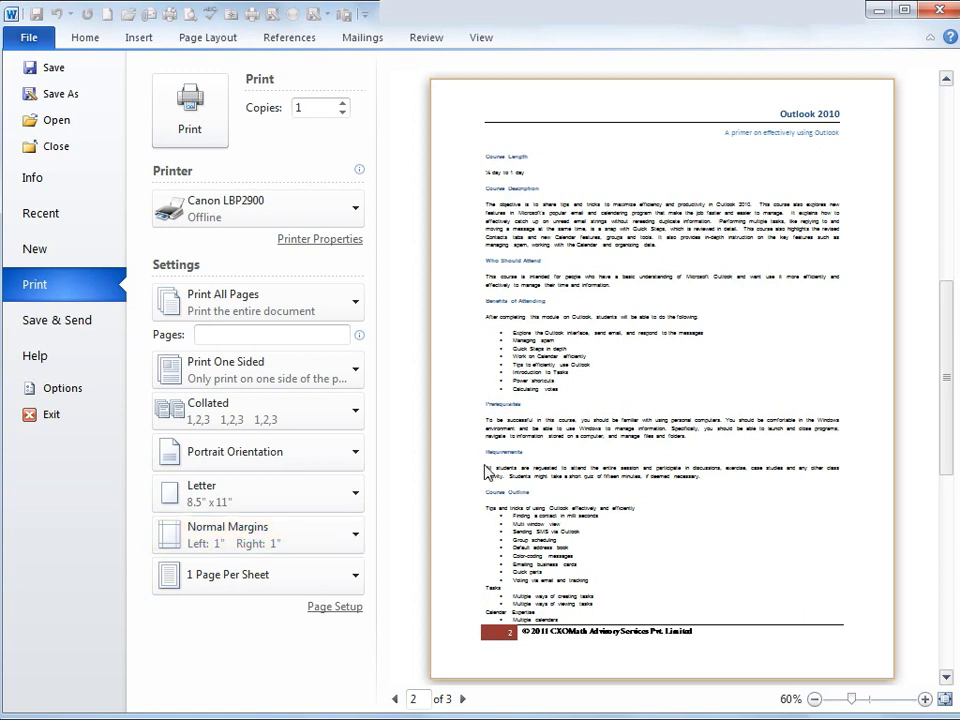
{"action": "left_click", "coordinate": [265, 545]}
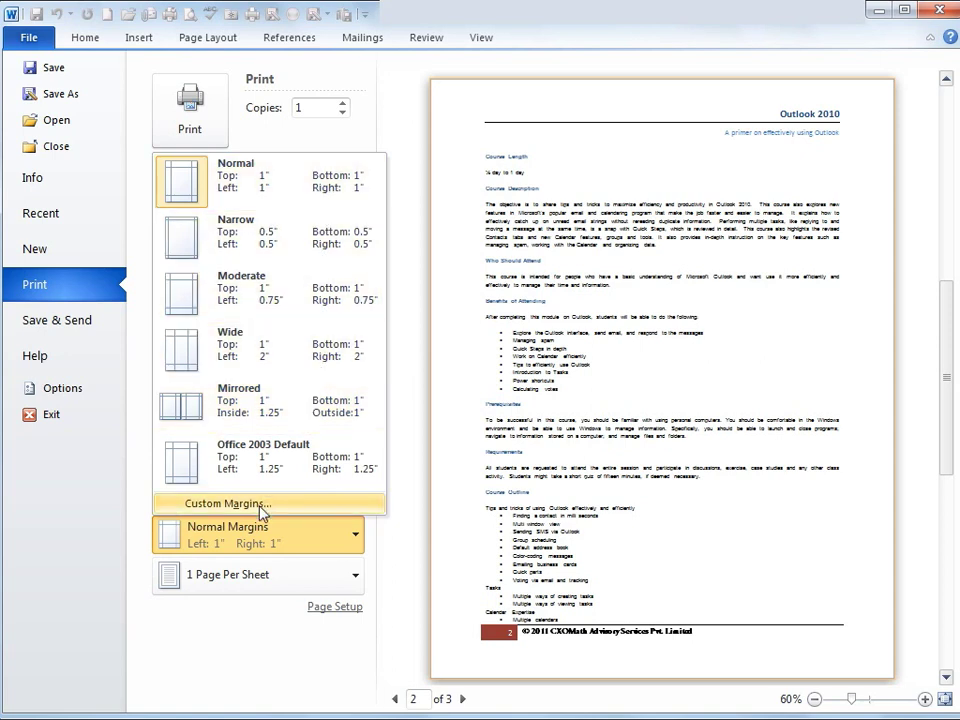
{"action": "left_click", "coordinate": [513, 514]}
{"action": "left_click", "coordinate": [330, 590]}
{"action": "left_click", "coordinate": [534, 560]}
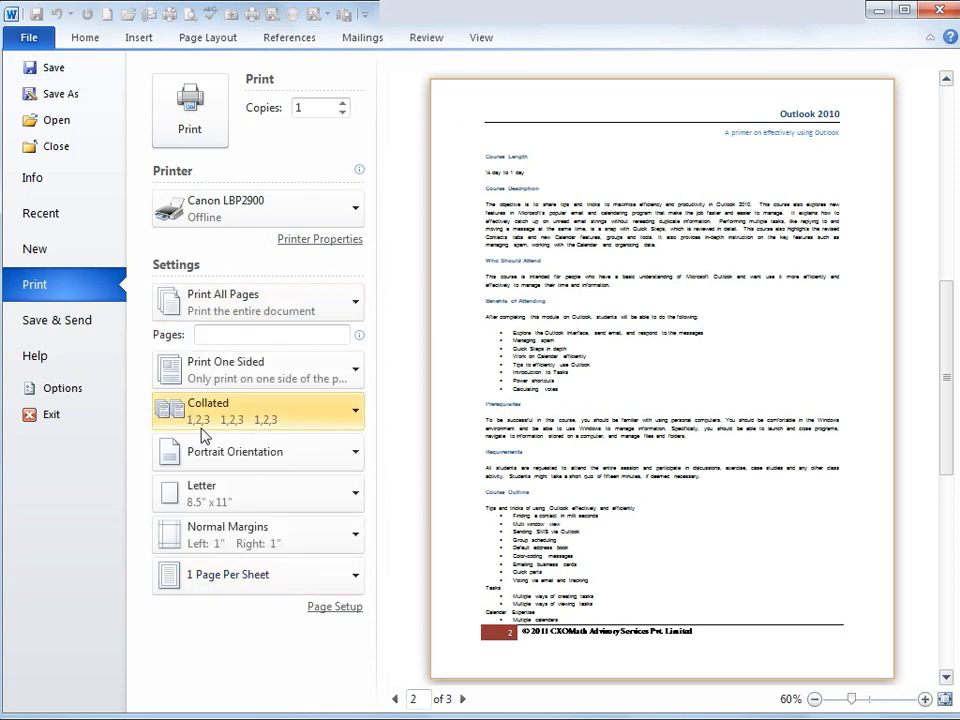
Return to the document and examine the page layout choices for orientation, margins and paper size without applying any
{"action": "left_click", "coordinate": [207, 37]}
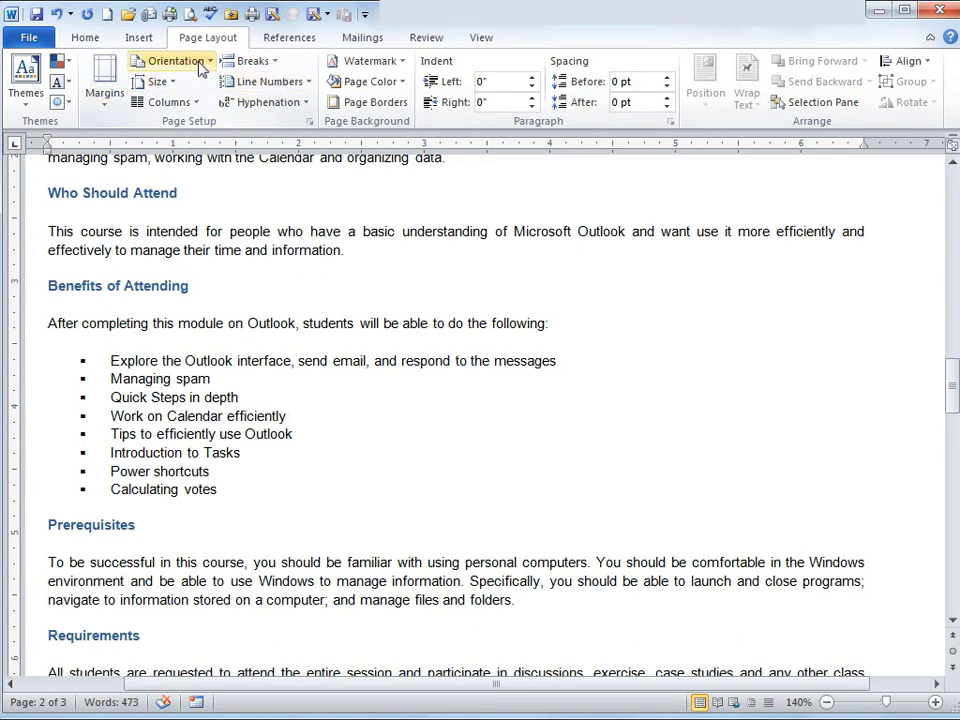
{"action": "left_click", "coordinate": [155, 61]}
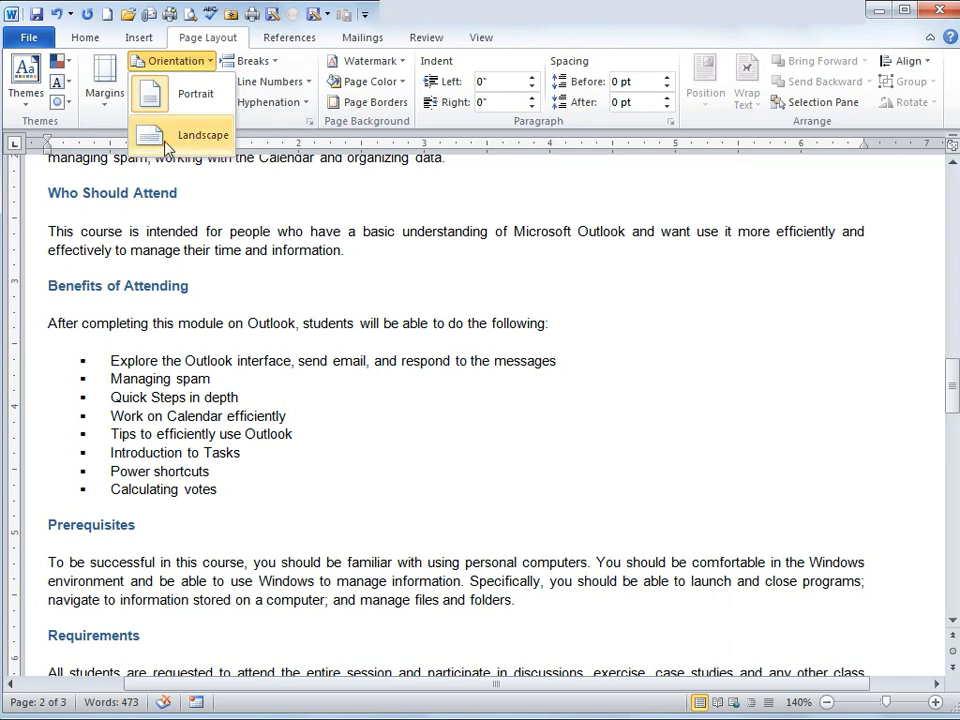
{"action": "left_click", "coordinate": [104, 90]}
{"action": "left_click", "coordinate": [104, 90]}
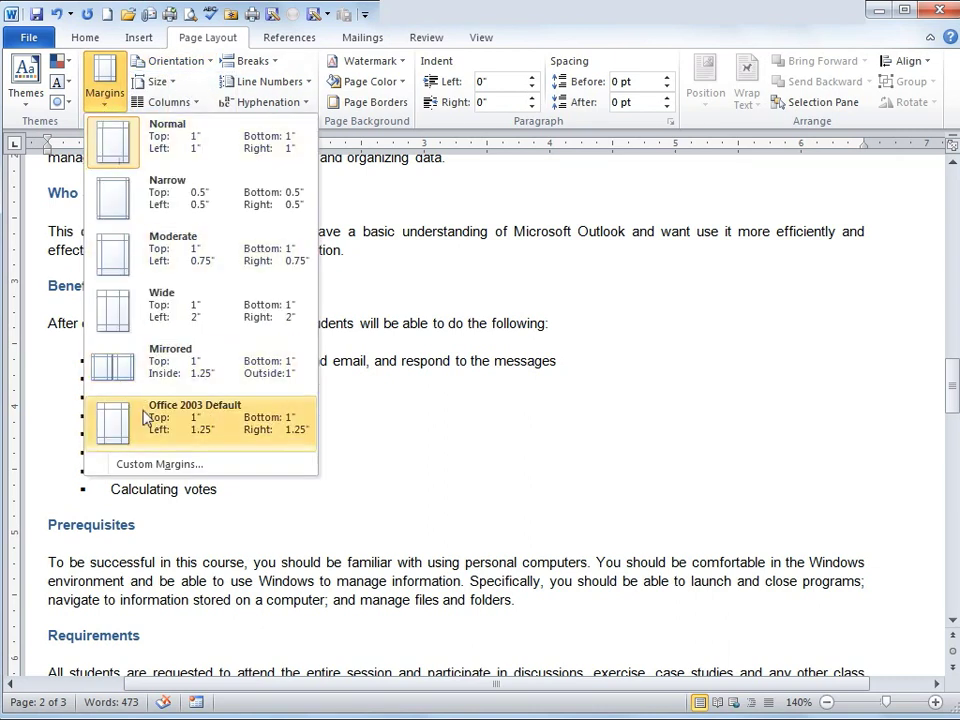
{"action": "left_click", "coordinate": [213, 85]}
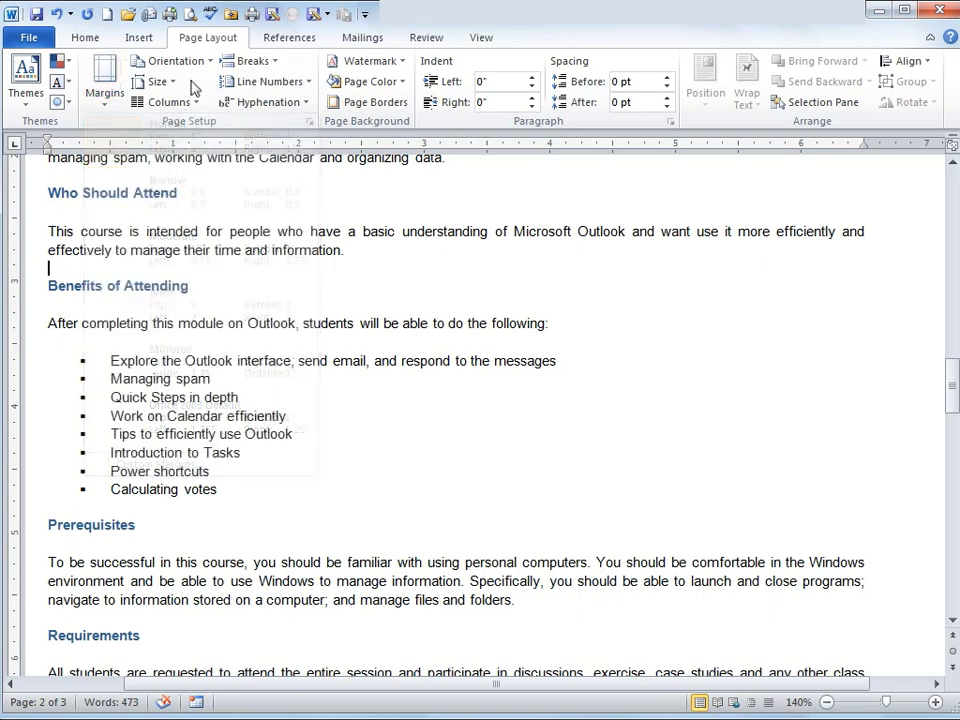
{"action": "left_click", "coordinate": [157, 81]}
{"action": "left_click", "coordinate": [283, 105]}
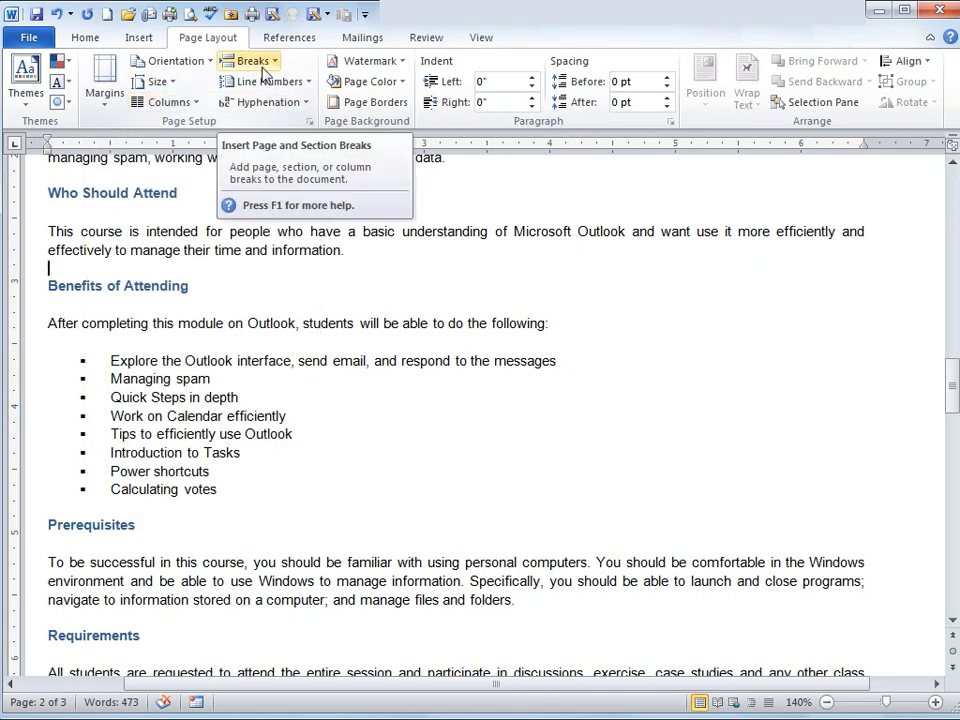
Insert a page break on the blank line just above the Benefits of Attending heading
{"action": "left_click", "coordinate": [263, 68]}
{"action": "left_click", "coordinate": [47, 267]}
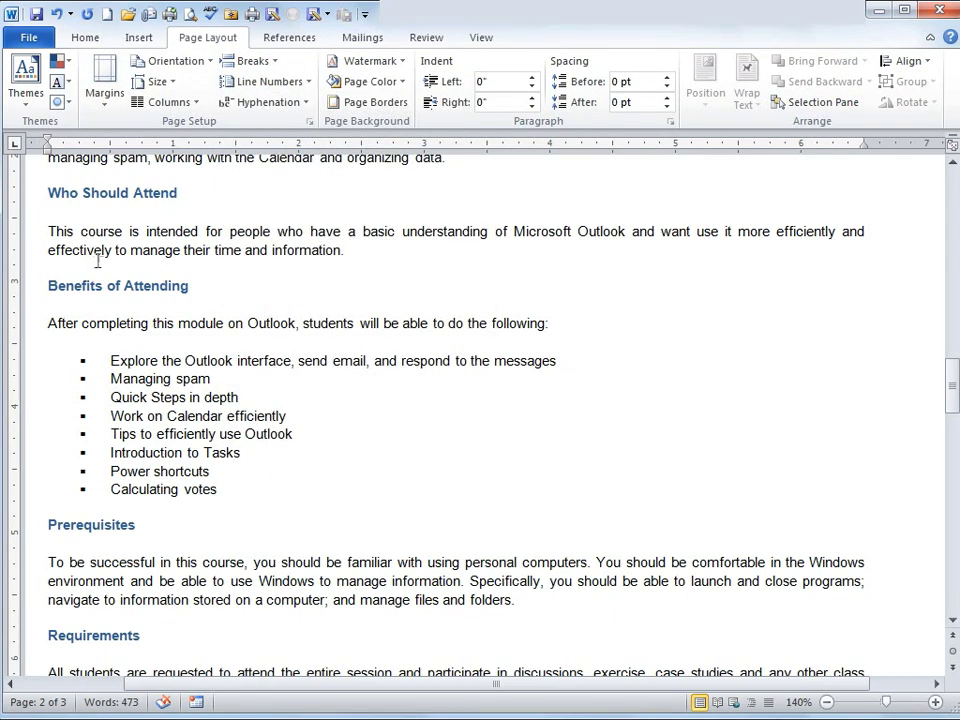
{"action": "left_click", "coordinate": [258, 63]}
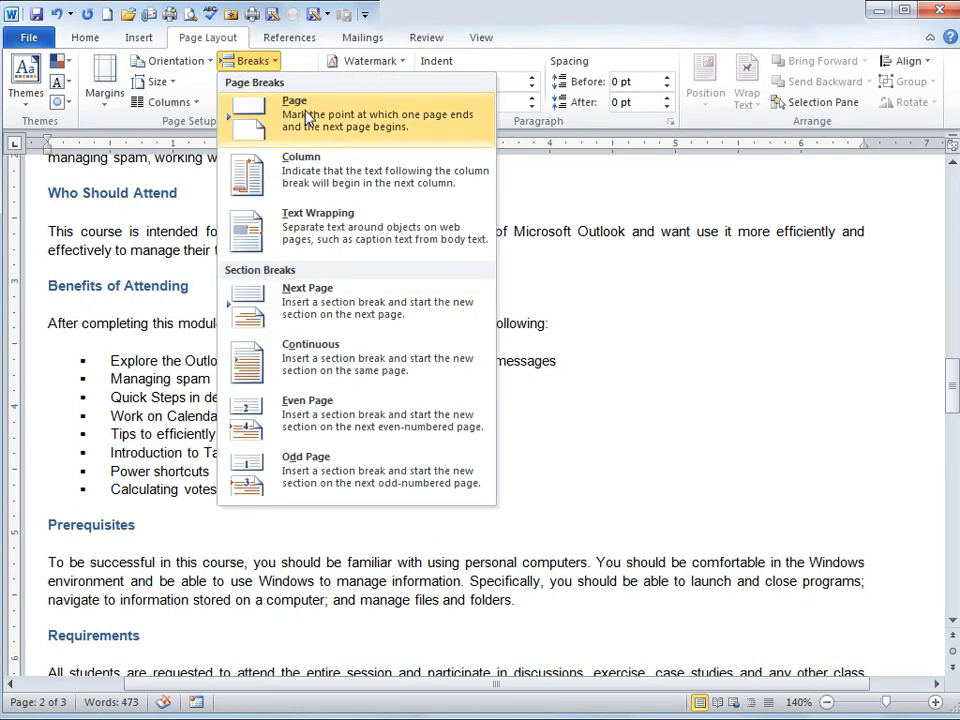
{"action": "left_click", "coordinate": [253, 88]}
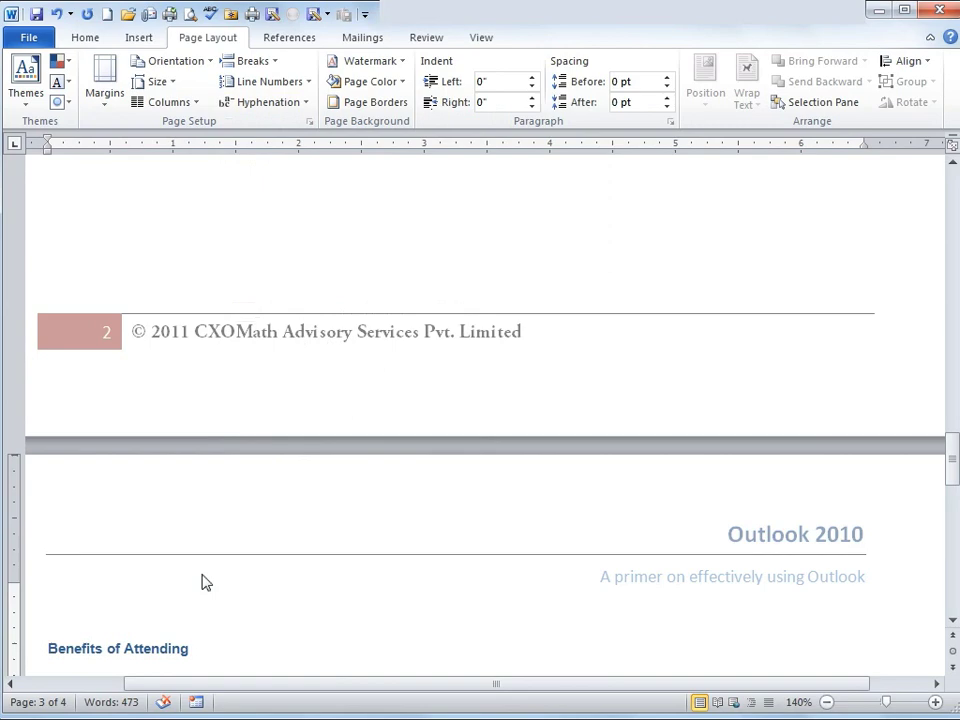
Undo the page break above the Benefits of Attending heading and apply the Elemental theme to the document
{"action": "key", "text": "ctrl+z"}
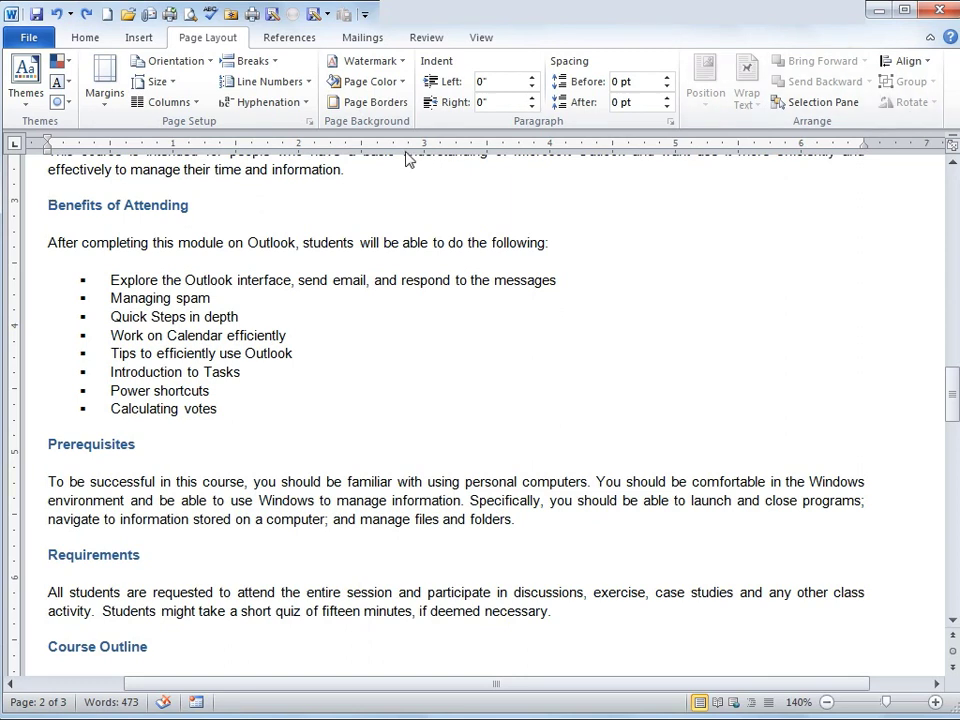
{"action": "left_click", "coordinate": [27, 104]}
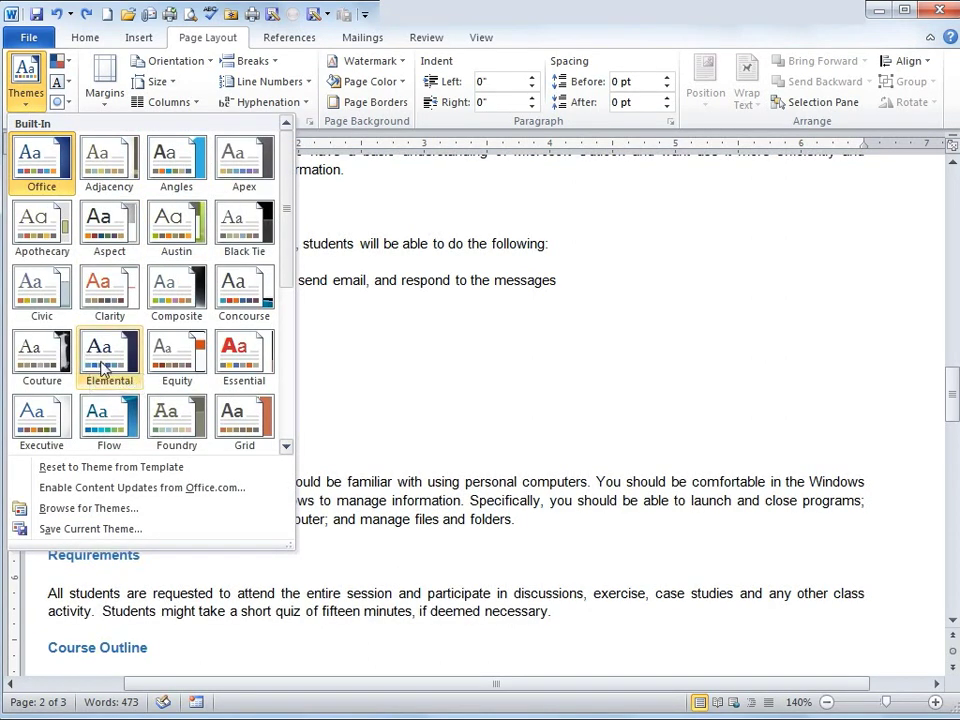
{"action": "left_click", "coordinate": [103, 368]}
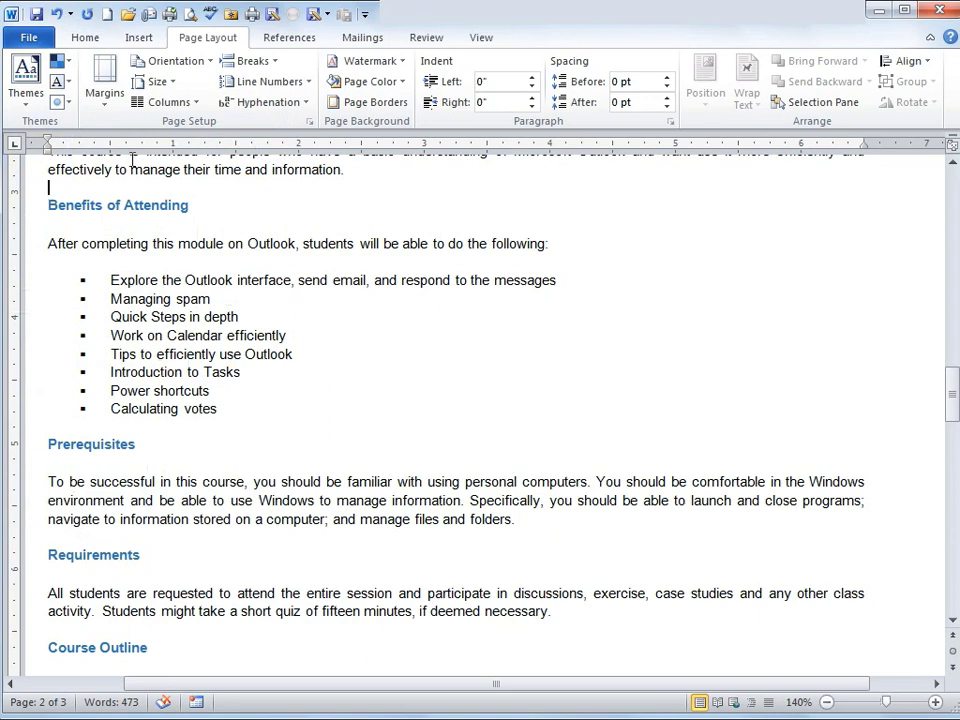
Switch the document's theme to Grid
{"action": "left_click_drag", "start_coordinate": [948, 305], "coordinate": [951, 390]}
{"action": "left_click", "coordinate": [27, 112]}
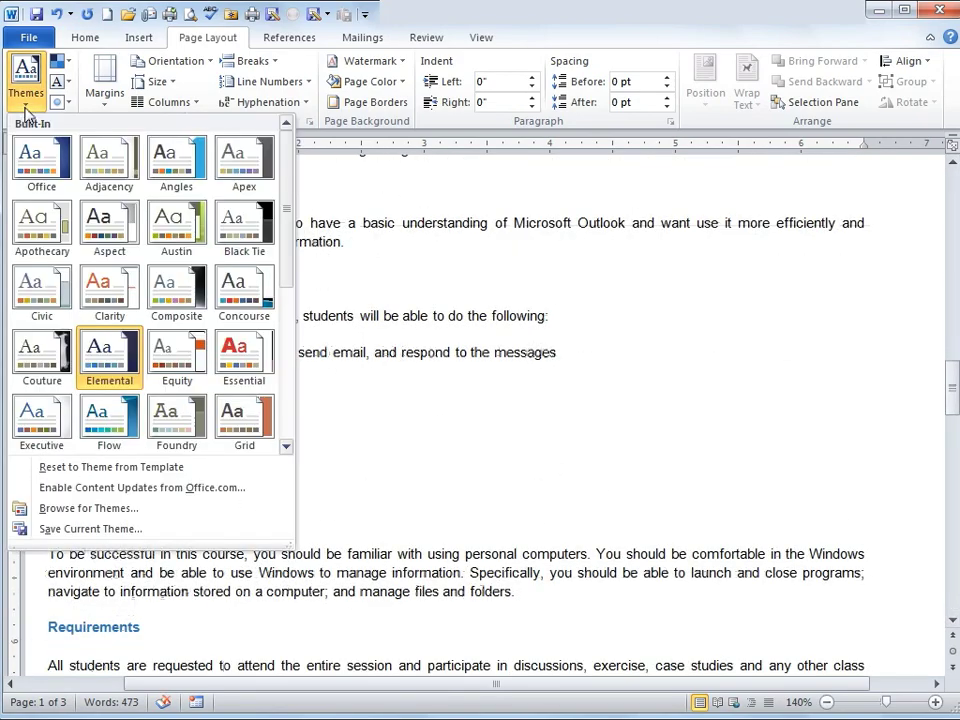
{"action": "left_click", "coordinate": [249, 418]}
Add the CONFIDENTIAL 1 watermark and look over the page color choices without applying one
{"action": "left_click", "coordinate": [368, 61]}
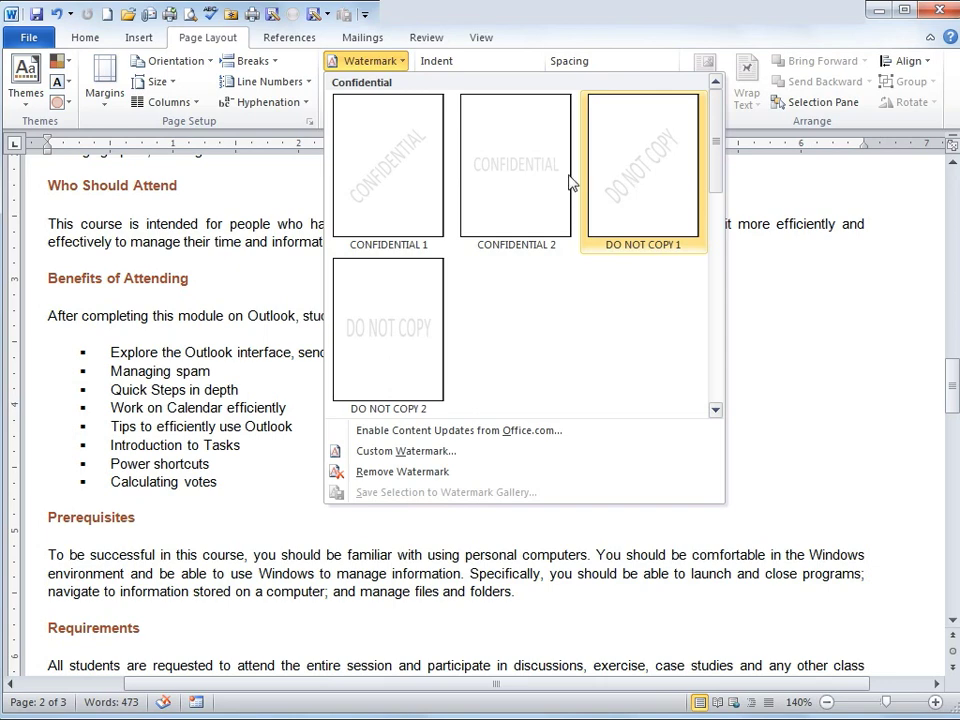
{"action": "left_click", "coordinate": [414, 182]}
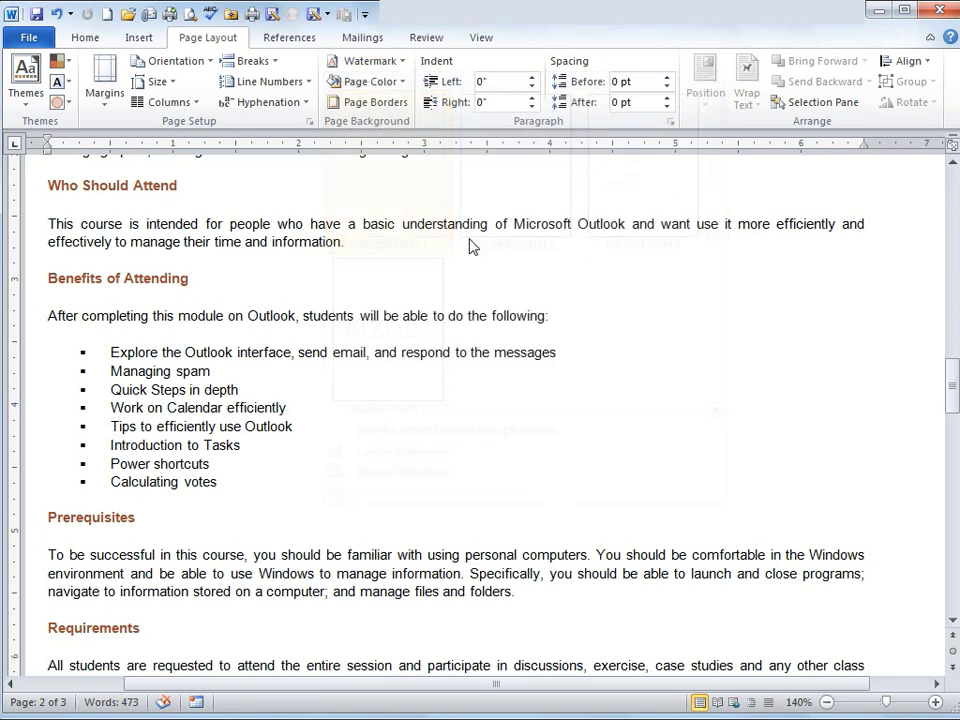
{"action": "left_click", "coordinate": [369, 84]}
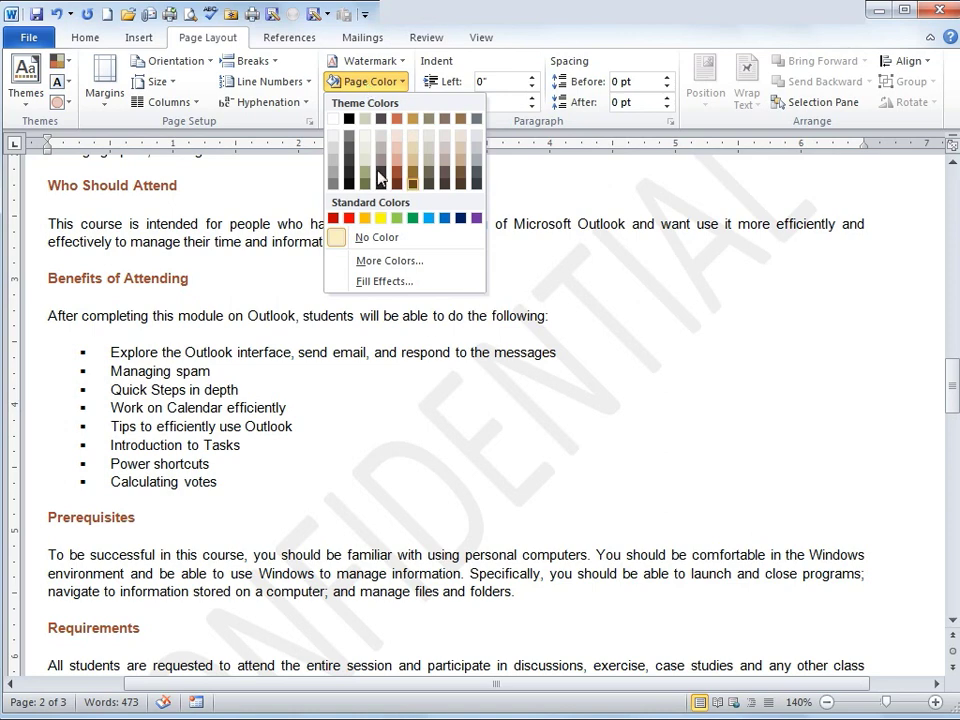
{"action": "left_click", "coordinate": [221, 238]}
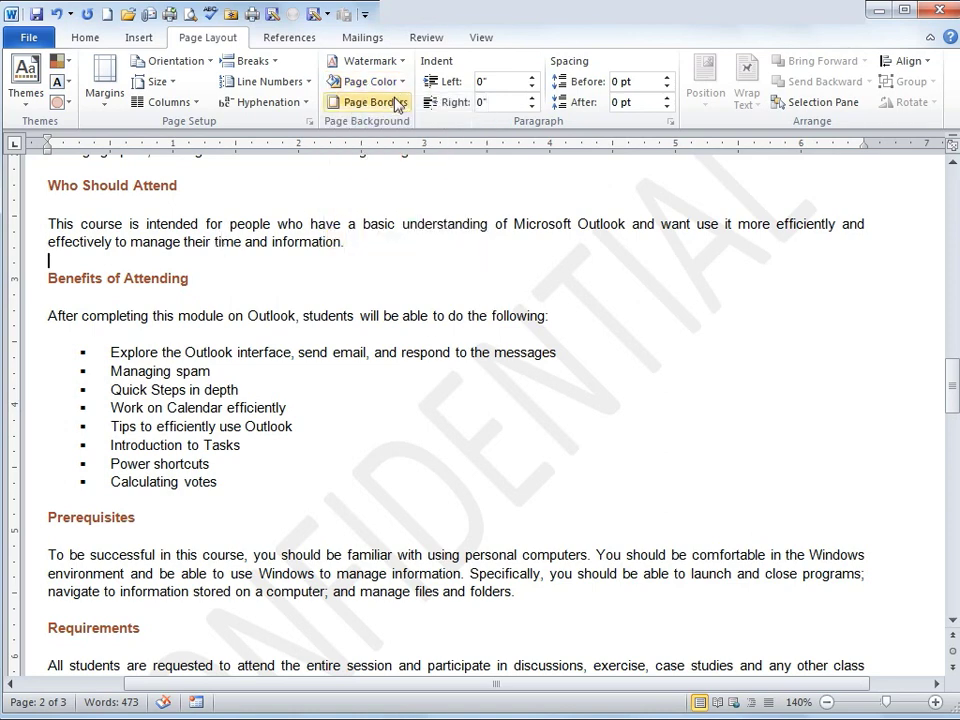
Try the 3-D and Box page border settings and review the border color and width choices without changing them
{"action": "left_click", "coordinate": [384, 104]}
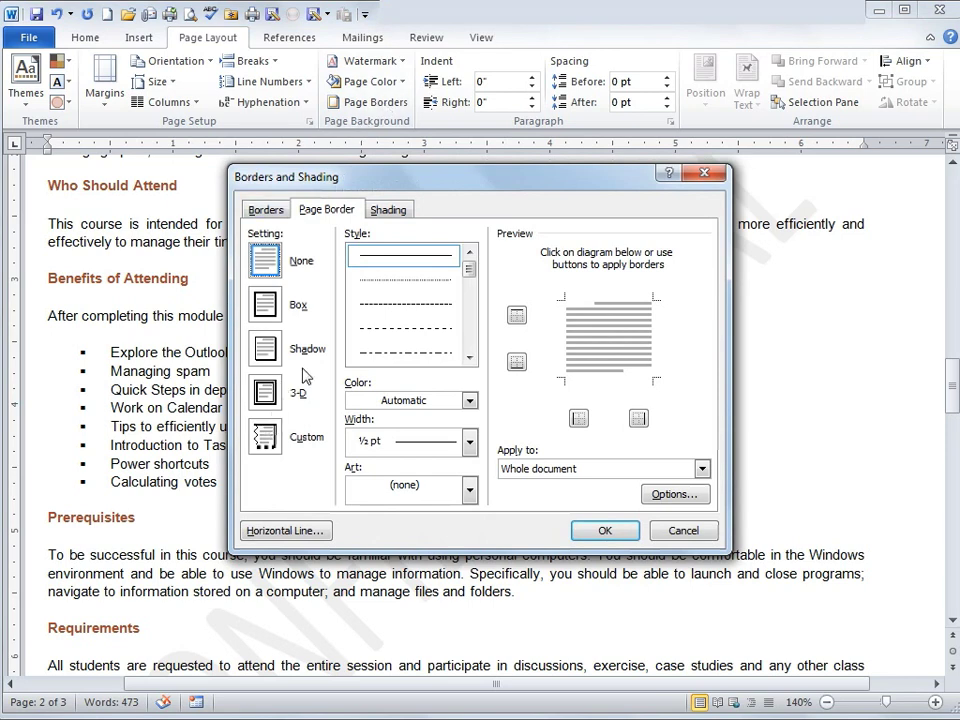
{"action": "left_click", "coordinate": [265, 398]}
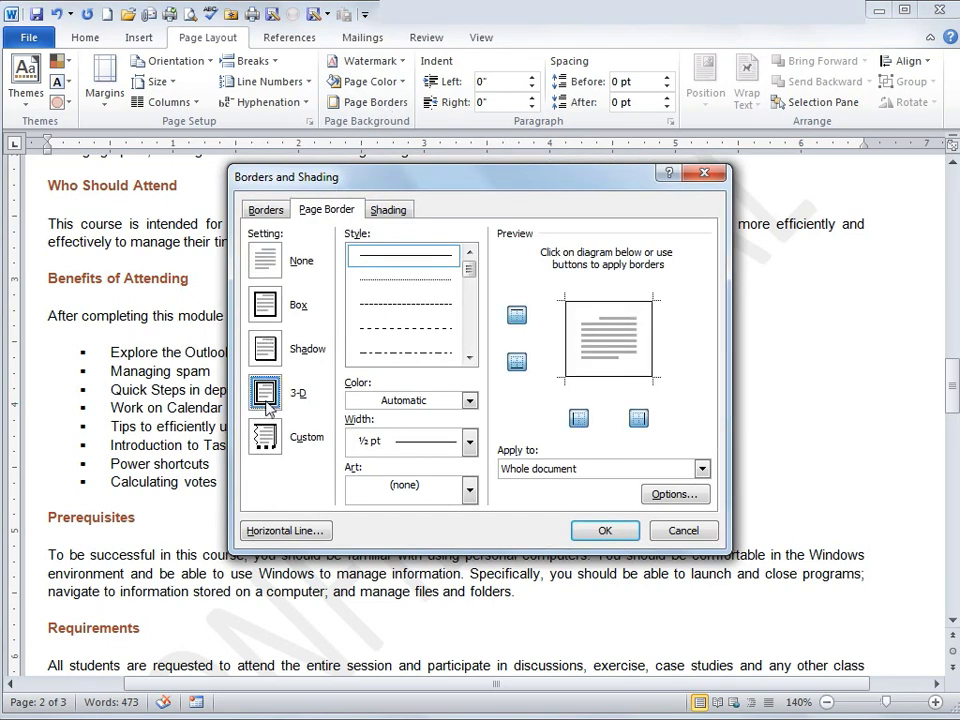
{"action": "left_click", "coordinate": [272, 308]}
{"action": "left_click", "coordinate": [468, 400]}
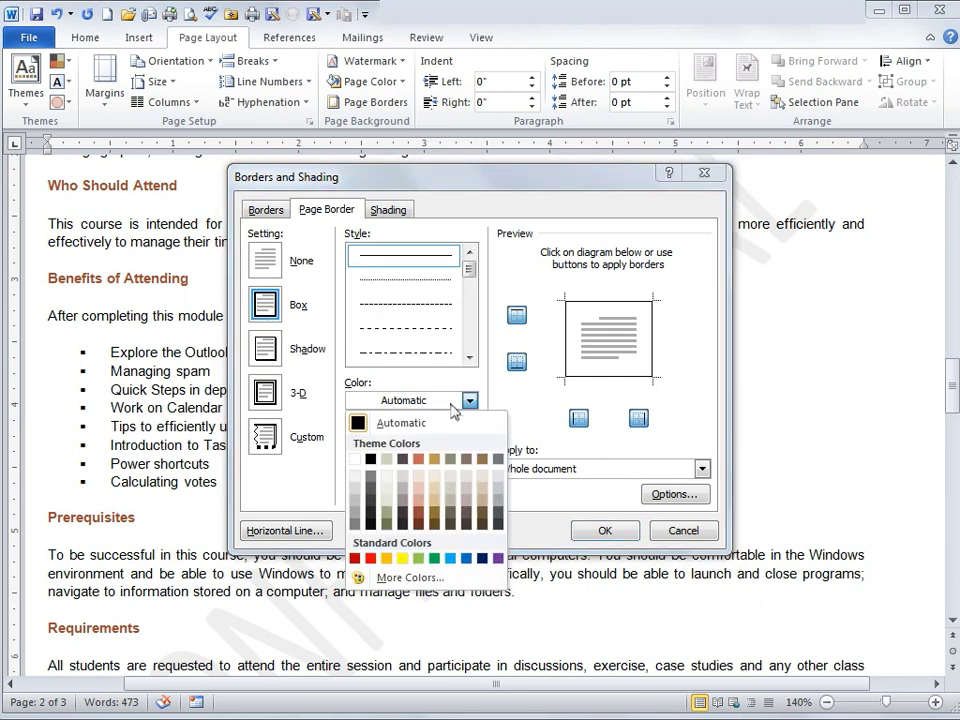
{"action": "left_click", "coordinate": [450, 411]}
{"action": "left_click", "coordinate": [448, 445]}
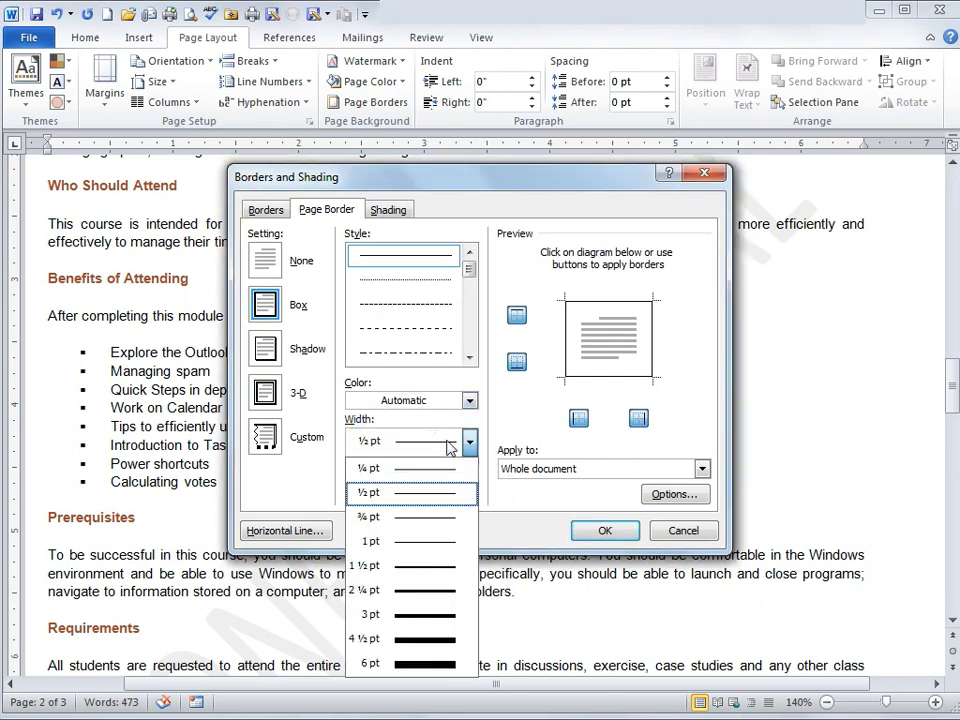
{"action": "left_click", "coordinate": [508, 404]}
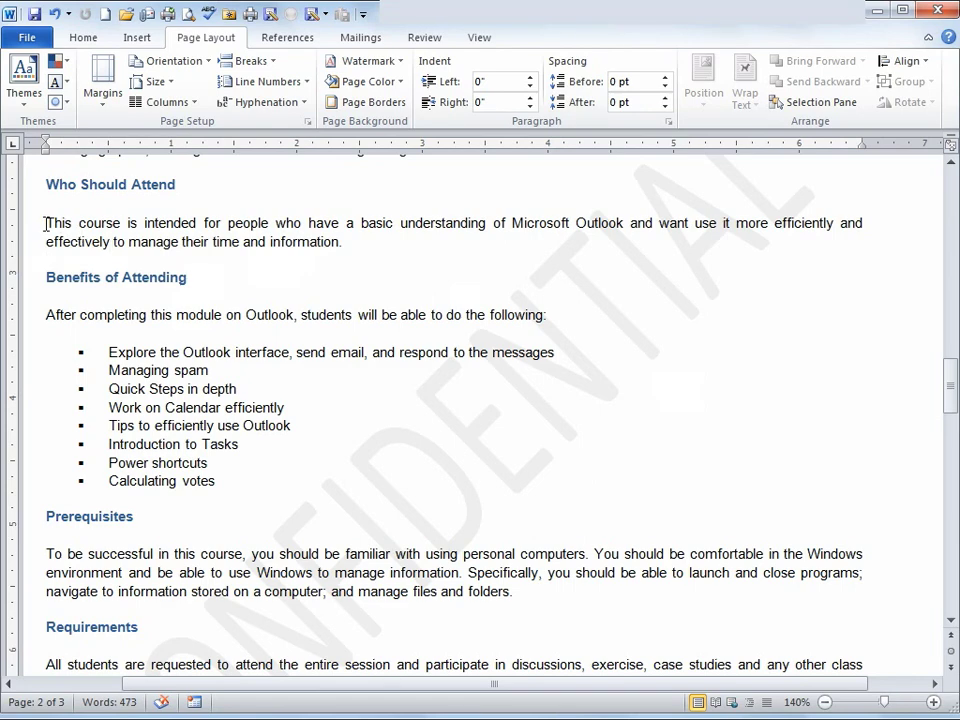
Set the spacing of the paragraph under Who Should Attend to 12 pt before and 18 pt after
{"action": "left_click_drag", "start_coordinate": [46, 222], "coordinate": [386, 260]}
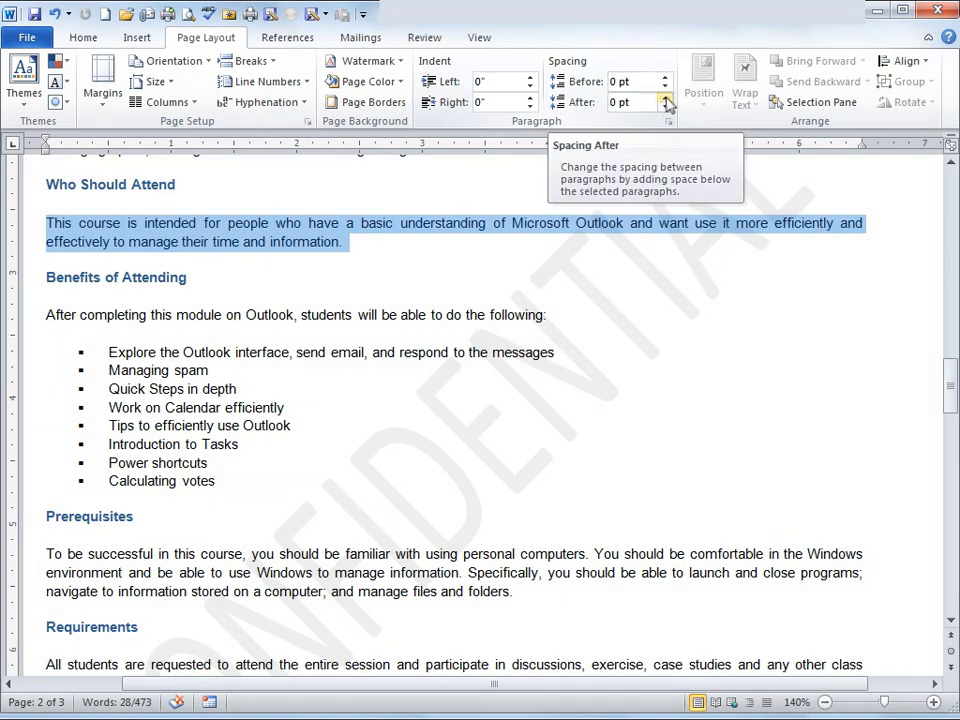
{"action": "left_click", "coordinate": [664, 98]}
{"action": "left_click", "coordinate": [664, 98]}
{"action": "left_click", "coordinate": [664, 98]}
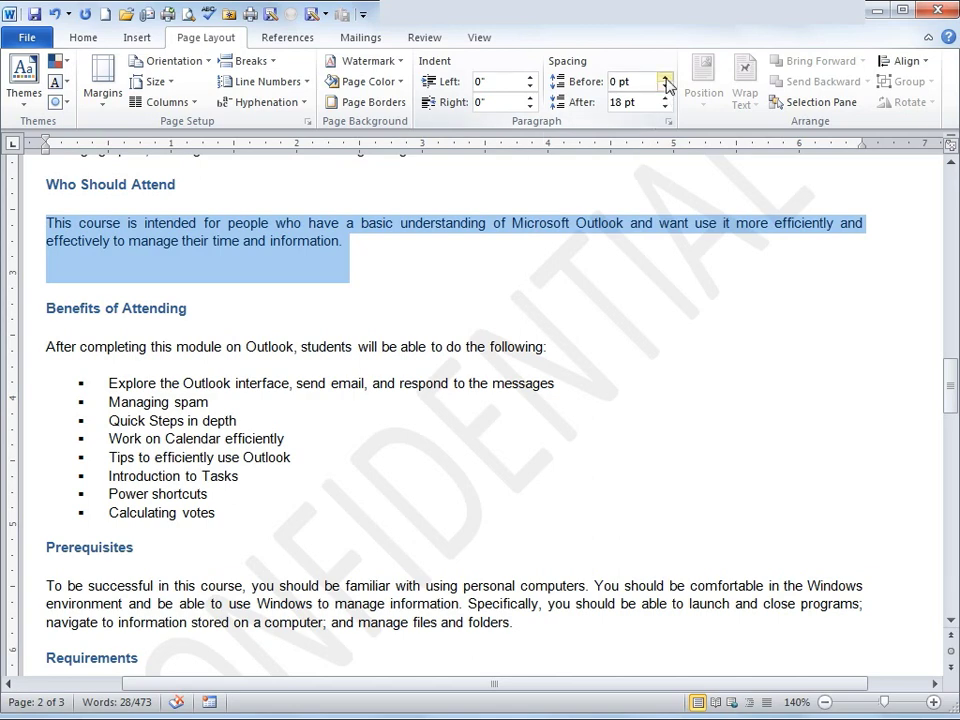
{"action": "left_click", "coordinate": [664, 77]}
{"action": "left_click", "coordinate": [664, 77]}
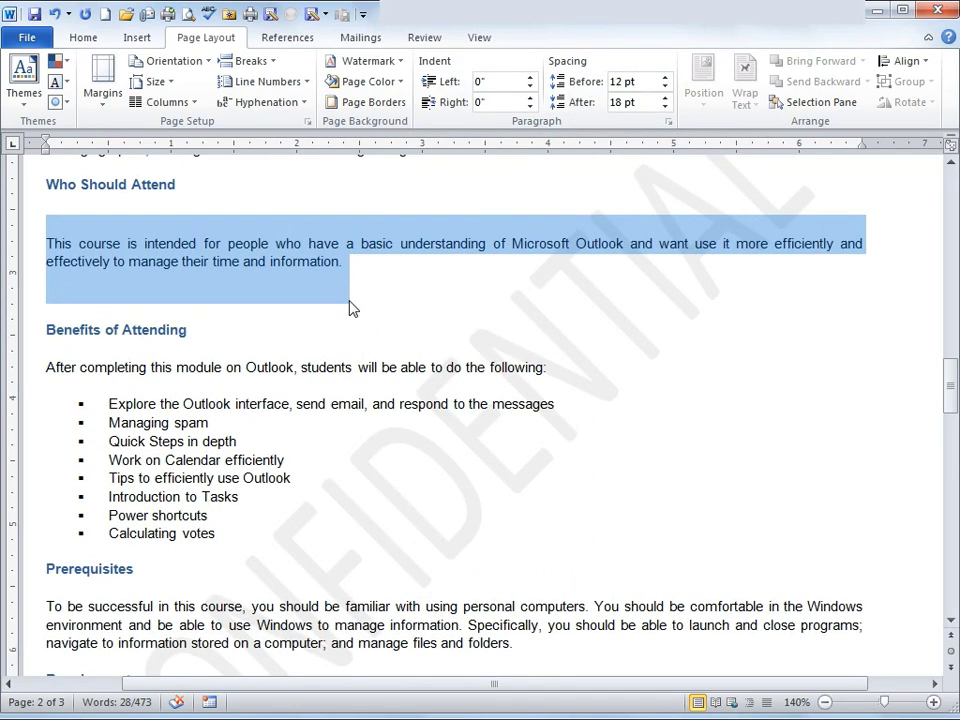
Set the left indent of the Who Should Attend paragraph to 0.2"
{"action": "left_click", "coordinate": [529, 76]}
{"action": "left_click", "coordinate": [529, 76]}
{"action": "left_click", "coordinate": [388, 254]}
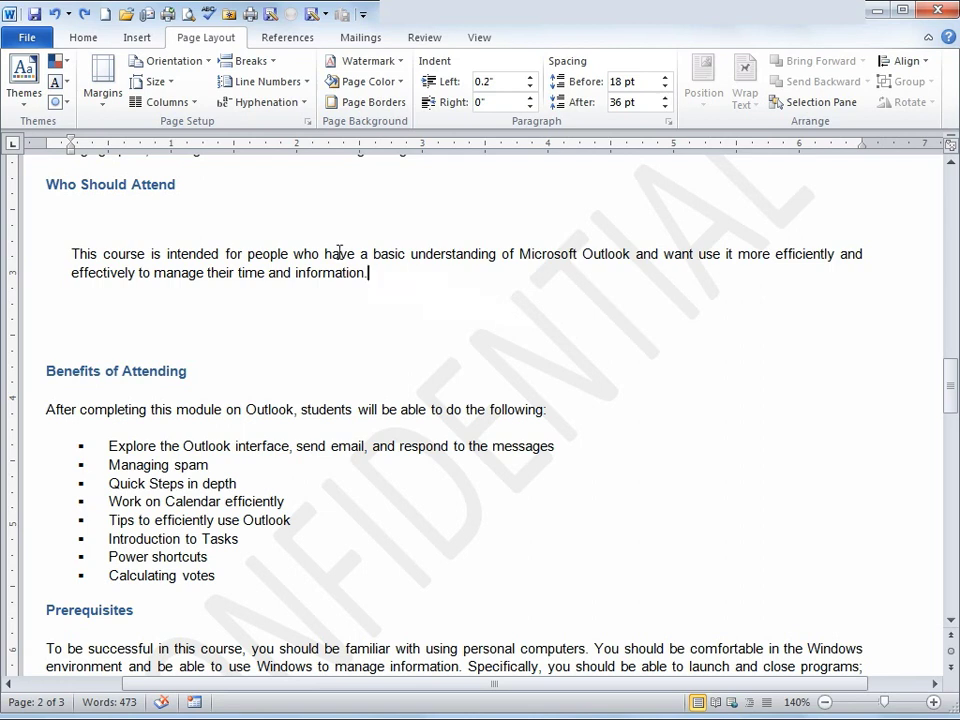
Increase the line spacing of the Who Should Attend paragraph to 1.5, to 2.0 and finally to 2.5
{"action": "left_click_drag", "start_coordinate": [61, 246], "coordinate": [426, 281]}
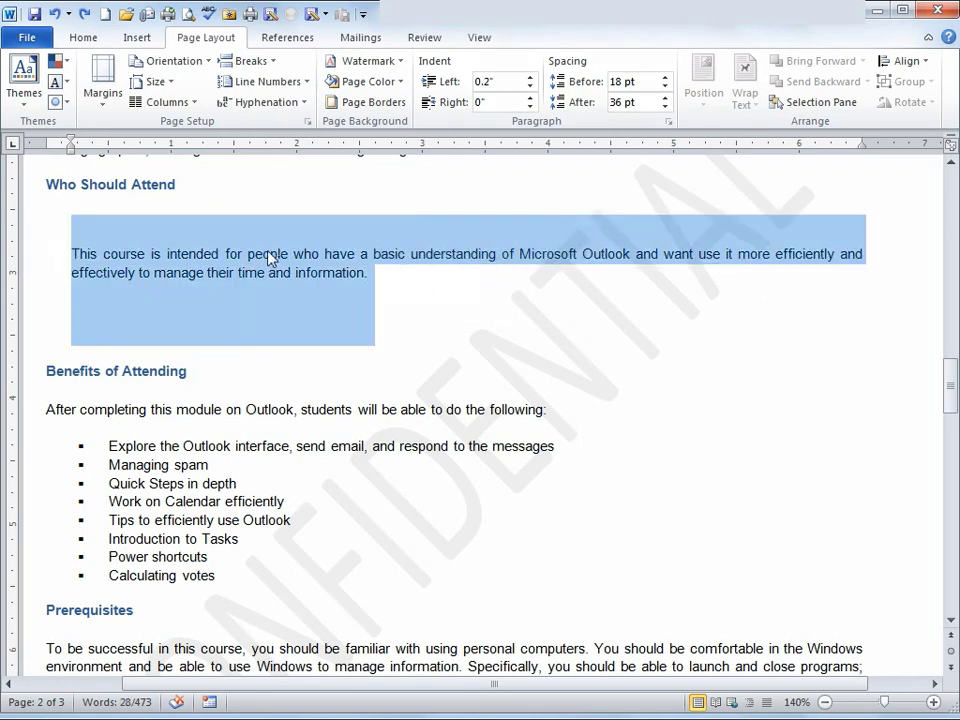
{"action": "left_click", "coordinate": [83, 38]}
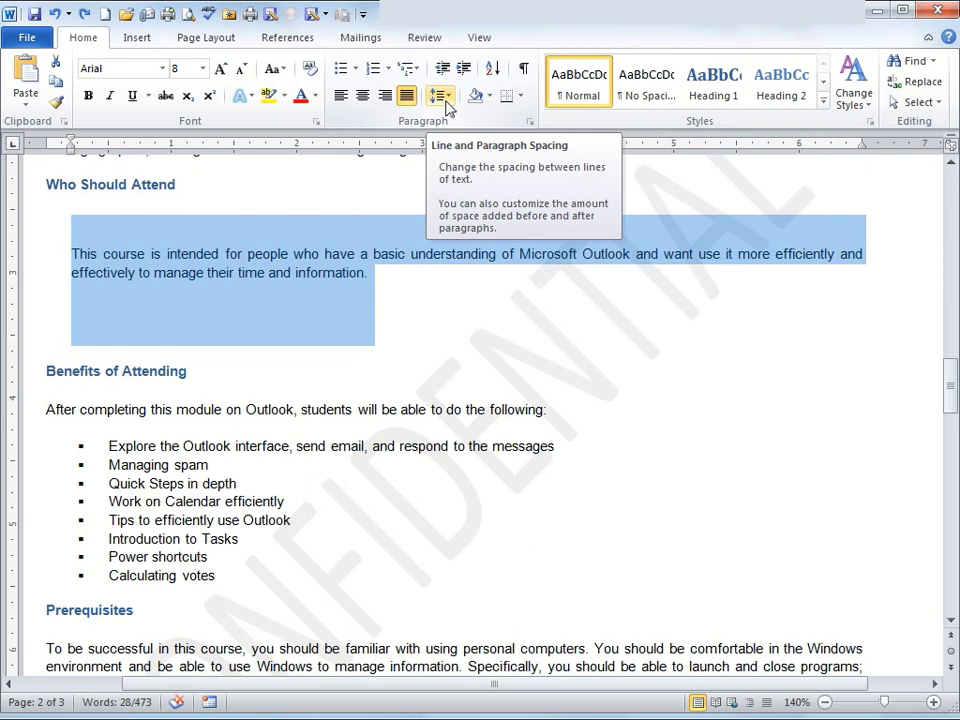
{"action": "left_click", "coordinate": [445, 100]}
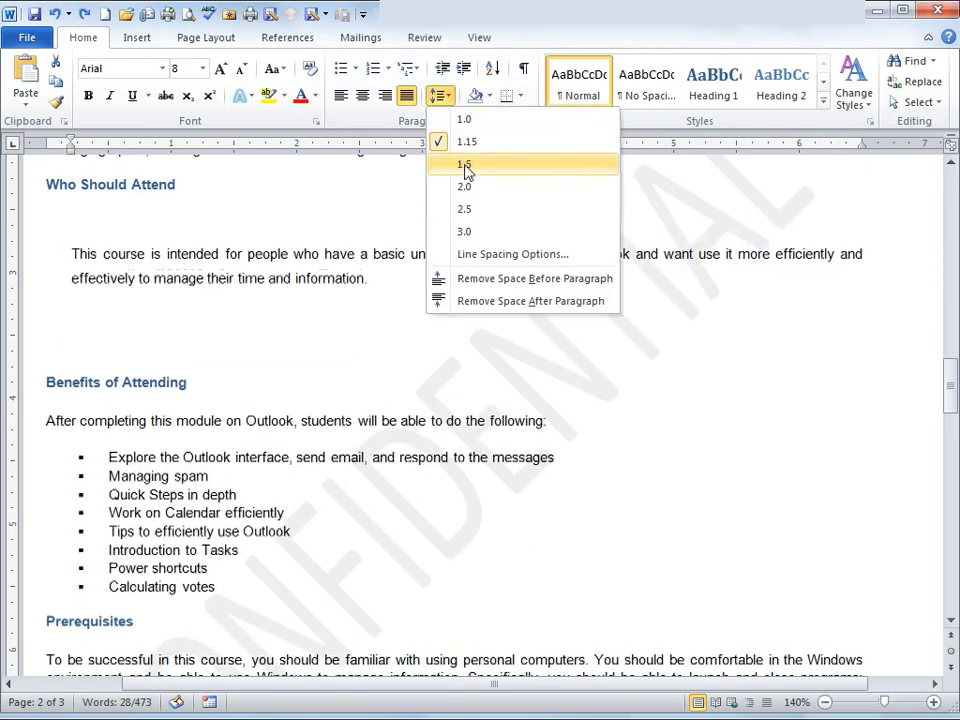
{"action": "left_click", "coordinate": [465, 168]}
{"action": "left_click", "coordinate": [441, 96]}
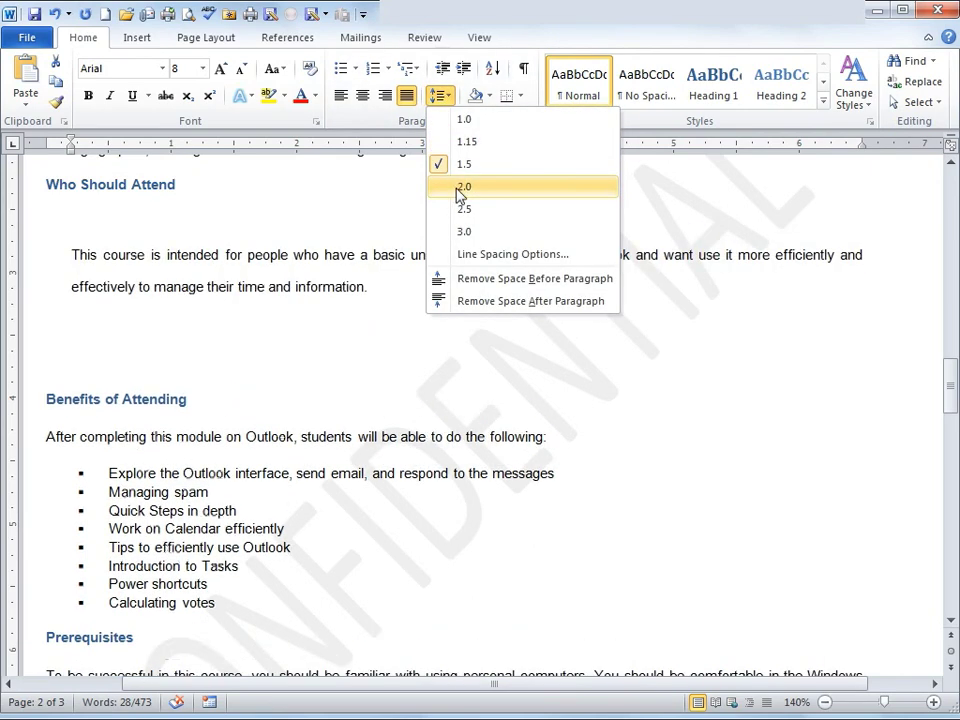
{"action": "left_click", "coordinate": [459, 187]}
{"action": "left_click", "coordinate": [441, 96]}
{"action": "left_click", "coordinate": [458, 210]}
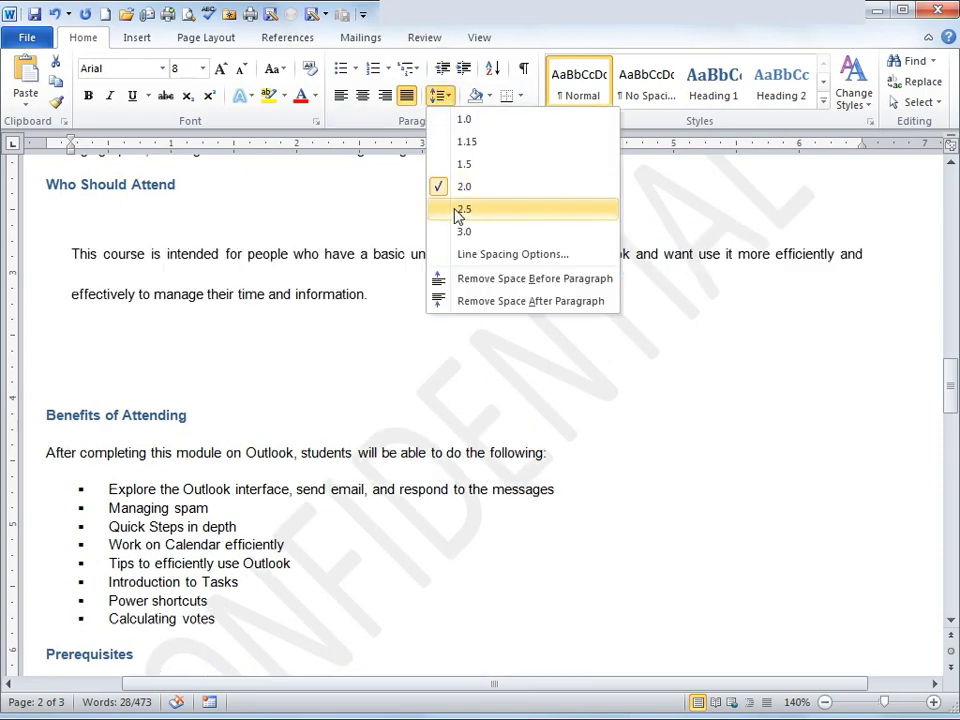
{"action": "left_click", "coordinate": [395, 388]}
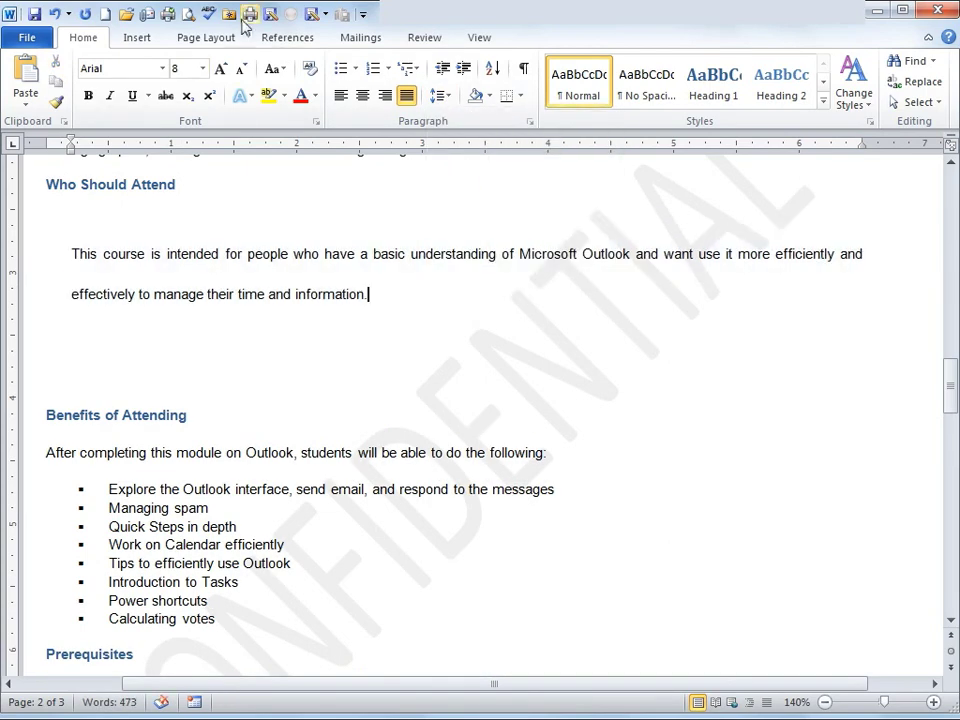
Insert a rectangle about 1 inch square and place it over the bullet list under Benefits of Attending
{"action": "left_click", "coordinate": [216, 40]}
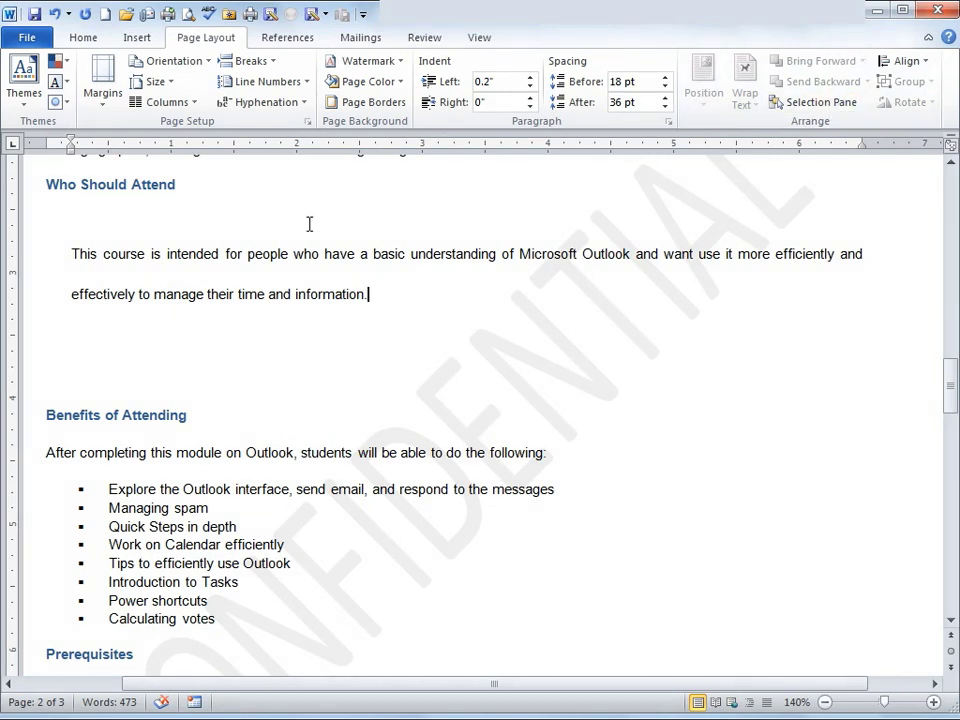
{"action": "left_click", "coordinate": [138, 39]}
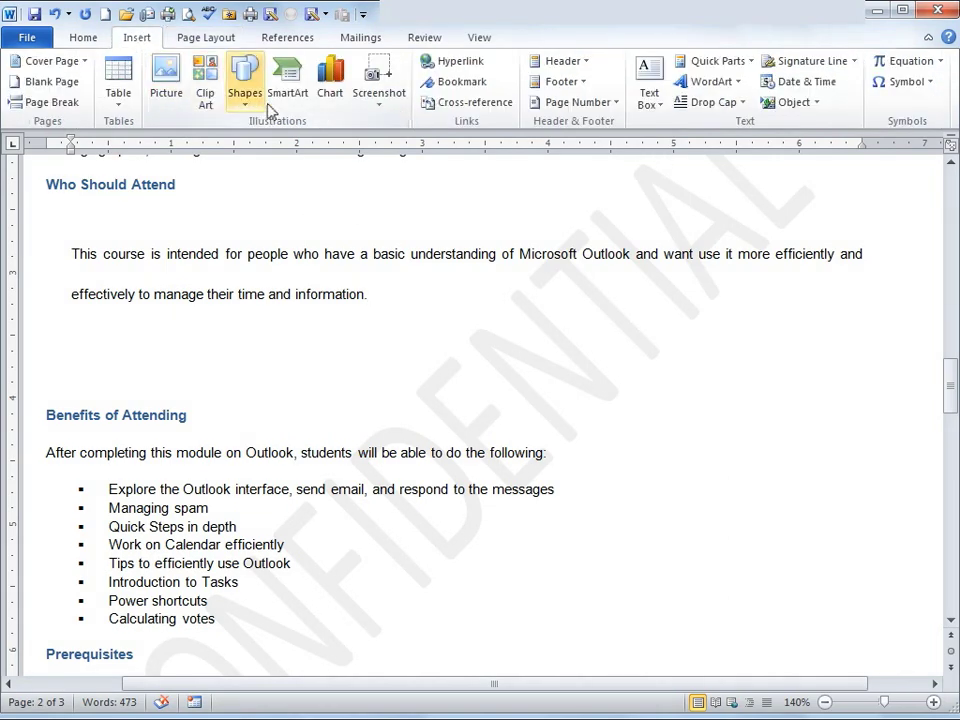
{"action": "left_click", "coordinate": [244, 95]}
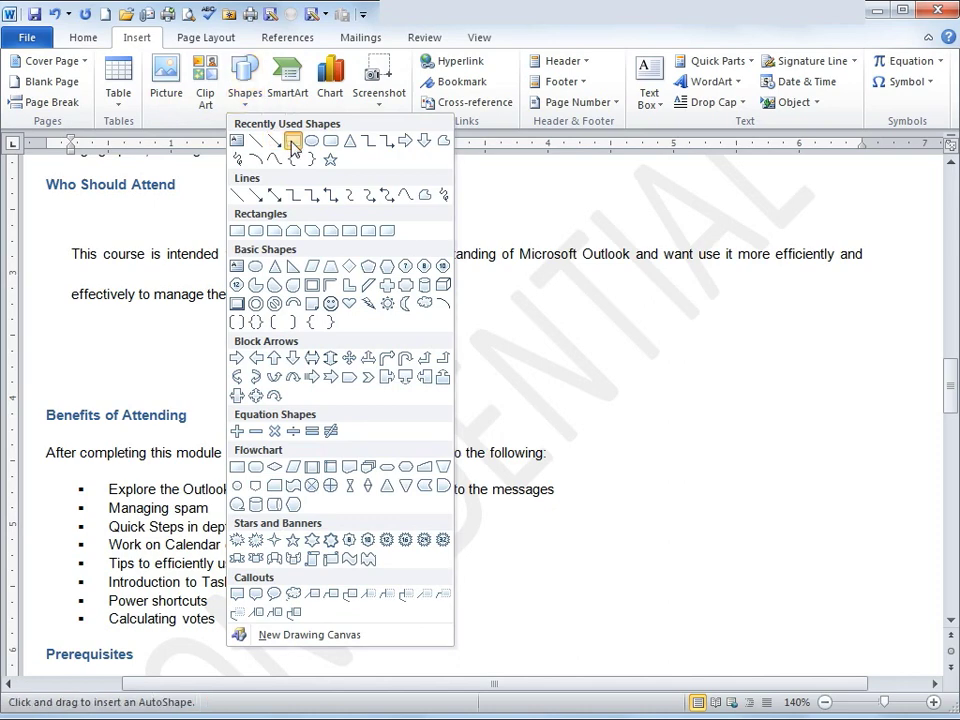
{"action": "left_click", "coordinate": [280, 158]}
{"action": "left_click", "coordinate": [387, 309]}
{"action": "mouse_move", "coordinate": [467, 354]}
{"action": "left_mouse_down"}
{"action": "mouse_move", "coordinate": [450, 352]}
{"action": "mouse_move", "coordinate": [364, 429]}
{"action": "mouse_move", "coordinate": [429, 521]}
{"action": "mouse_move", "coordinate": [219, 534]}
{"action": "left_mouse_up"}
{"action": "scroll", "coordinate": [713, 479], "scroll_direction": "down", "scroll_amount": 4}
{"action": "scroll", "coordinate": [650, 80], "scroll_direction": "up", "scroll_amount": 5}
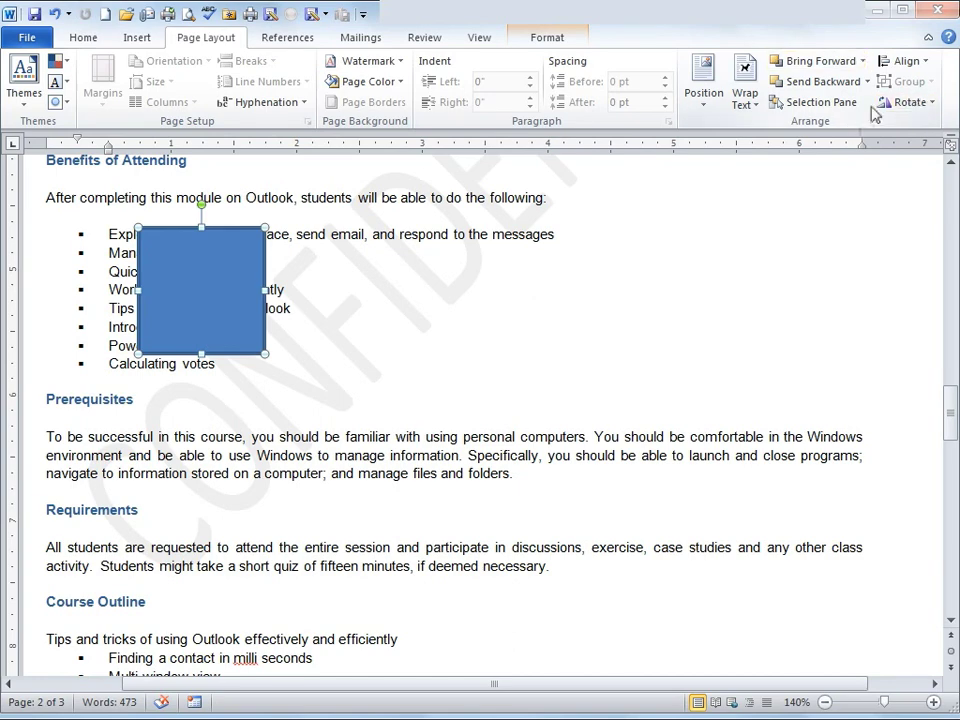
Preview the text wrapping choices for the rectangle and set it to In Front of Text
{"action": "left_click", "coordinate": [547, 38]}
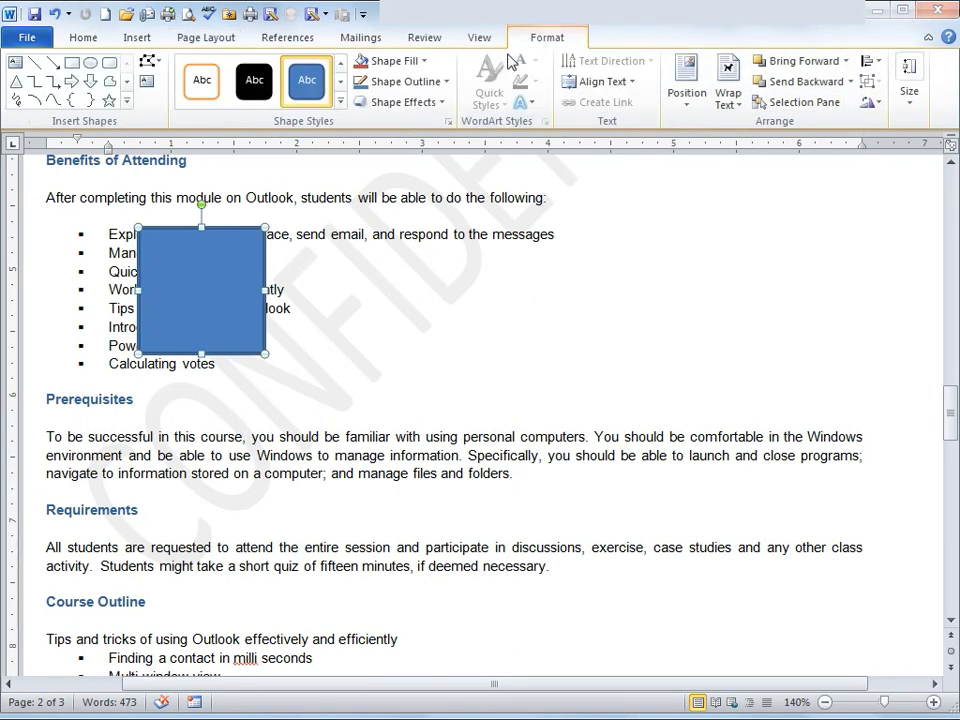
{"action": "left_click", "coordinate": [206, 37]}
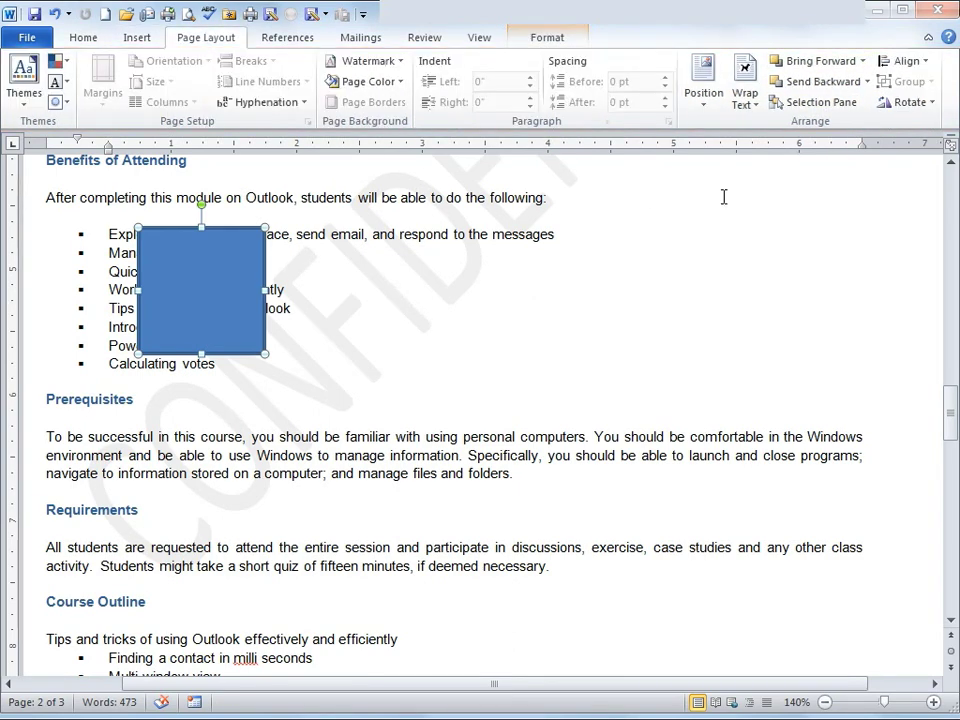
{"action": "left_click", "coordinate": [755, 105]}
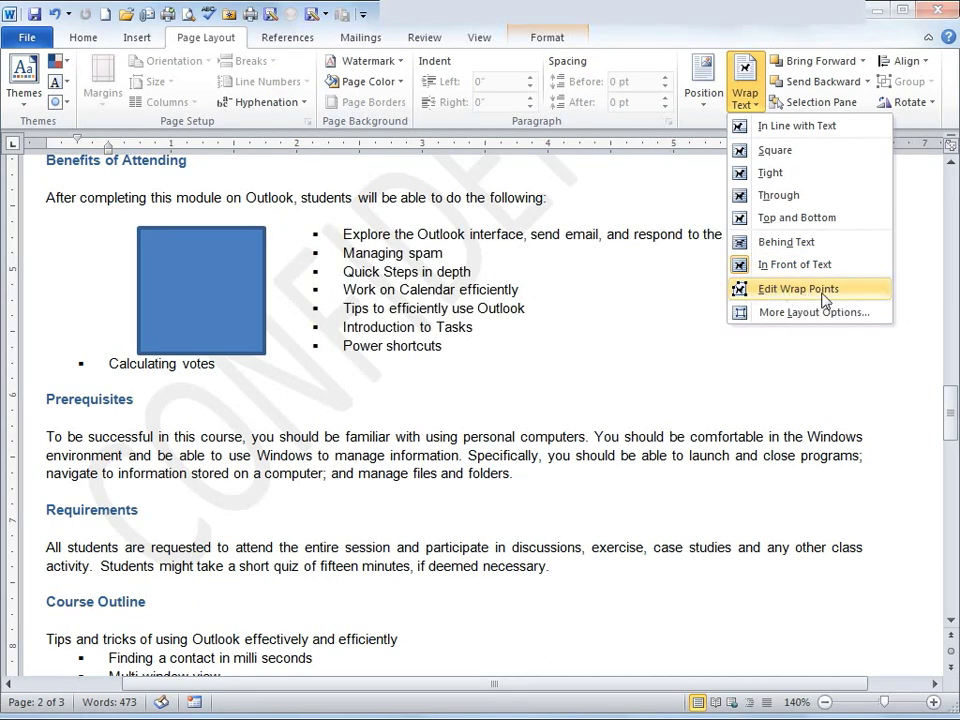
{"action": "left_click", "coordinate": [828, 264]}
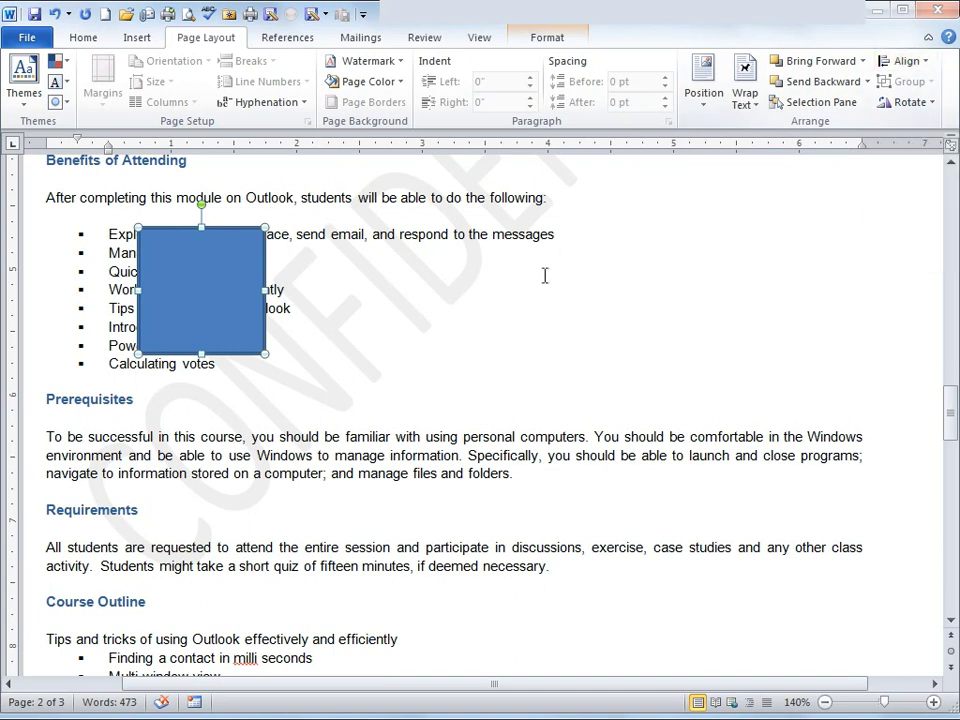
{"action": "left_click", "coordinate": [430, 291]}
Duplicate the rectangle and move the copy beside the original, over the bullet list
{"action": "left_click", "coordinate": [242, 306]}
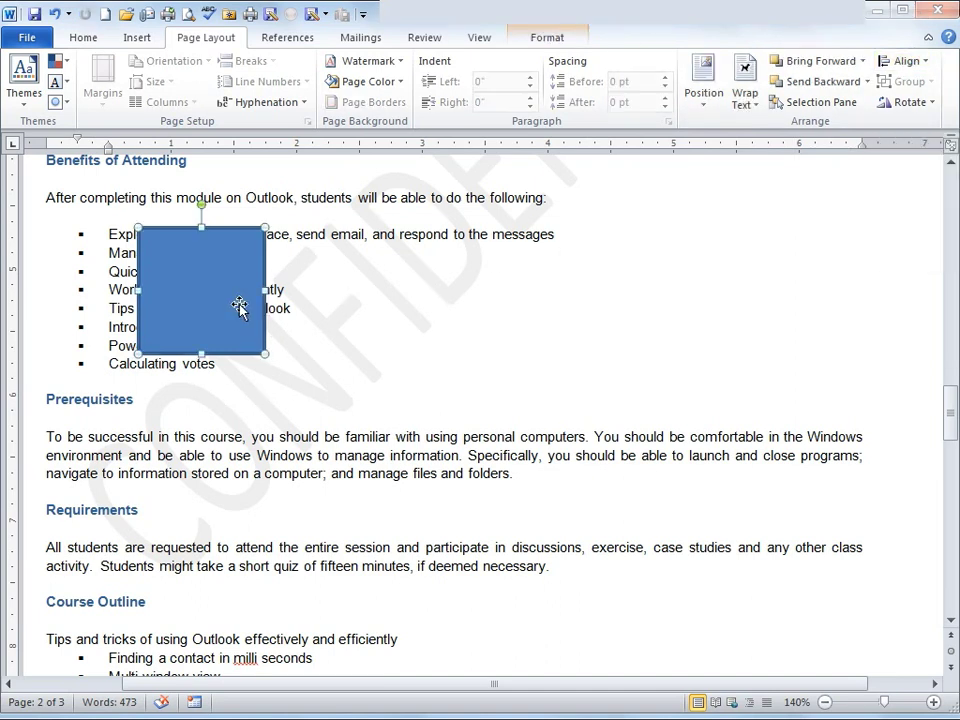
{"action": "left_click", "coordinate": [429, 324]}
{"action": "key", "text": "ctrl+v"}
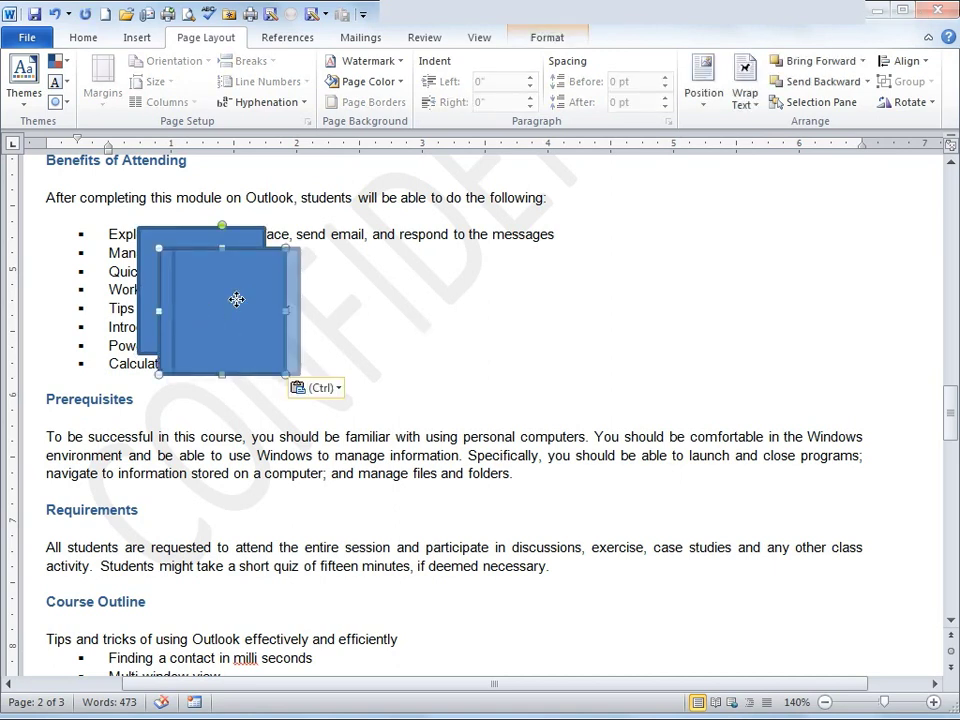
{"action": "left_click_drag", "start_coordinate": [236, 296], "coordinate": [326, 291]}
Align the top edges of the two rectangles and move the copy so that it partly overlaps the original
{"action": "left_click", "coordinate": [242, 294], "text": "shift"}
{"action": "left_click", "coordinate": [905, 61]}
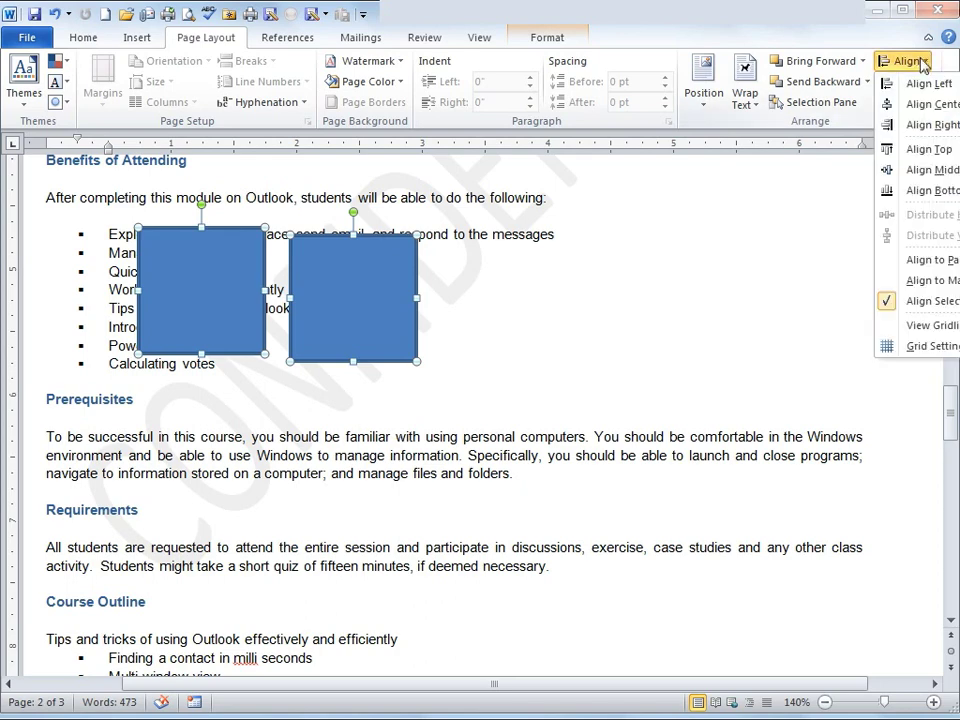
{"action": "left_click", "coordinate": [928, 150]}
{"action": "left_click", "coordinate": [611, 294]}
{"action": "left_click_drag", "start_coordinate": [399, 294], "coordinate": [332, 298]}
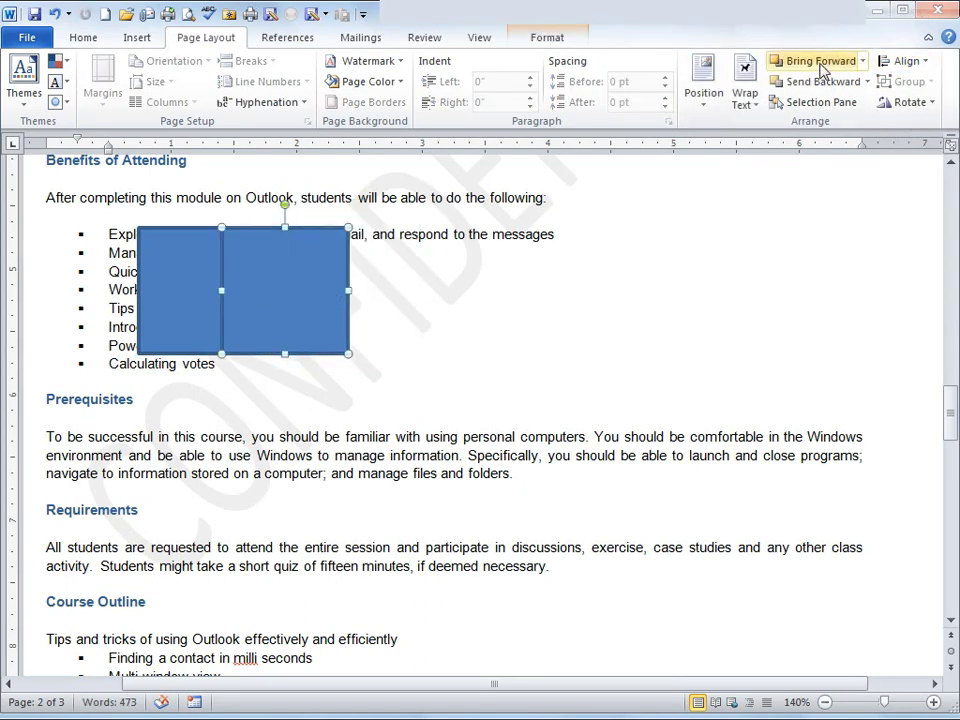
Send the selected rectangle copy to the back, behind the original rectangle, and deselect it
{"action": "left_click", "coordinate": [866, 82]}
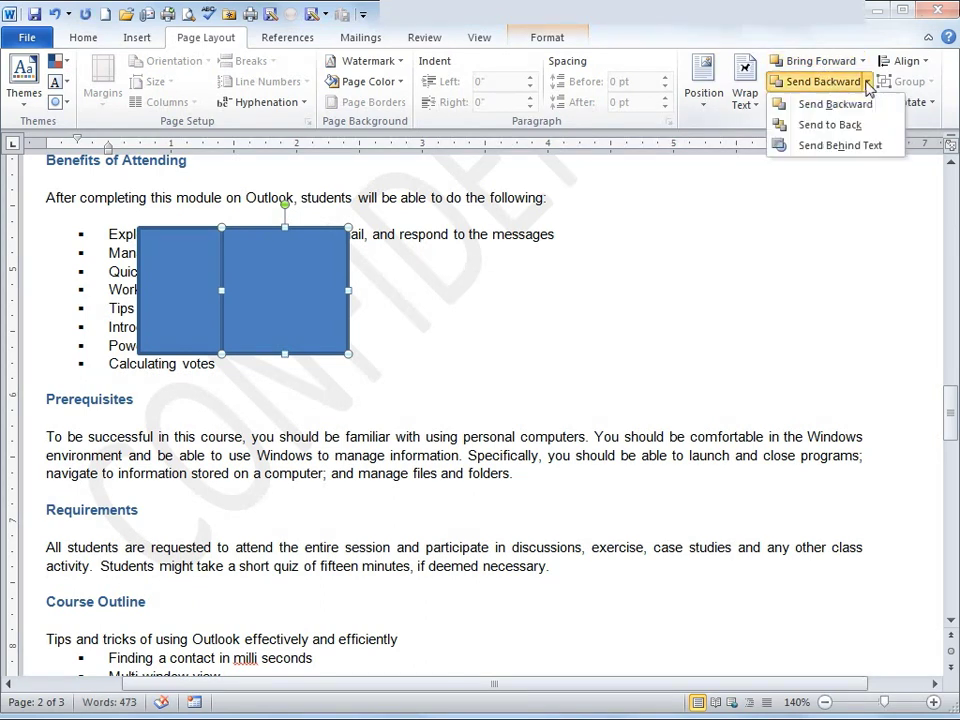
{"action": "left_click", "coordinate": [848, 124]}
{"action": "left_click", "coordinate": [458, 315]}
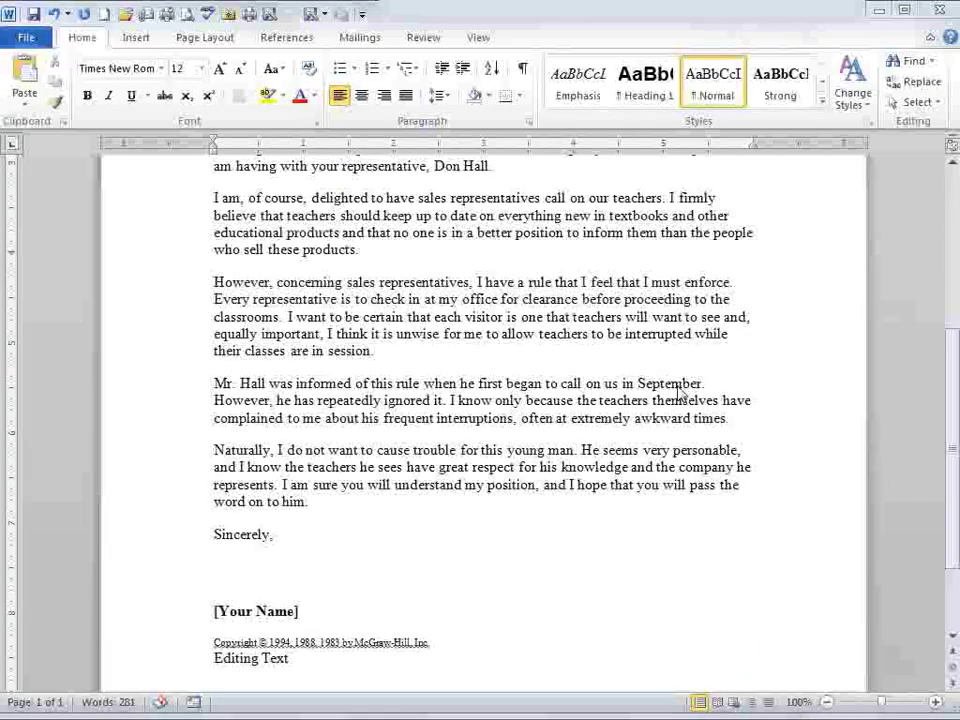
Select the whole paragraph beginning "I am, of course" in one sweep, and clear the selection
{"action": "left_click", "coordinate": [213, 197]}
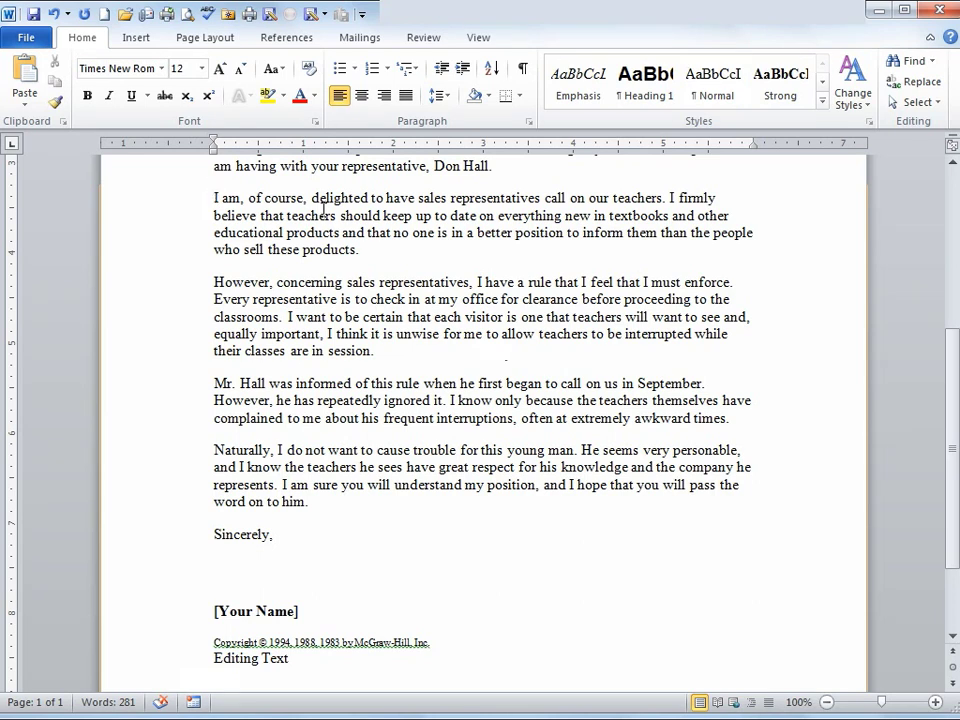
{"action": "left_click_drag", "start_coordinate": [214, 197], "coordinate": [381, 257]}
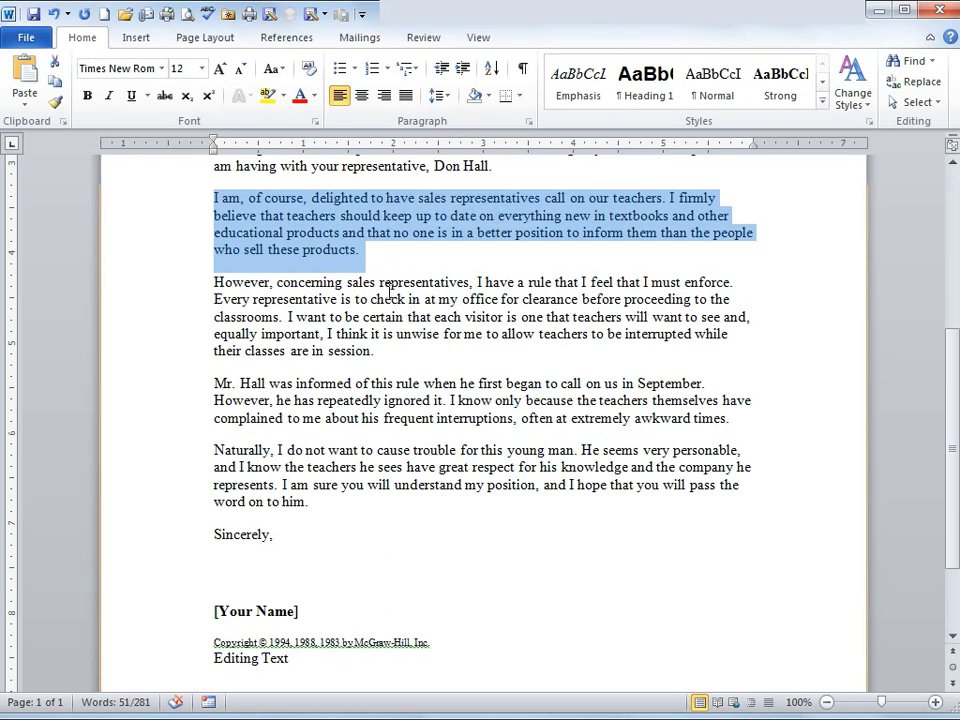
{"action": "left_click", "coordinate": [300, 226]}
Select the "I am, of course" paragraph word by word from its start, extend the selection to the paragraph's end, and clear it
{"action": "left_click", "coordinate": [215, 198]}
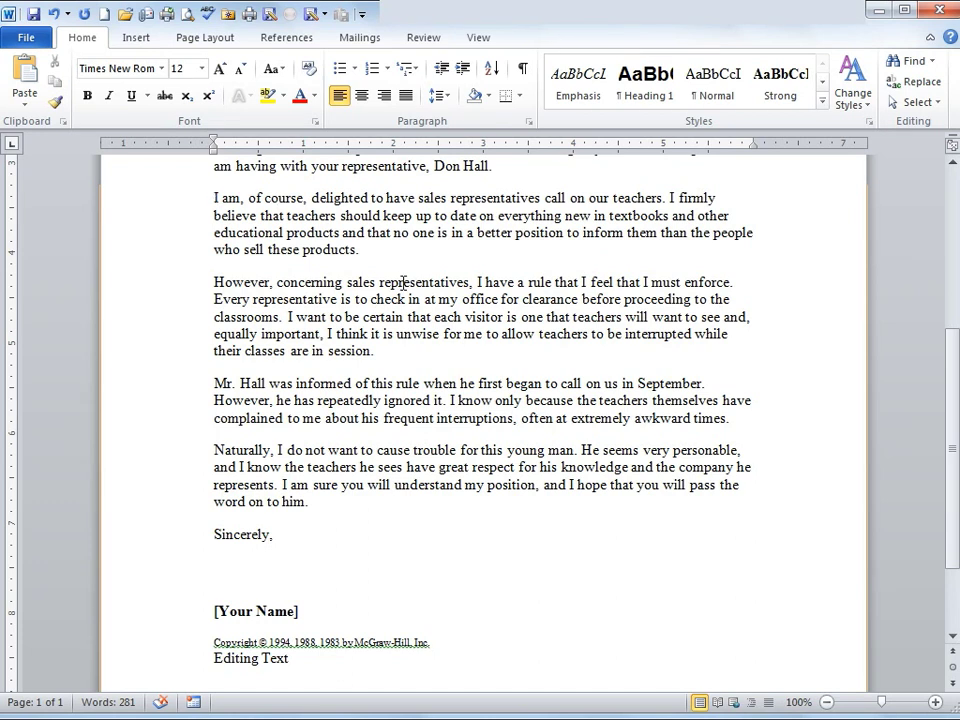
{"action": "key", "text": "ctrl+shift+Right"}
{"action": "key", "text": "ctrl+shift+Right"}
{"action": "key", "text": "ctrl+shift+Right"}
{"action": "key", "text": "ctrl+shift+Right"}
{"action": "key", "text": "ctrl+shift+Right"}
{"action": "key", "text": "ctrl+shift+Right"}
{"action": "key", "text": "ctrl+shift+Right"}
{"action": "key", "text": "ctrl+shift+Right"}
{"action": "key", "text": "ctrl+shift+Right"}
{"action": "key", "text": "ctrl+shift+Right"}
{"action": "key", "text": "ctrl+shift+Right"}
{"action": "key", "text": "ctrl+shift+Right"}
{"action": "key", "text": "ctrl+shift+Right"}
{"action": "key", "text": "ctrl+shift+Right"}
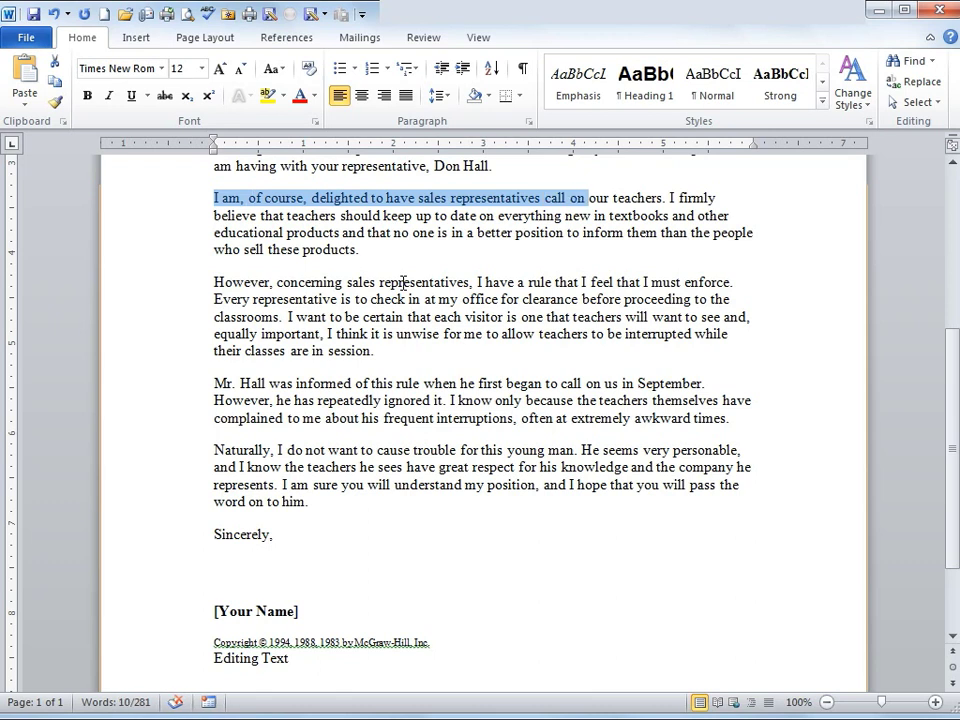
{"action": "key", "text": "ctrl+shift+Right"}
{"action": "key", "text": "ctrl+shift+Right"}
{"action": "key", "text": "ctrl+shift+Right"}
{"action": "key", "text": "ctrl+shift+Right"}
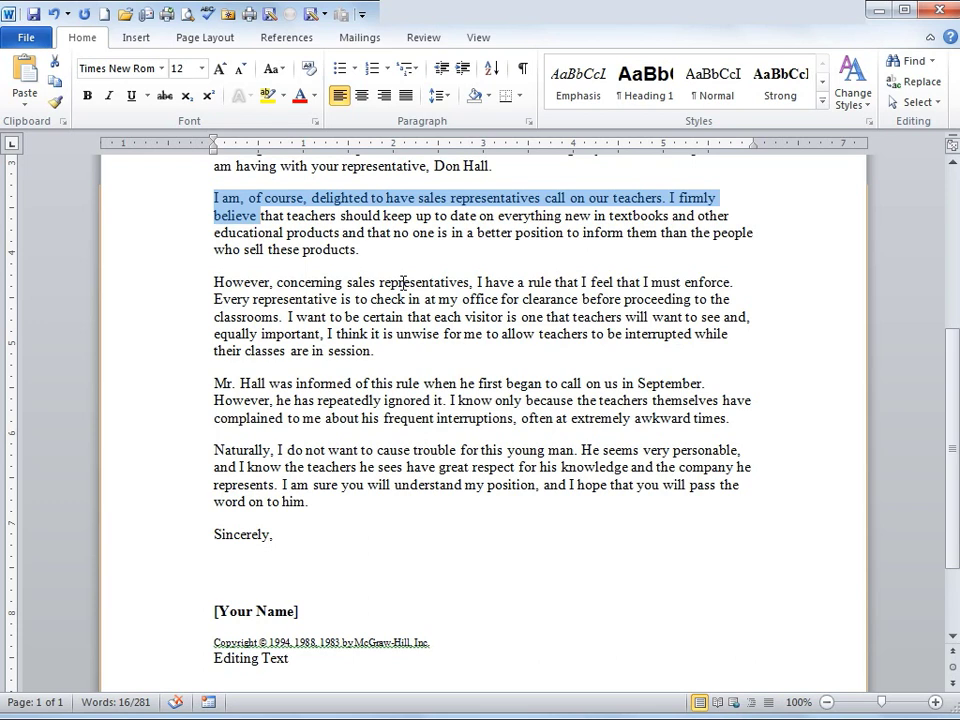
{"action": "key", "text": "ctrl+shift+Down"}
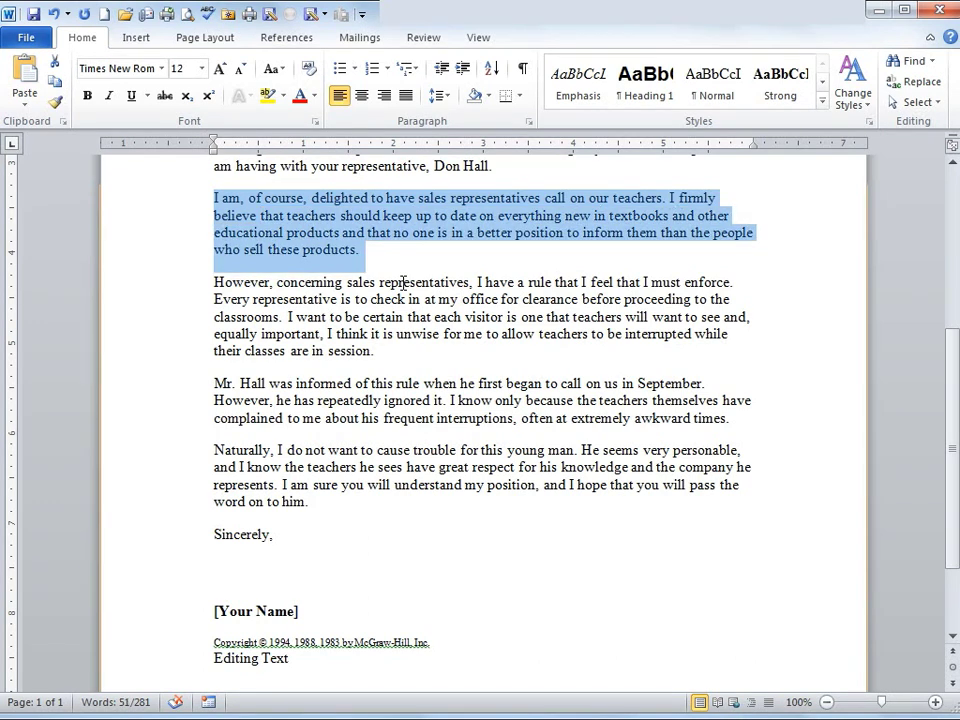
{"action": "key", "text": "Left"}
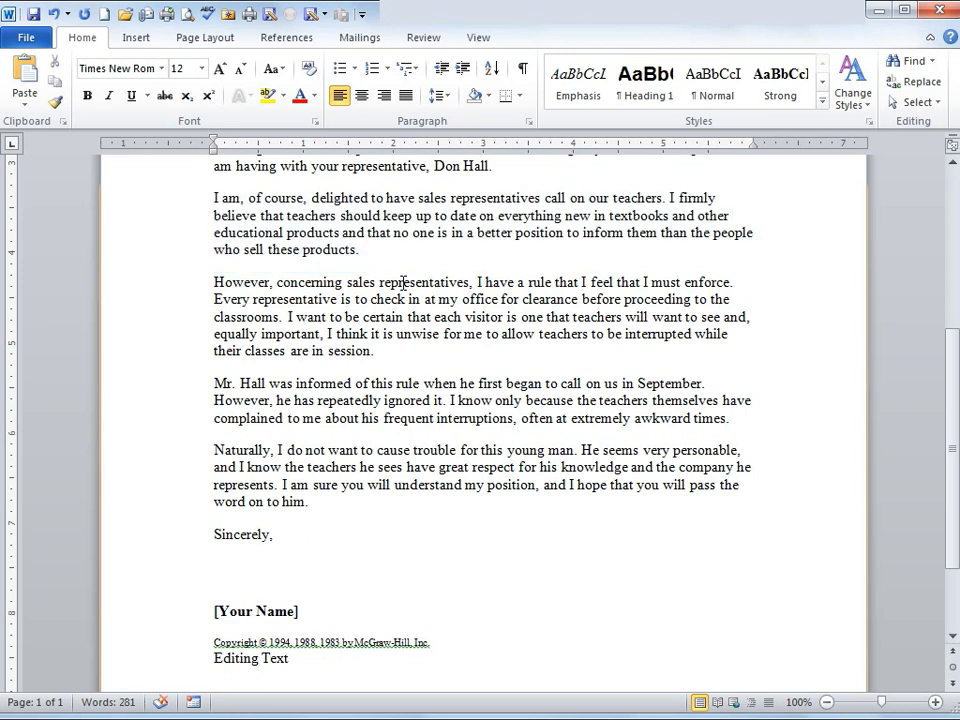
Select the "I am, of course" paragraph line by line from its first character down to its last line, and release the selection
{"action": "key", "text": "shift+Right"}
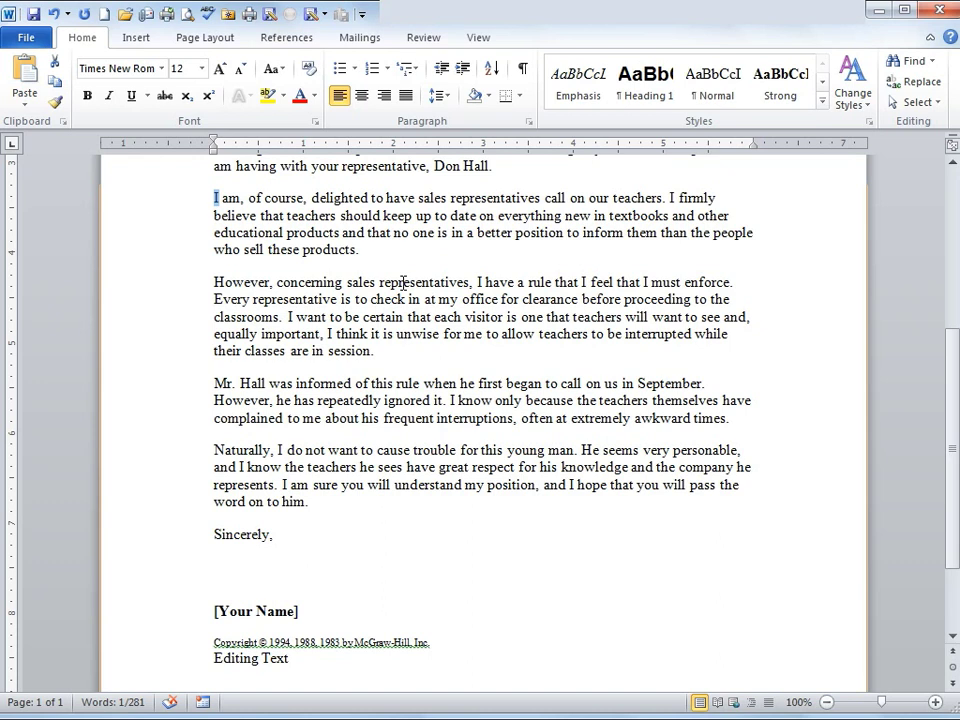
{"action": "key", "text": "shift+Down"}
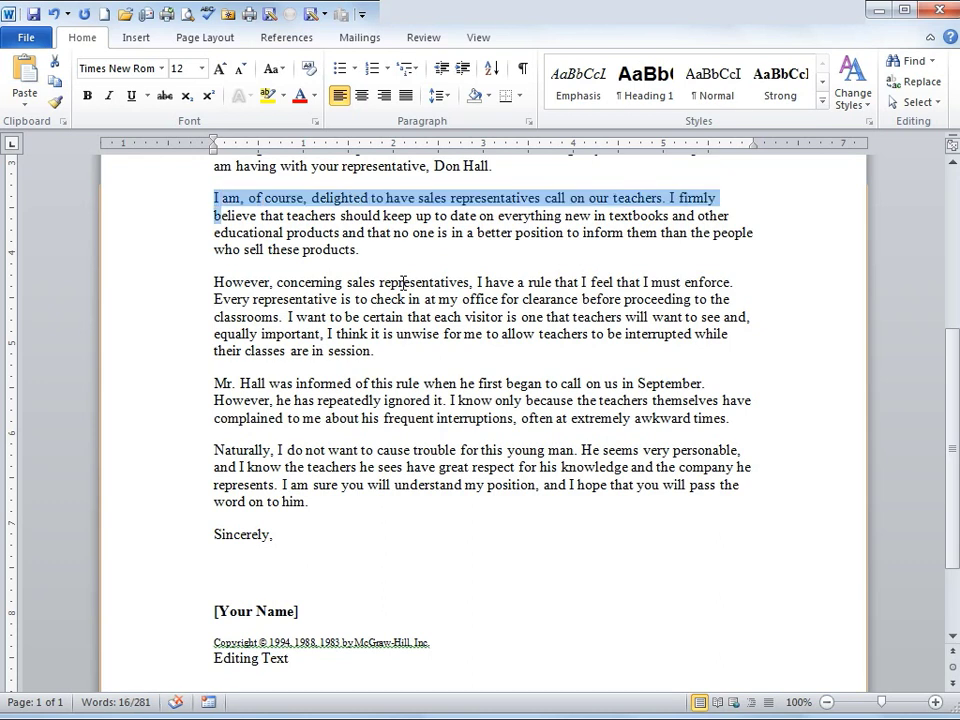
{"action": "key", "text": "shift+Down"}
{"action": "key", "text": "shift+Down"}
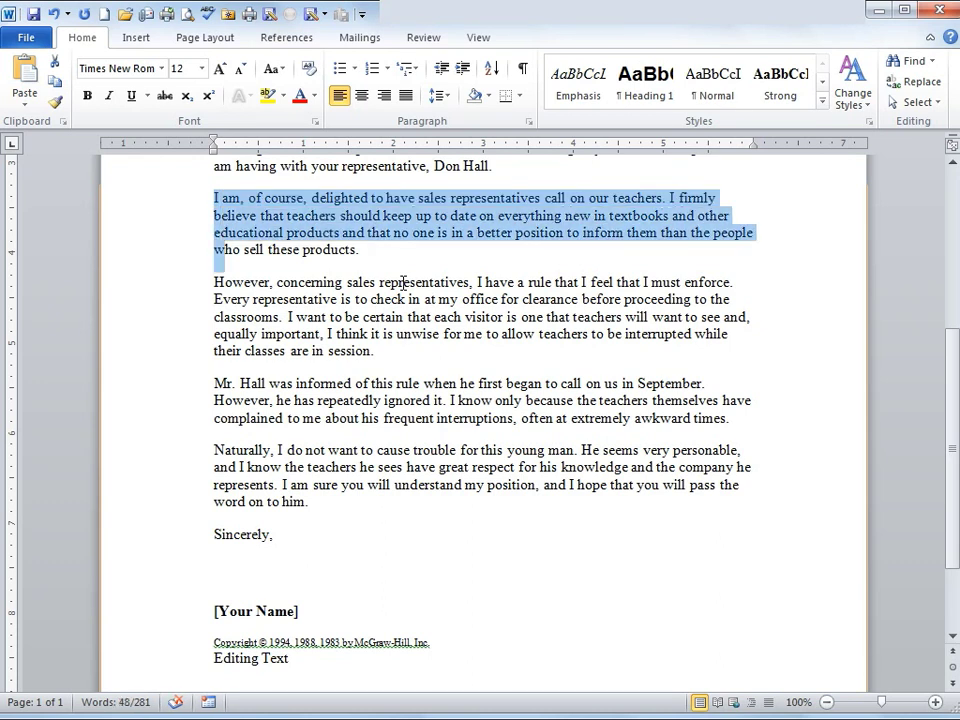
{"action": "key", "text": "Down"}
Select the word "However" opening the third paragraph, clear it, and select that whole paragraph line by line before clearing it again
{"action": "key", "text": "ctrl+shift+Right"}
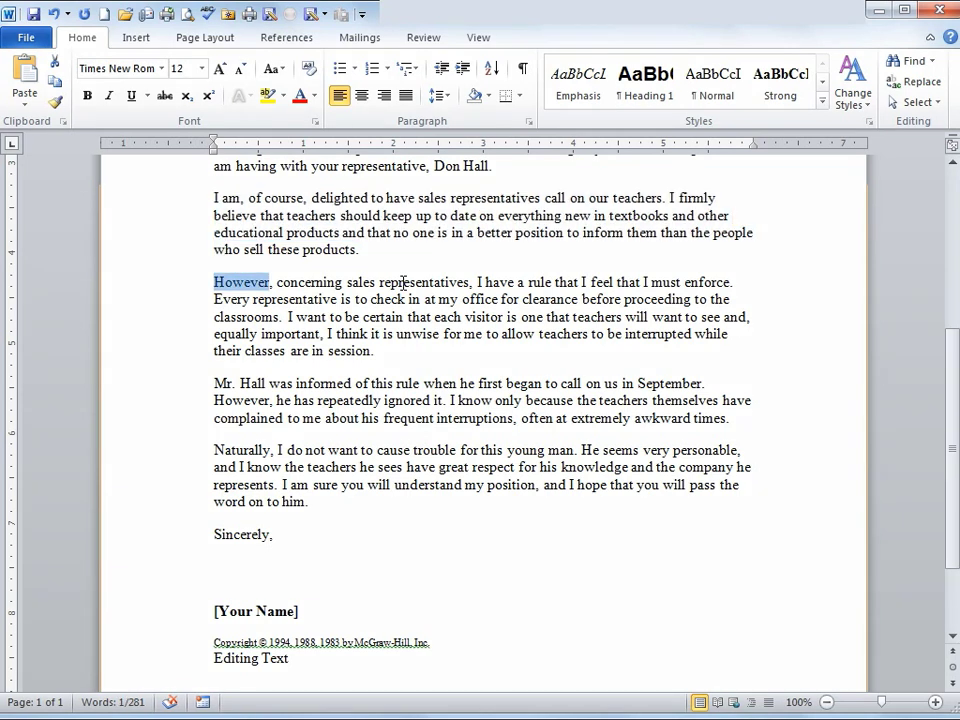
{"action": "key", "text": "Left"}
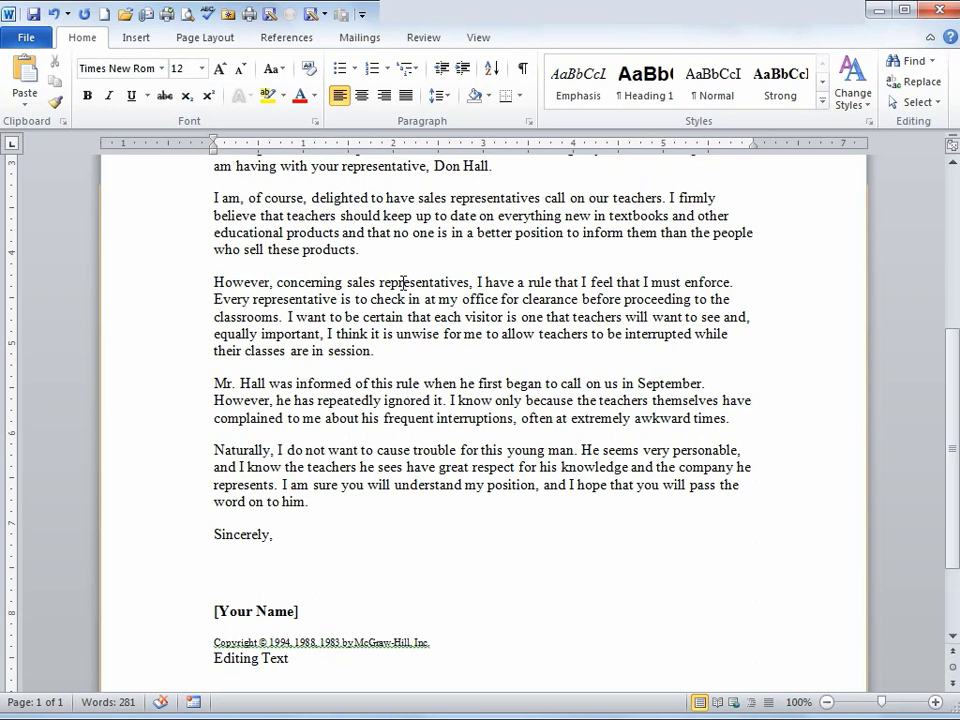
{"action": "key", "text": "shift+Right"}
{"action": "key", "text": "shift+Down"}
{"action": "key", "text": "shift+Down"}
{"action": "key", "text": "shift+Down"}
{"action": "key", "text": "shift+Down"}
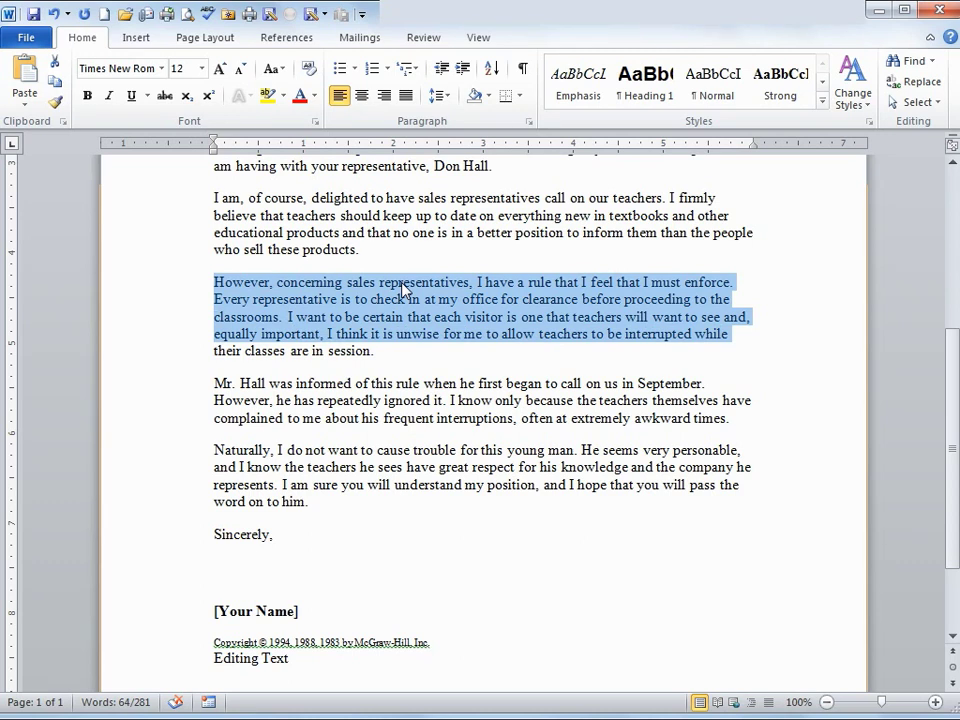
{"action": "key", "text": "shift+Down"}
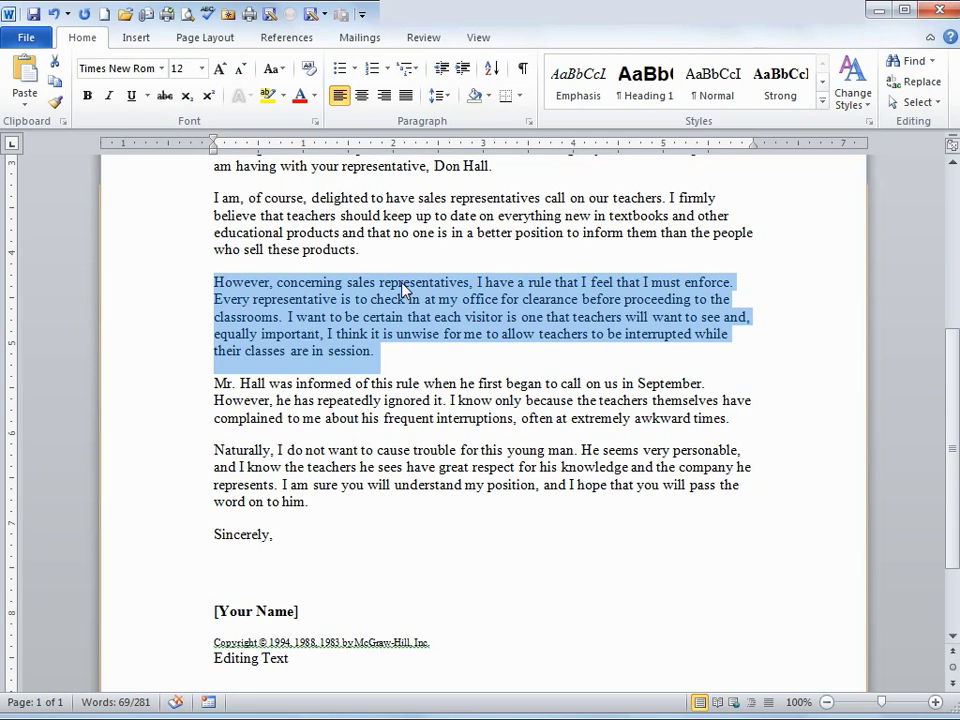
{"action": "key", "text": "Left"}
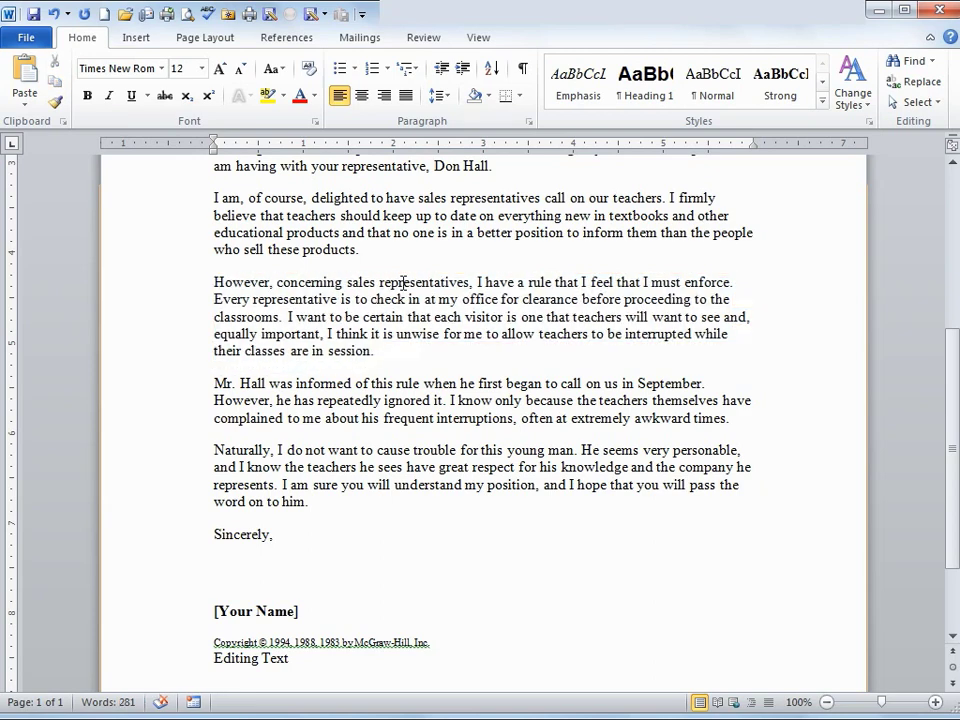
Select the entire paragraph beginning "However, concerning sales representatives" at once, clear the selection, and select it again
{"action": "triple_click", "coordinate": [403, 283]}
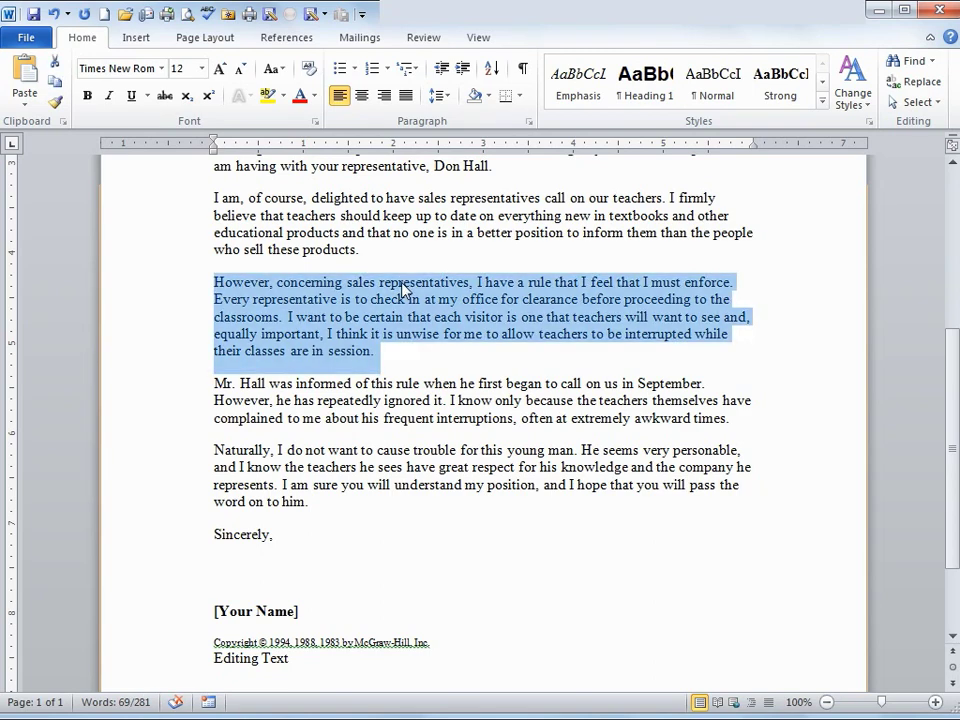
{"action": "key", "text": "Left"}
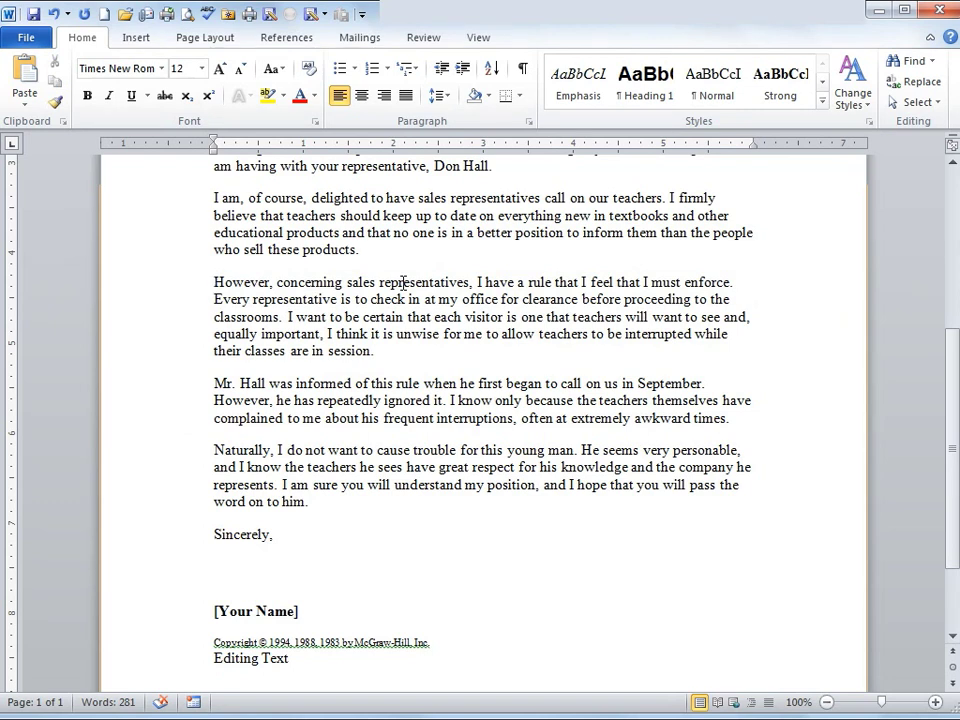
{"action": "triple_click", "coordinate": [403, 283]}
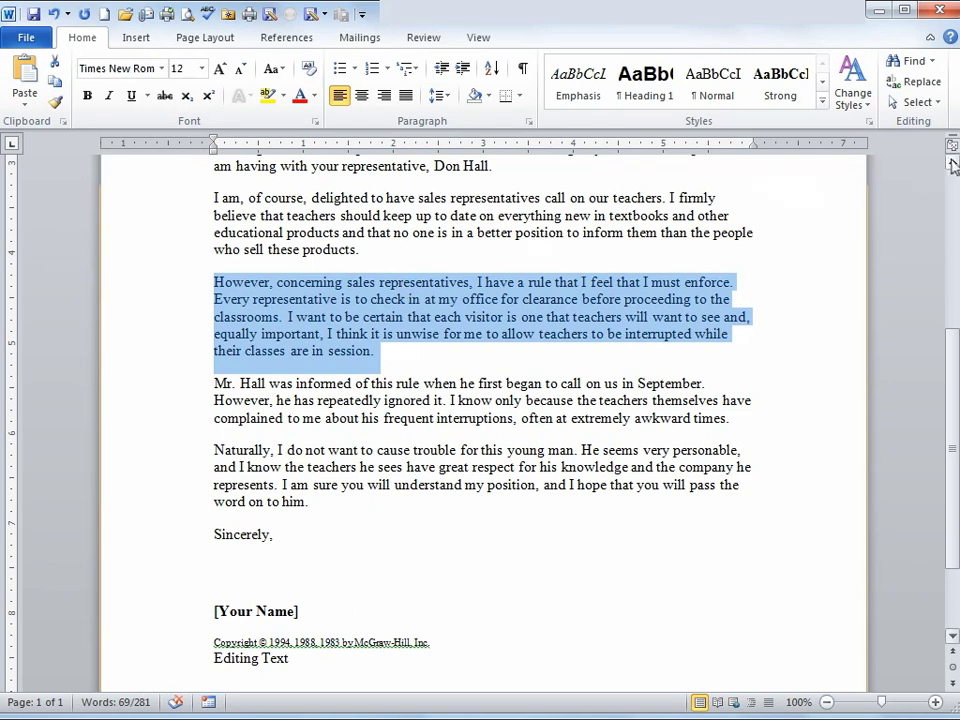
Copy the "However, concerning sales representatives" paragraph, paste it at the end of the letter's opening paragraph, and undo the paste
{"action": "scroll", "coordinate": [688, 176], "scroll_direction": "up", "scroll_amount": 1}
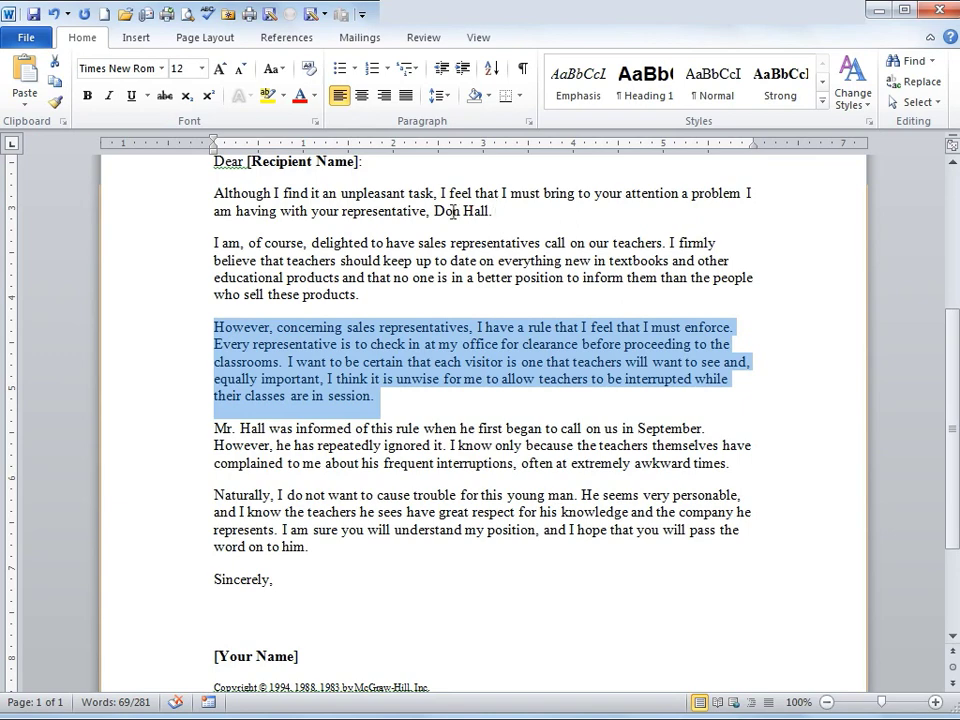
{"action": "left_click_drag", "start_coordinate": [214, 327], "coordinate": [407, 421]}
{"action": "left_click", "coordinate": [57, 84]}
{"action": "left_click", "coordinate": [530, 214]}
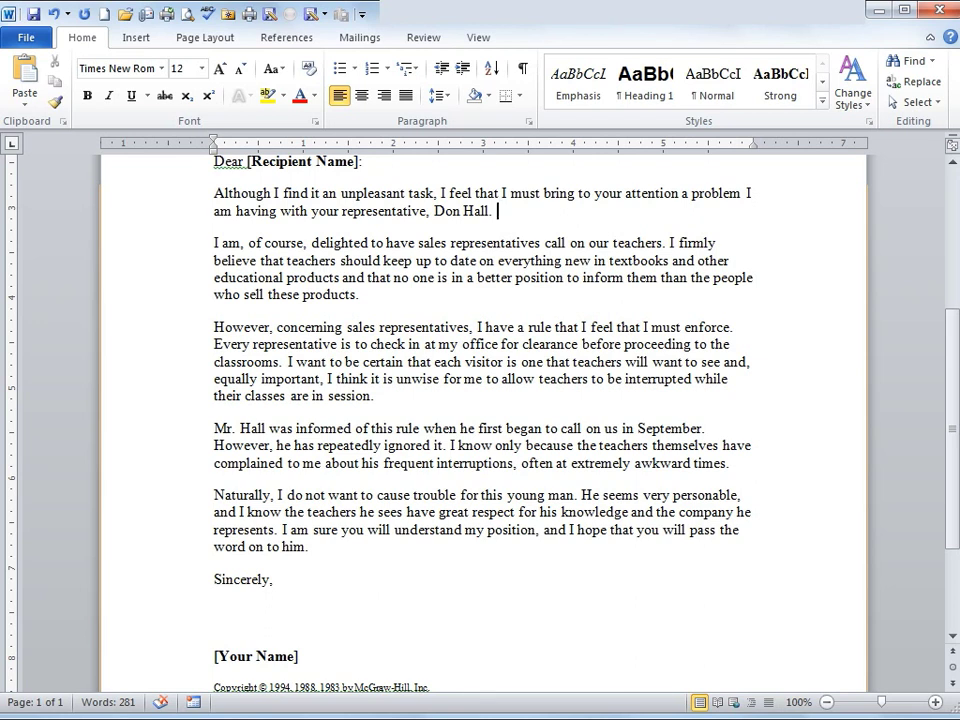
{"action": "left_click", "coordinate": [25, 88]}
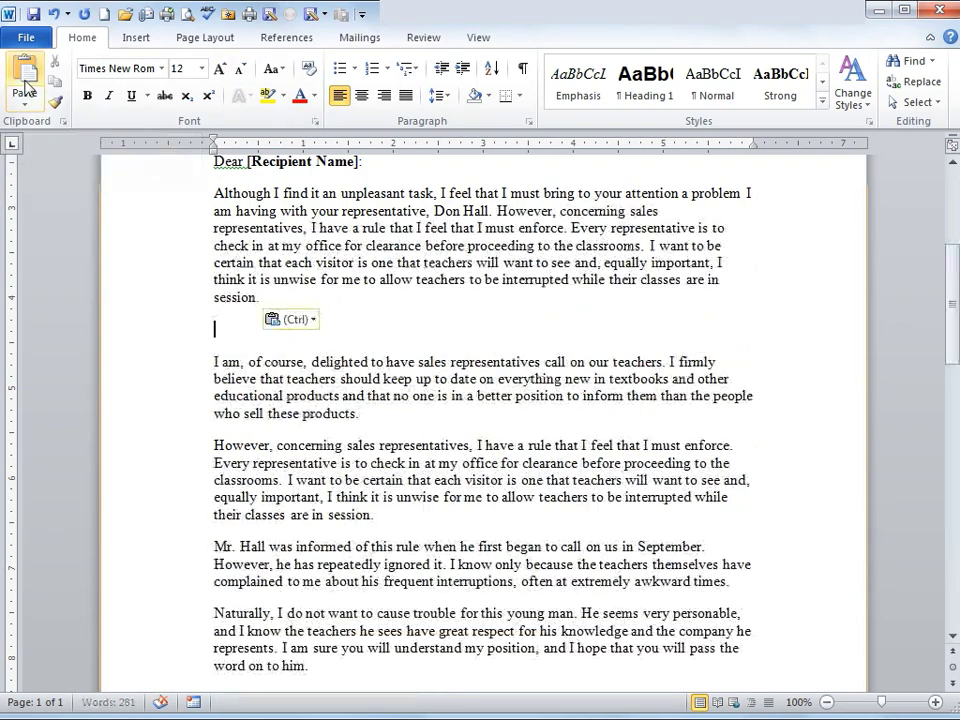
{"action": "key", "text": "ctrl+z"}
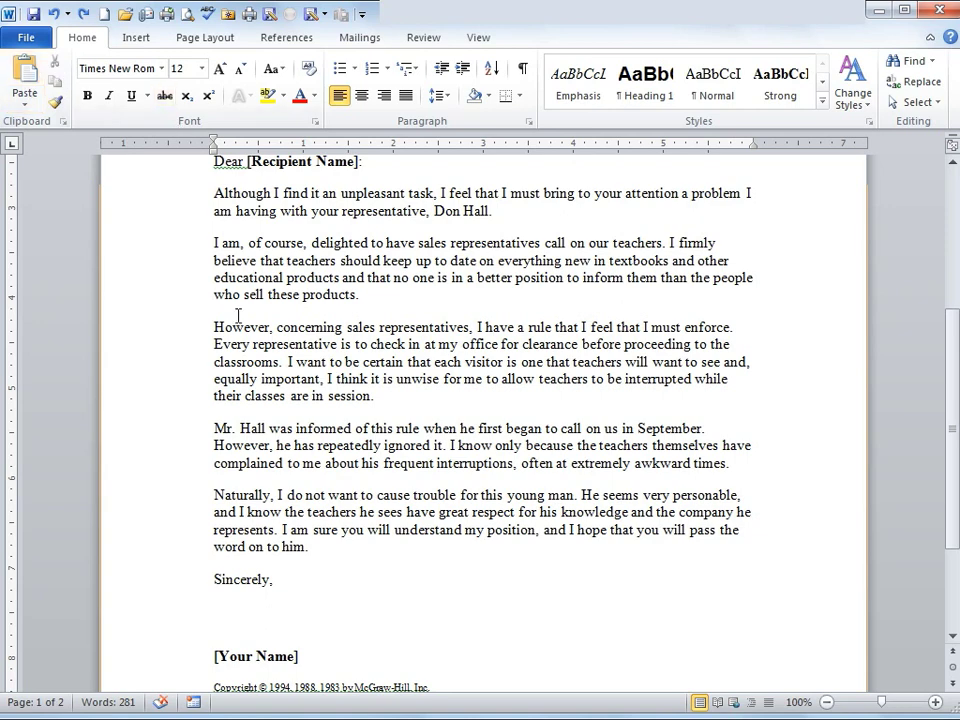
Move the "However, concerning sales representatives" paragraph to the end of the opening paragraph without using the clipboard, and undo the move
{"action": "left_click_drag", "start_coordinate": [214, 327], "coordinate": [379, 396]}
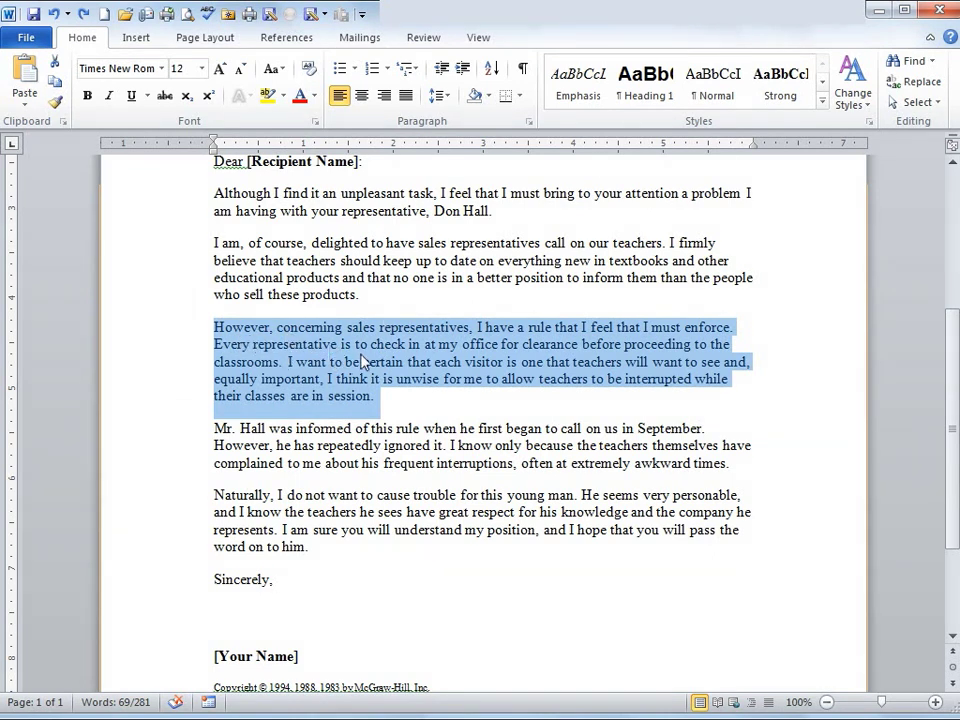
{"action": "key", "text": "F2"}
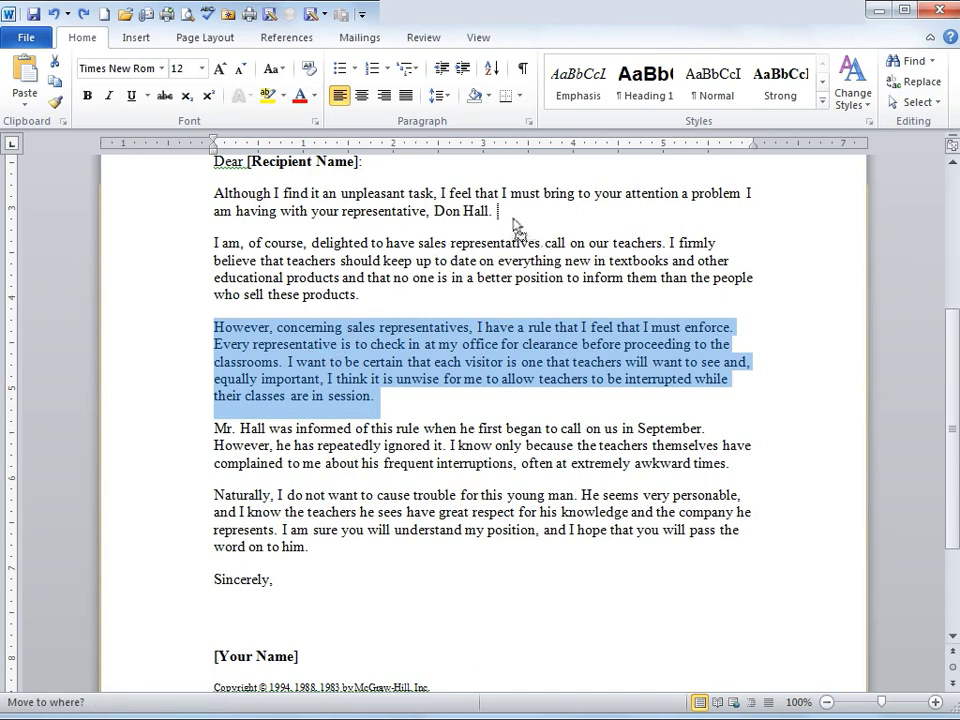
{"action": "key", "text": "Return"}
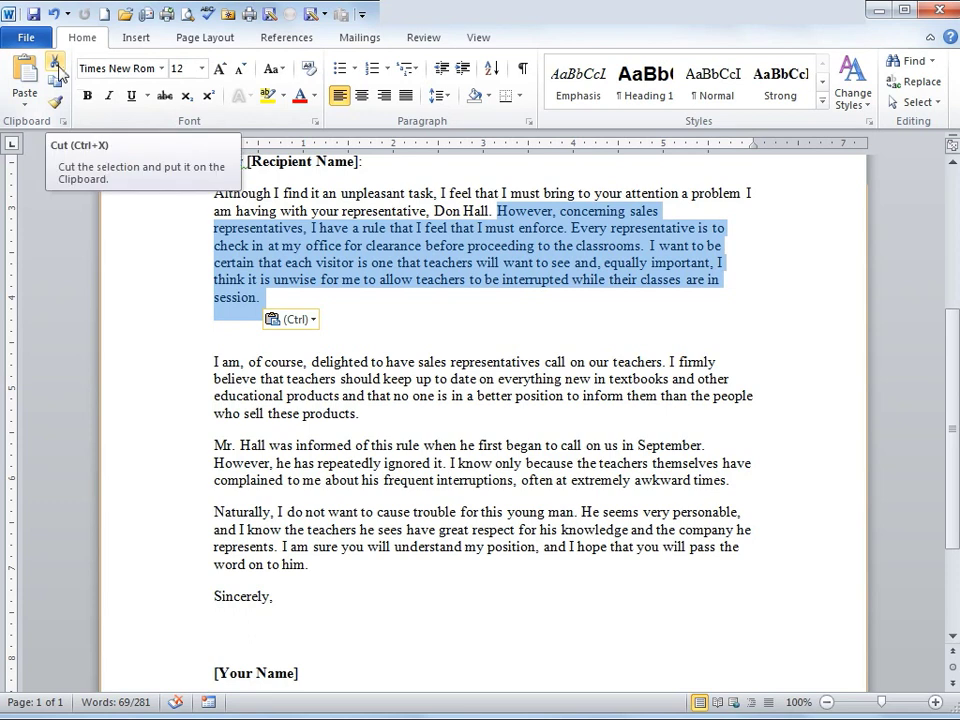
{"action": "left_click", "coordinate": [216, 328]}
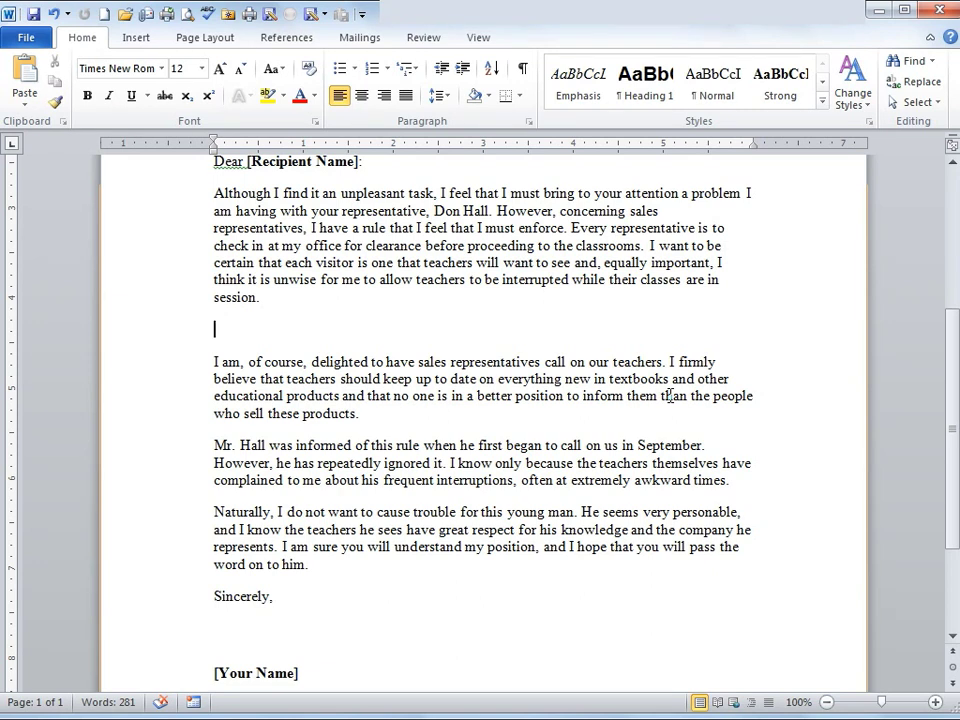
{"action": "left_click", "coordinate": [53, 14]}
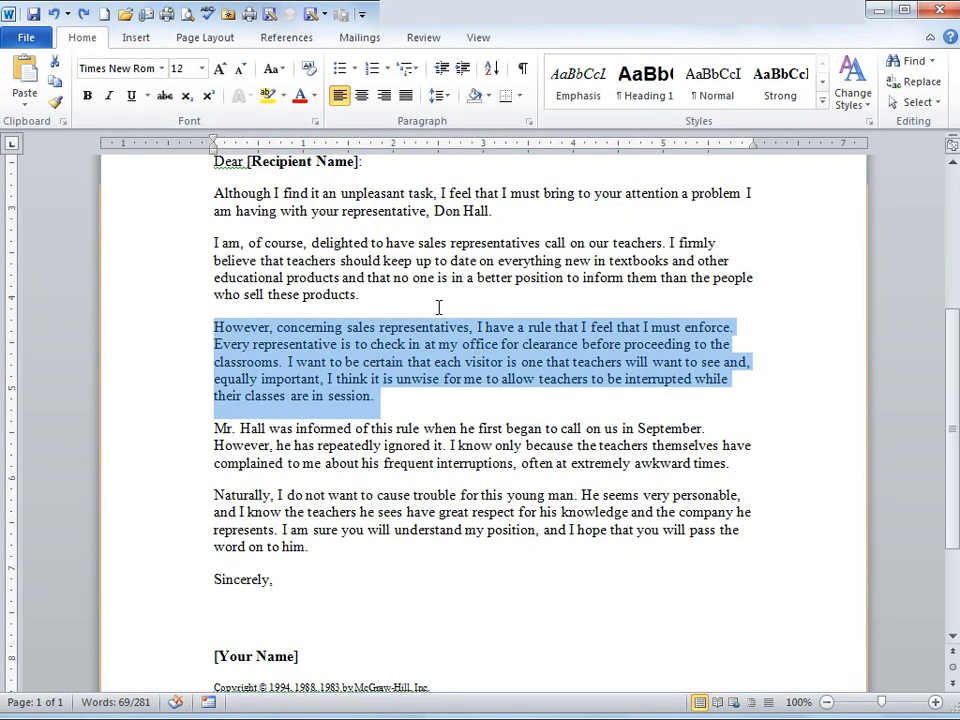
{"action": "left_click", "coordinate": [394, 400]}
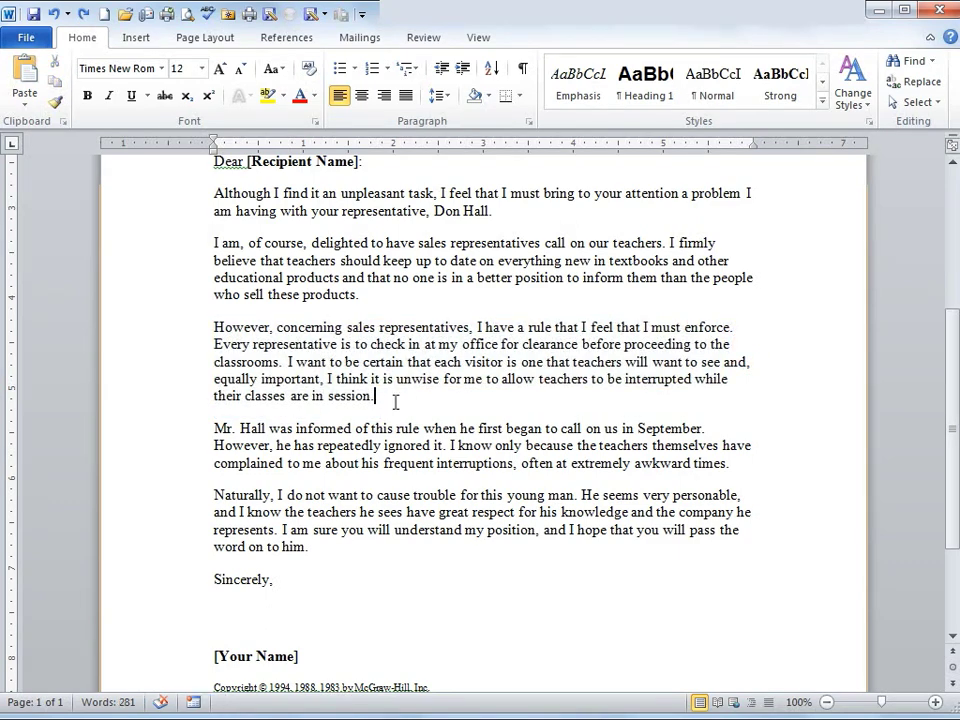
Examine the full list of commands that can be added to the Quick Access Toolbar, and close the options without changes
{"action": "left_click", "coordinate": [363, 15]}
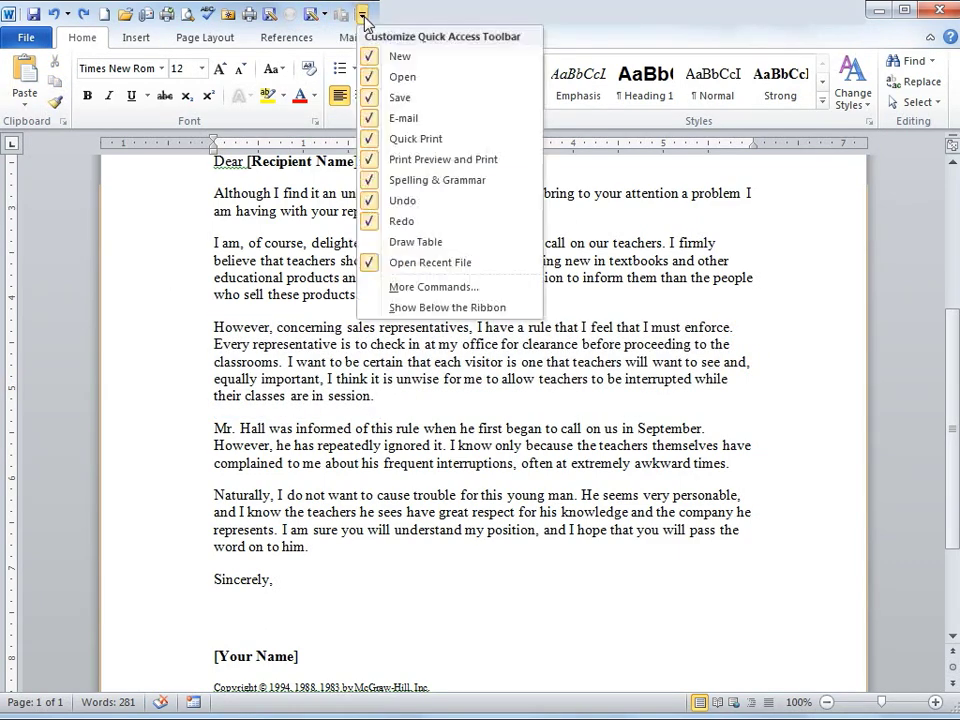
{"action": "left_click", "coordinate": [455, 290]}
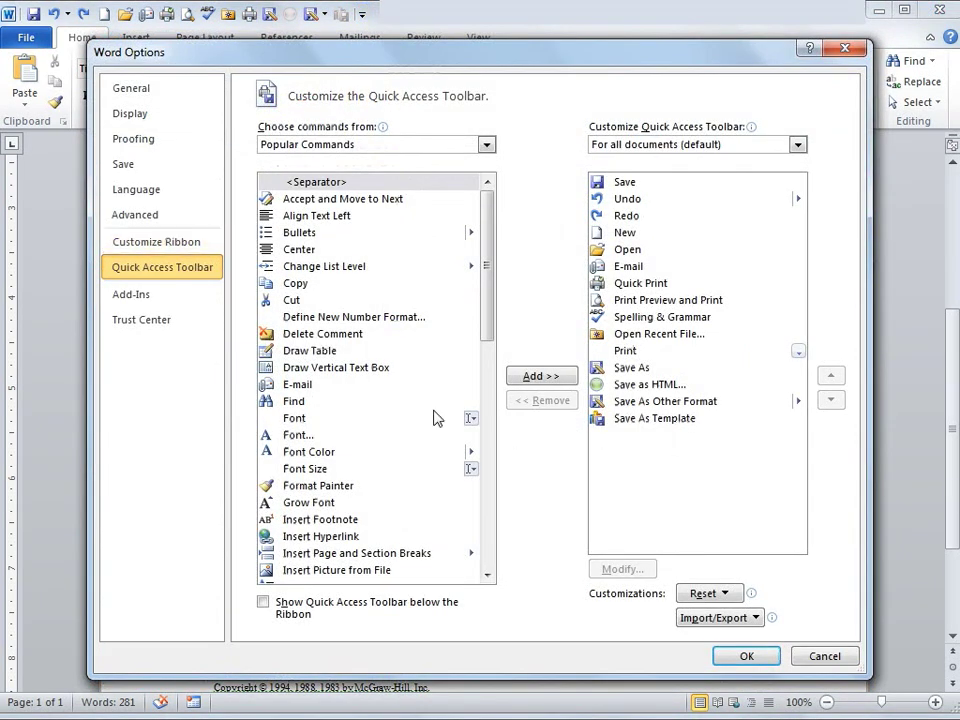
{"action": "left_click", "coordinate": [829, 658]}
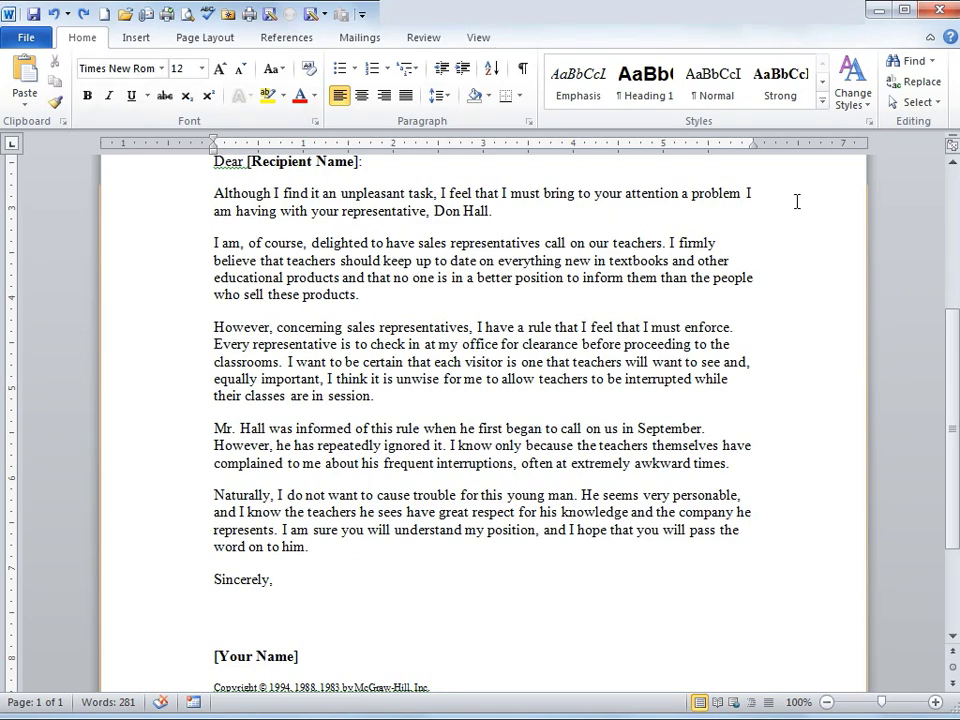
Search the letter for the sales representative's first name
{"action": "left_click", "coordinate": [916, 66]}
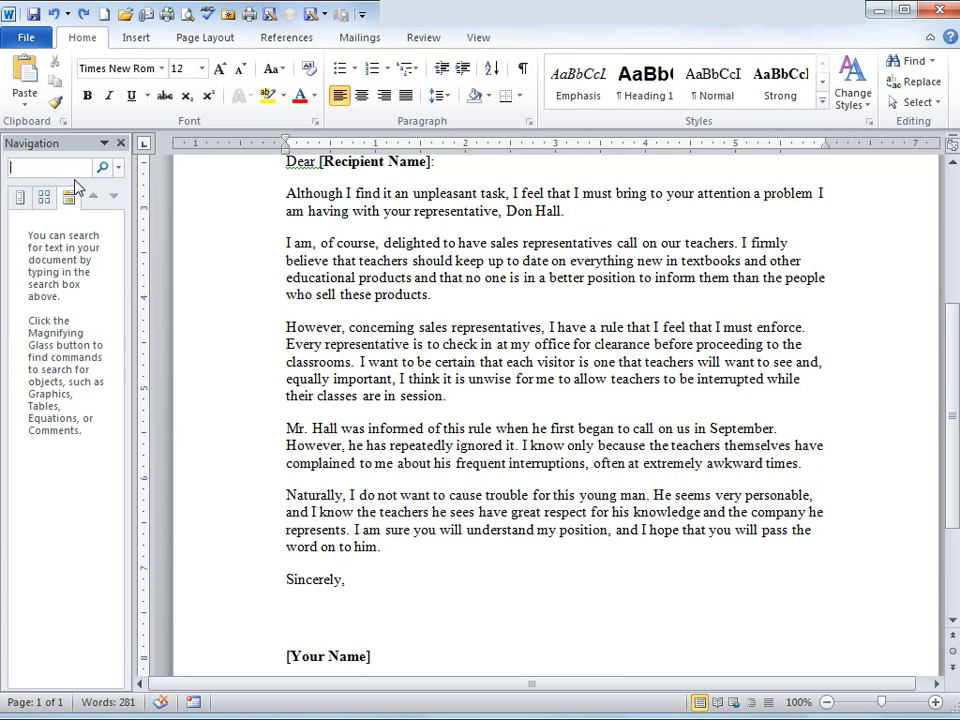
{"action": "type", "text": "don"}
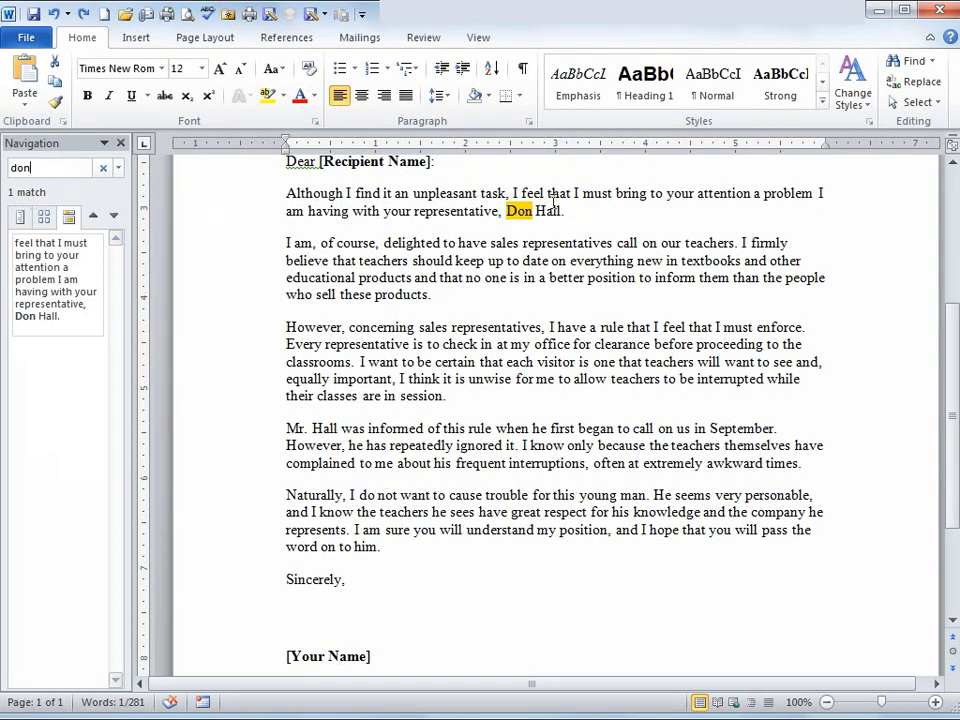
Replace the sales representative's first name in the letter with the same name followed by 2, and close the replace dialog
{"action": "left_click", "coordinate": [920, 82]}
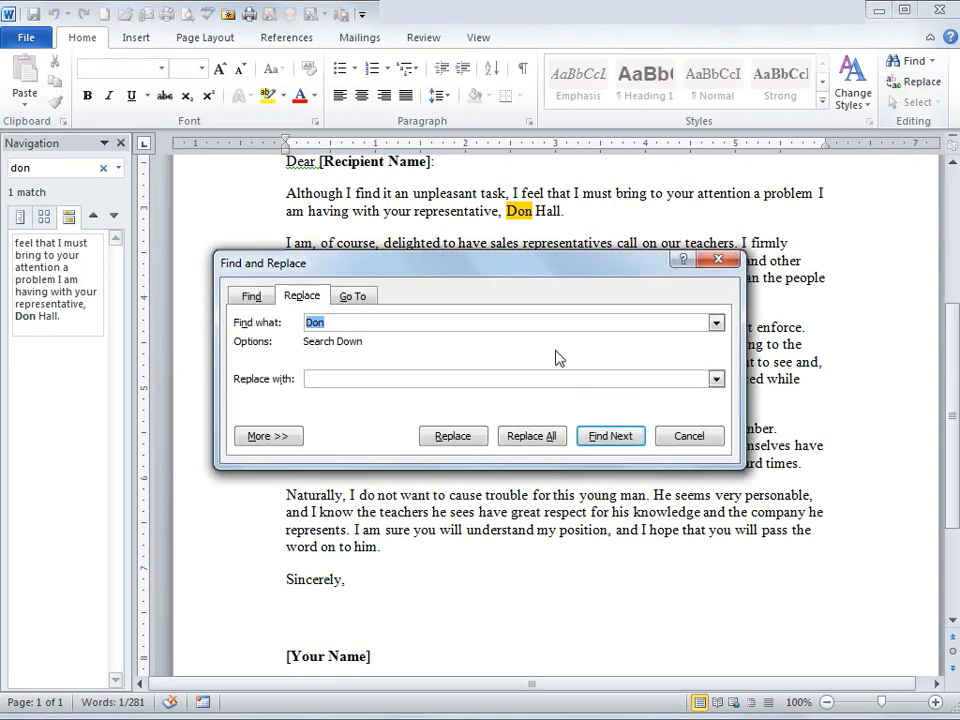
{"action": "left_click", "coordinate": [393, 379]}
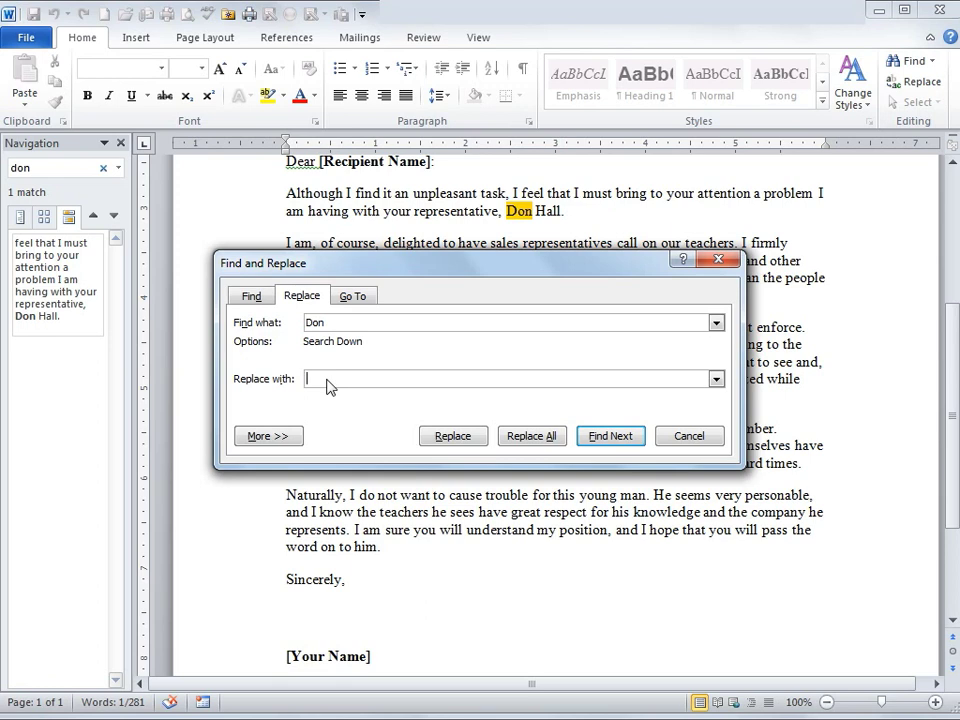
{"action": "type", "text": "Don2"}
{"action": "left_click", "coordinate": [453, 437]}
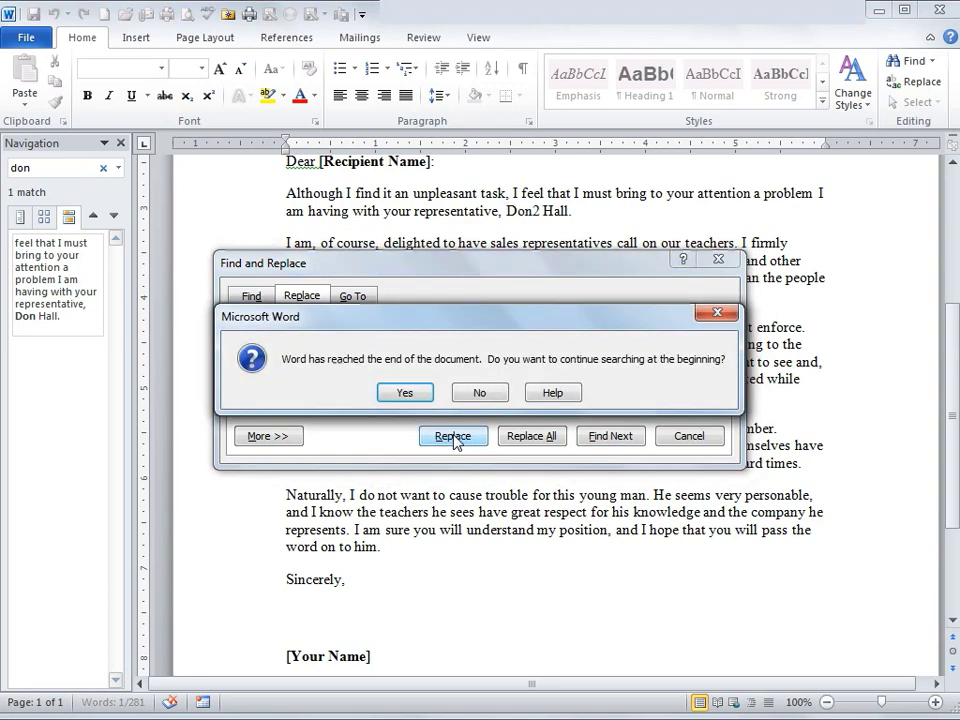
{"action": "left_click", "coordinate": [404, 393]}
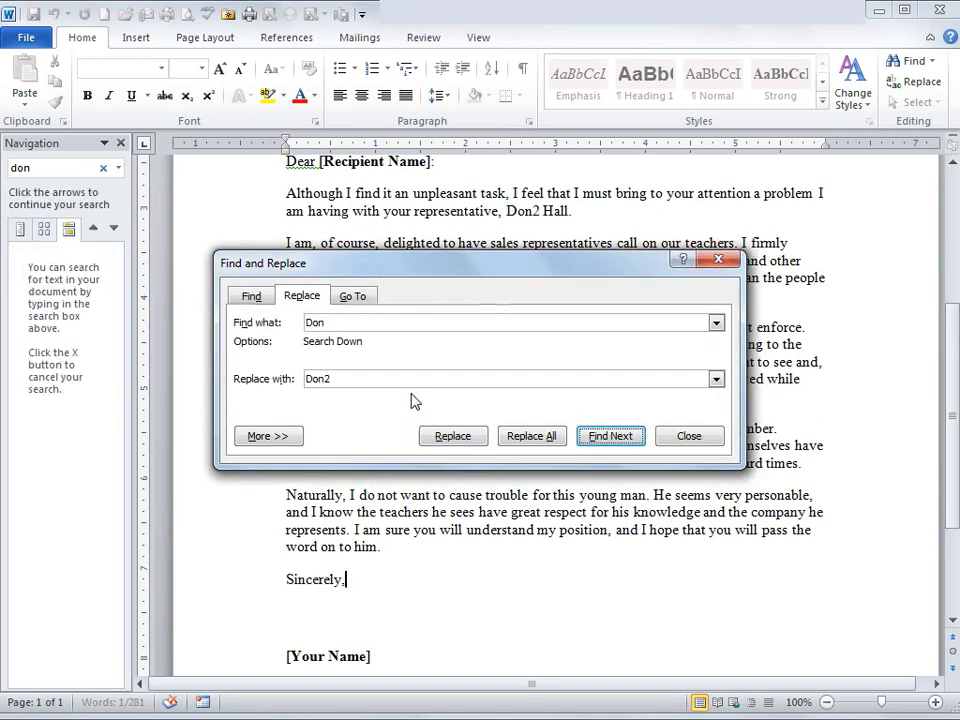
{"action": "left_click", "coordinate": [688, 437]}
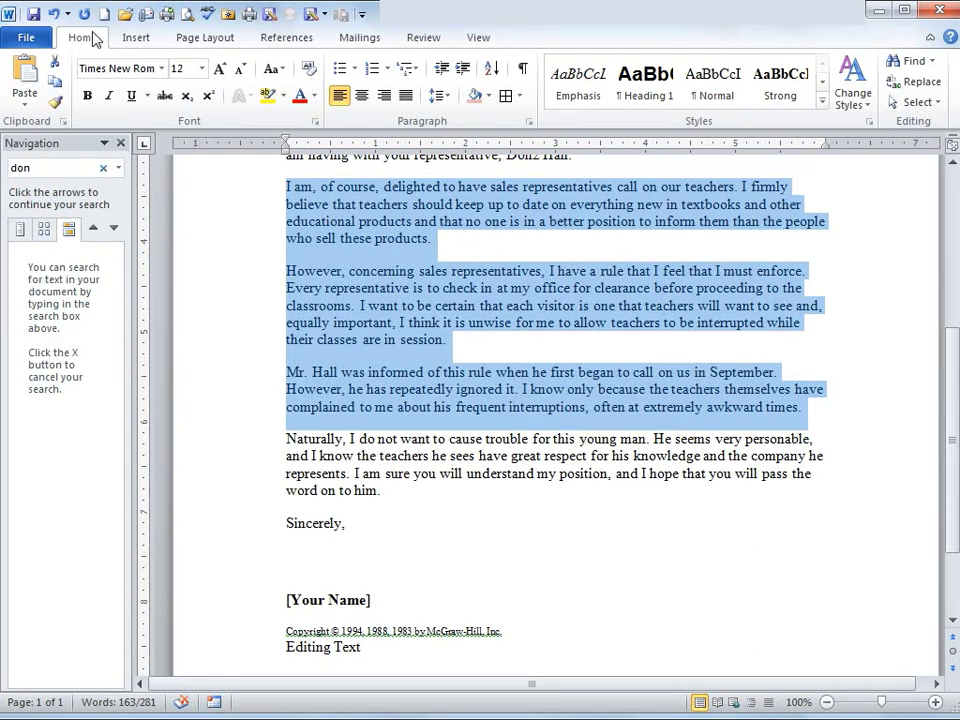
Give the three selected body paragraphs square bullets, adjusting their indents by moving the bullets to the margin and indenting the list one level
{"action": "left_click", "coordinate": [356, 78]}
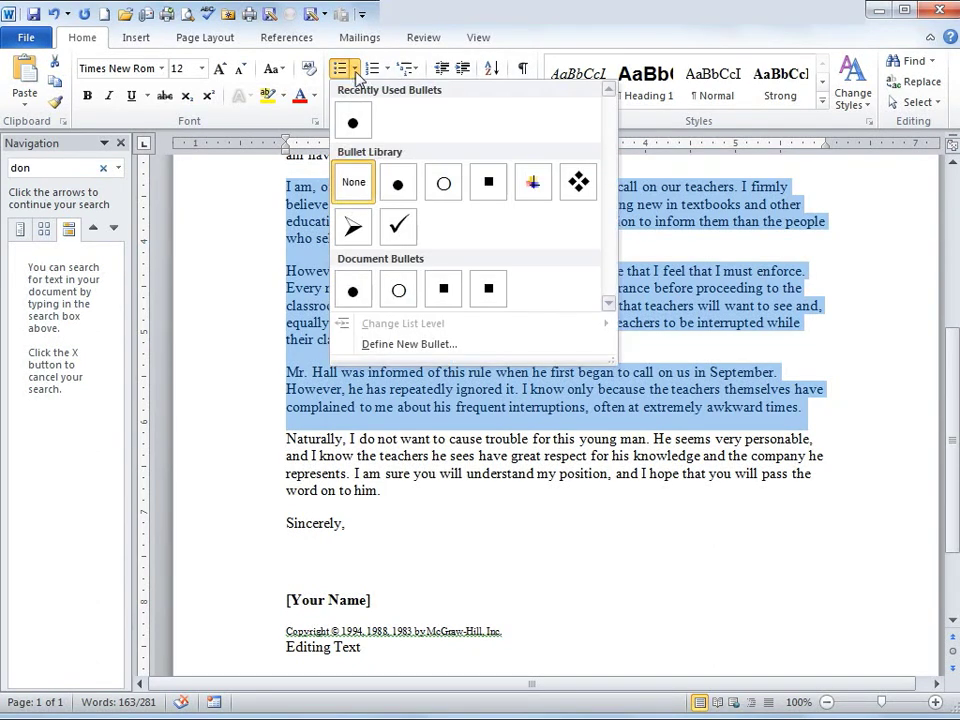
{"action": "left_click", "coordinate": [489, 183]}
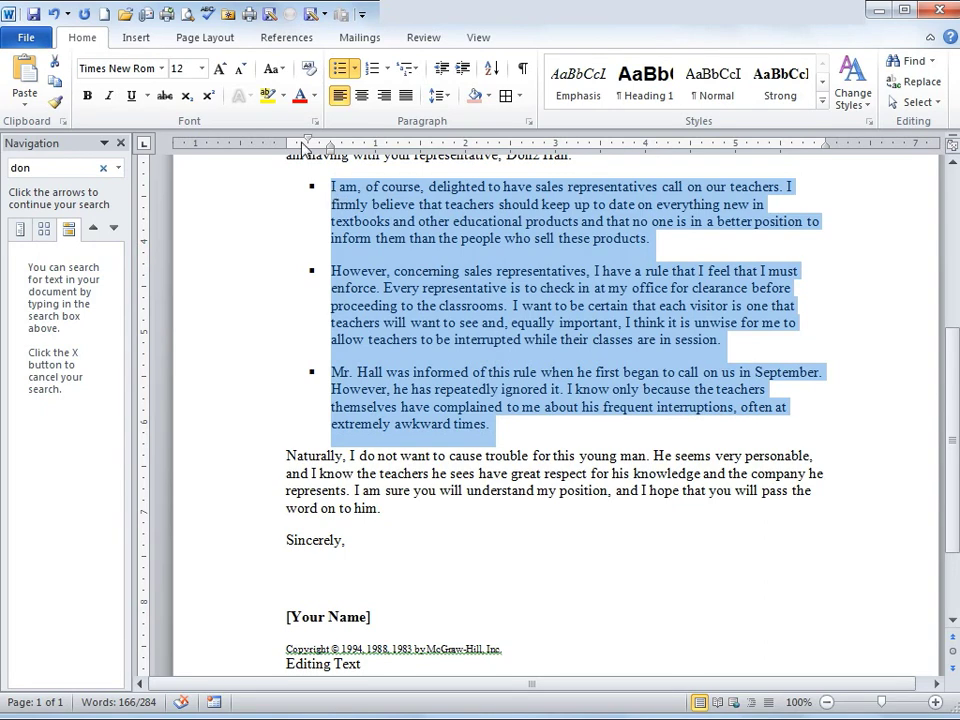
{"action": "left_click_drag", "start_coordinate": [309, 135], "coordinate": [287, 147]}
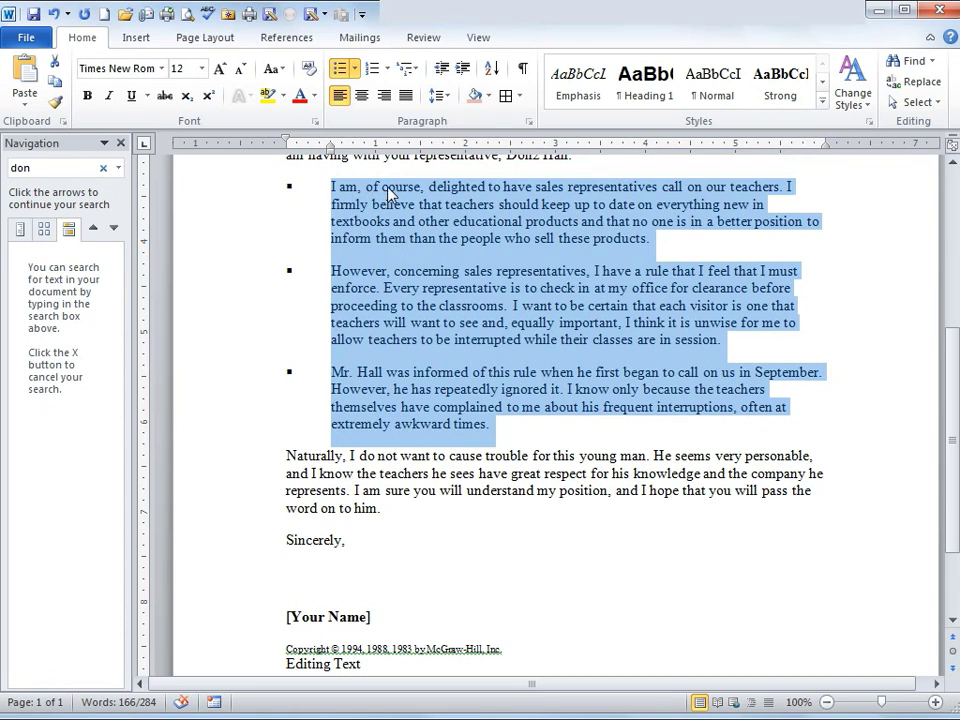
{"action": "left_click", "coordinate": [464, 70]}
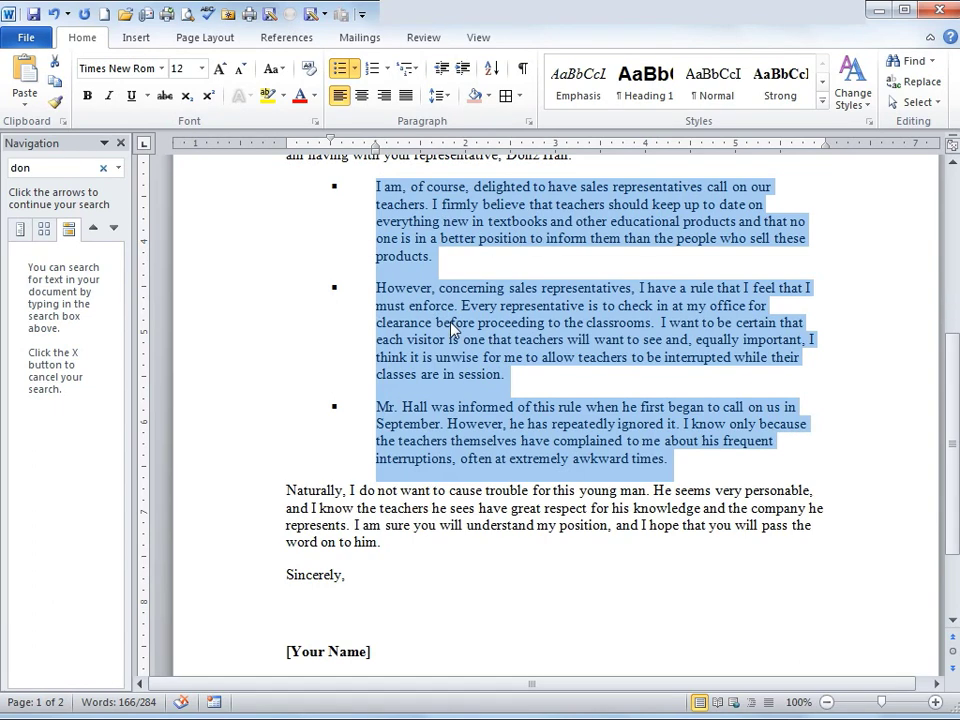
Convert the three body paragraphs to a numbered list in the 1., 1.1., 1.1.1. multilevel style
{"action": "left_click", "coordinate": [376, 69]}
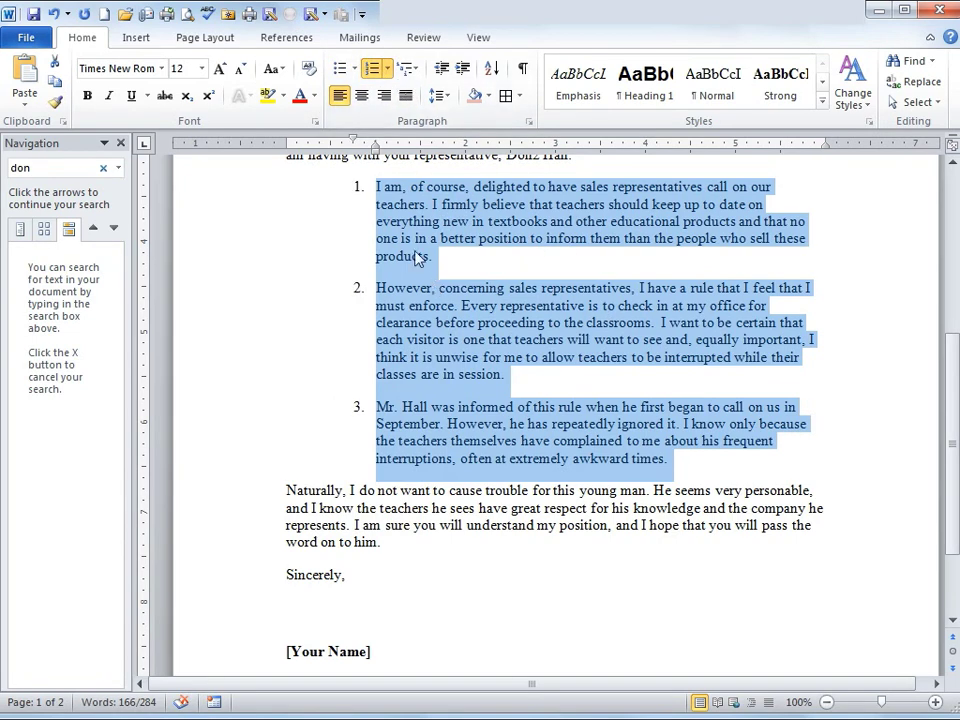
{"action": "left_click", "coordinate": [405, 76]}
{"action": "mouse_move", "coordinate": [522, 245]}
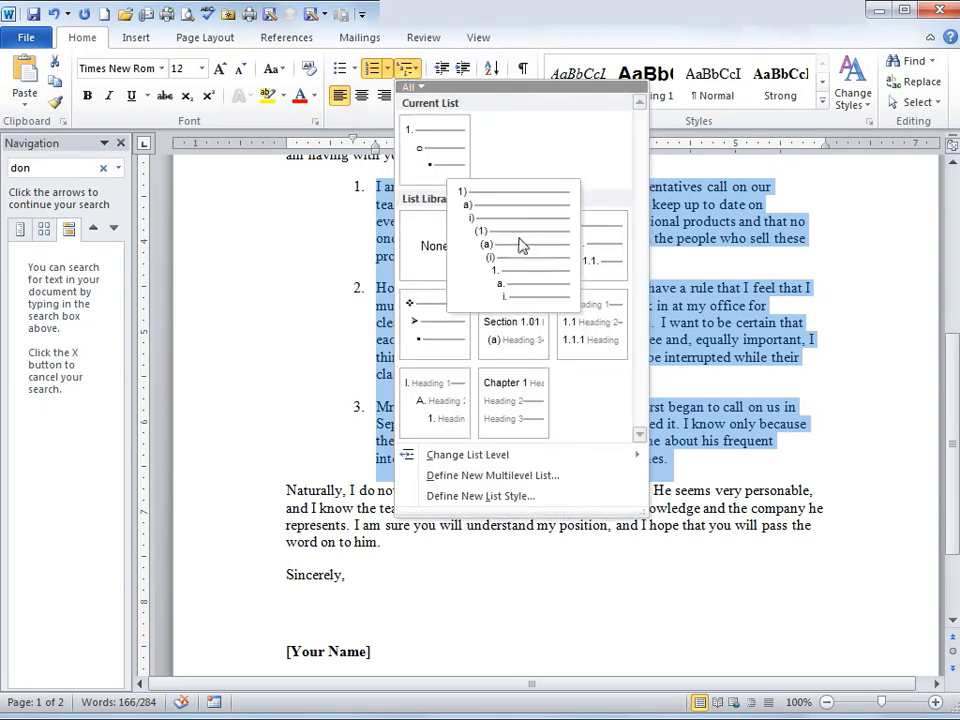
{"action": "left_click", "coordinate": [600, 245]}
{"action": "left_click", "coordinate": [533, 240]}
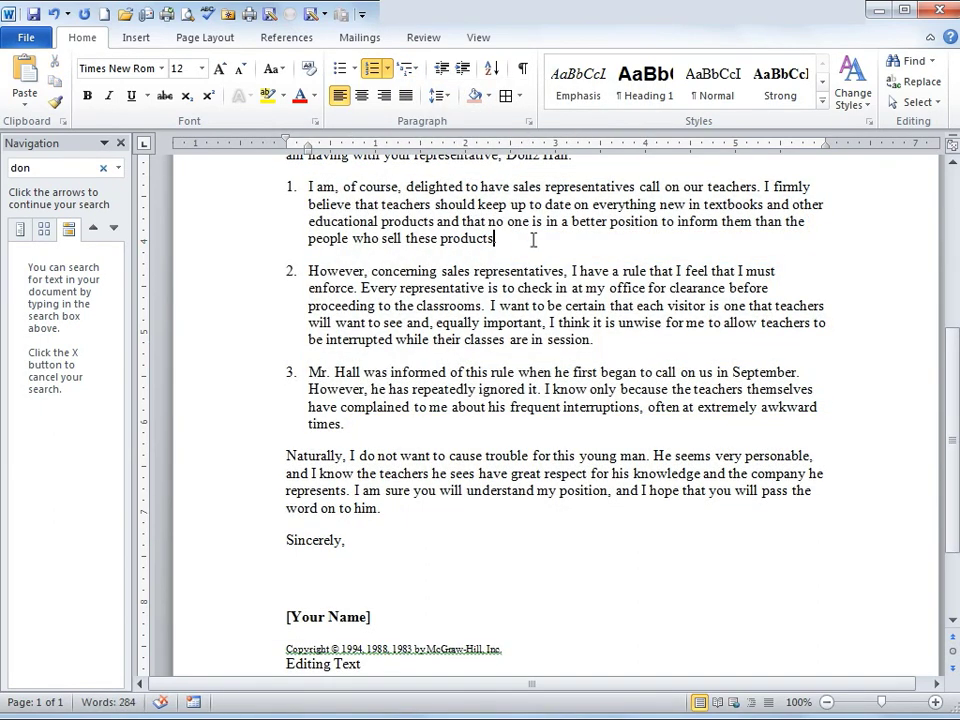
Demote the "However, concerning sales representatives" paragraph to sublevel 1.1. and reapply the 1., 1.1., 1.1.1. multilevel list style
{"action": "key", "text": "Right"}
{"action": "key", "text": "Tab"}
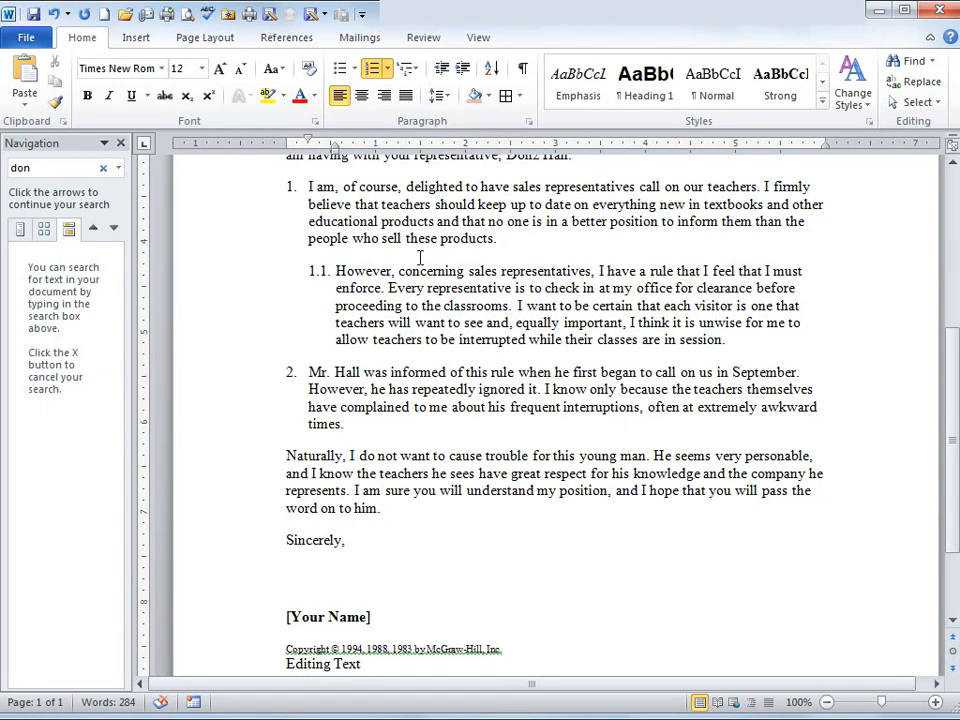
{"action": "left_click", "coordinate": [408, 68]}
{"action": "mouse_move", "coordinate": [575, 238]}
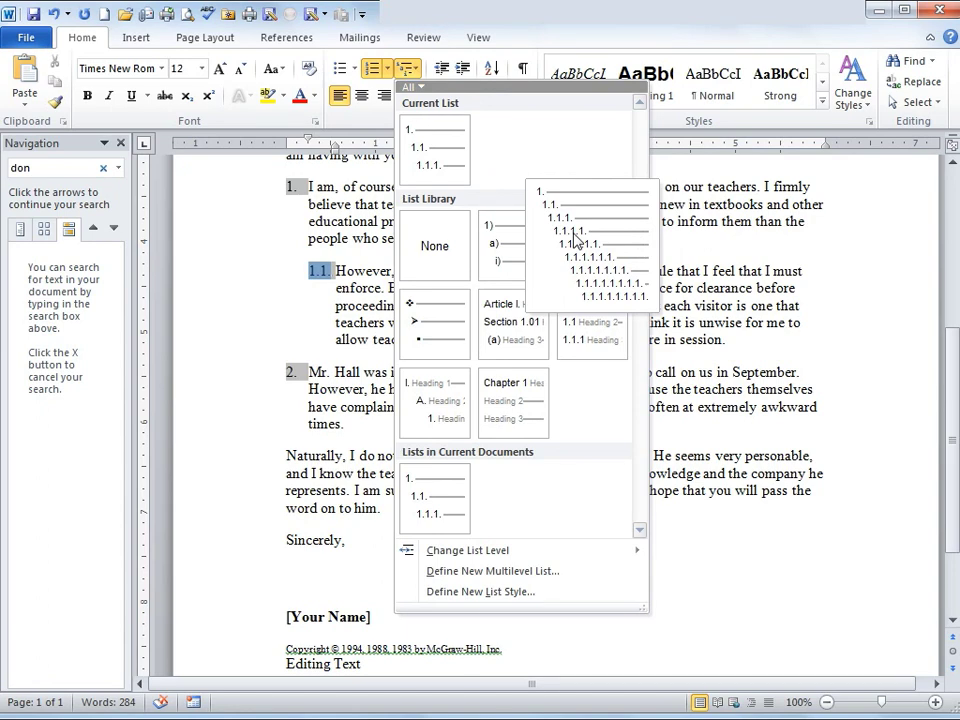
{"action": "left_click", "coordinate": [575, 238]}
Shade the three numbered list paragraphs light green and surround them with box borders
{"action": "left_click_drag", "start_coordinate": [317, 428], "coordinate": [256, 200]}
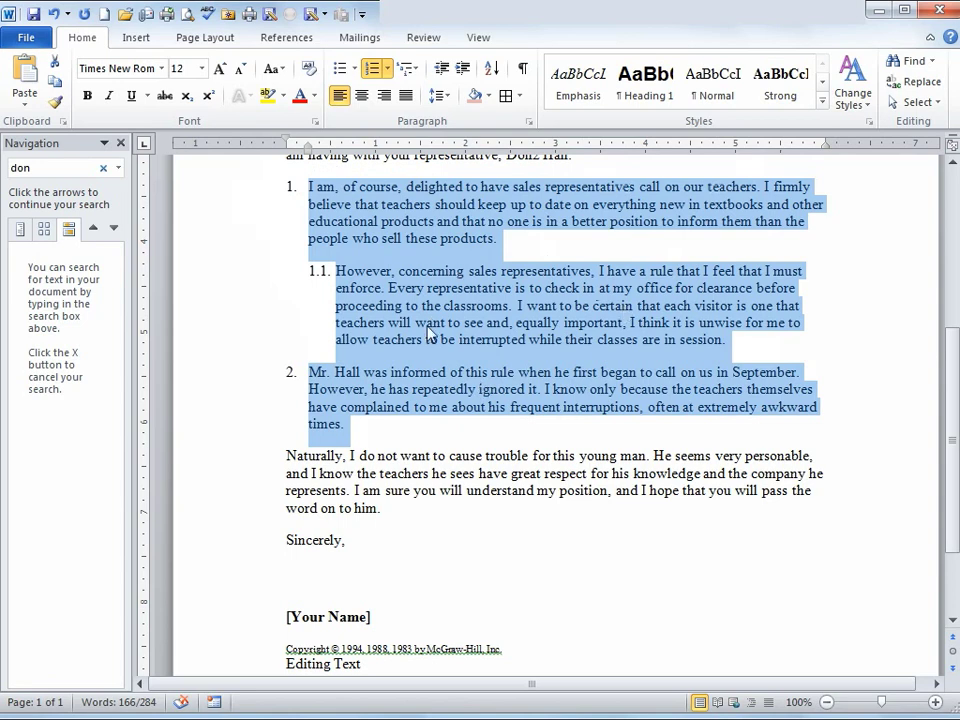
{"action": "left_click", "coordinate": [488, 96]}
{"action": "left_click", "coordinate": [568, 163]}
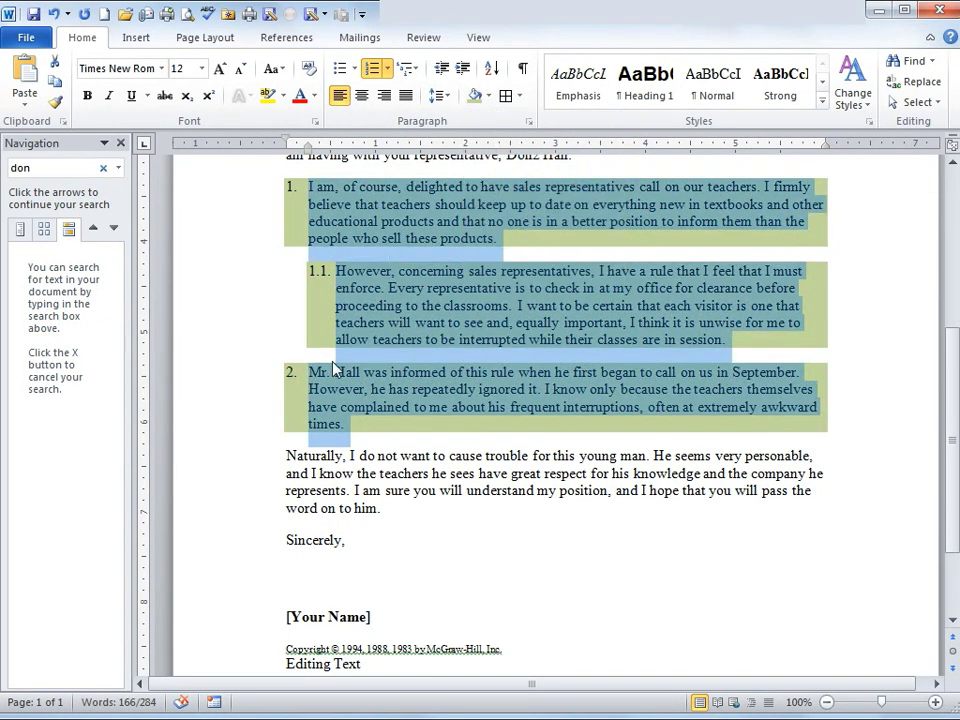
{"action": "left_click", "coordinate": [520, 96]}
{"action": "left_click", "coordinate": [560, 245]}
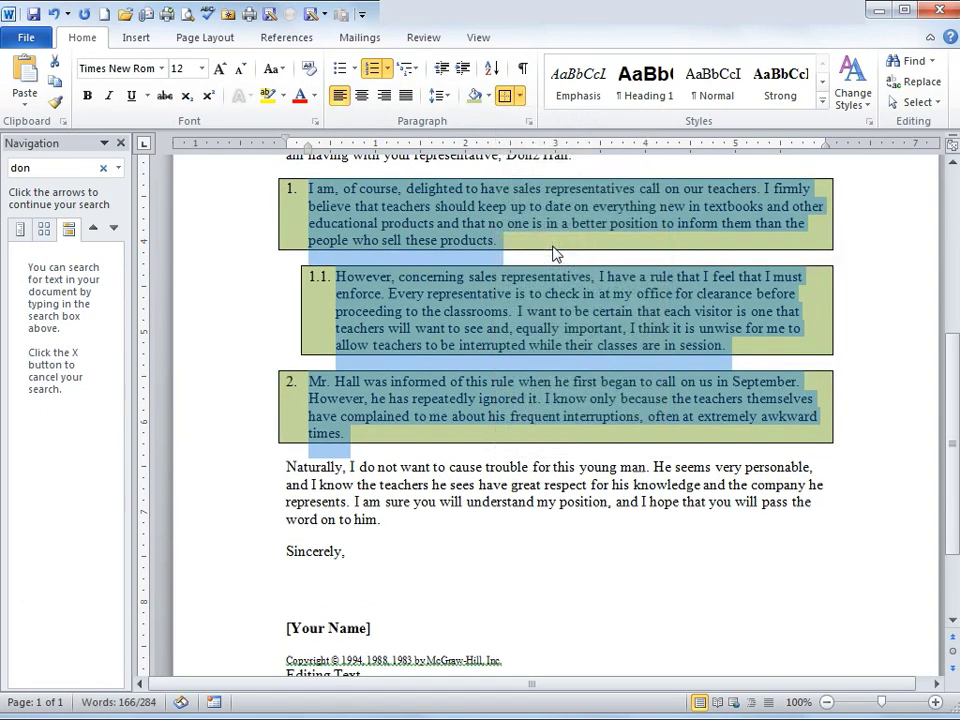
{"action": "left_click", "coordinate": [437, 521]}
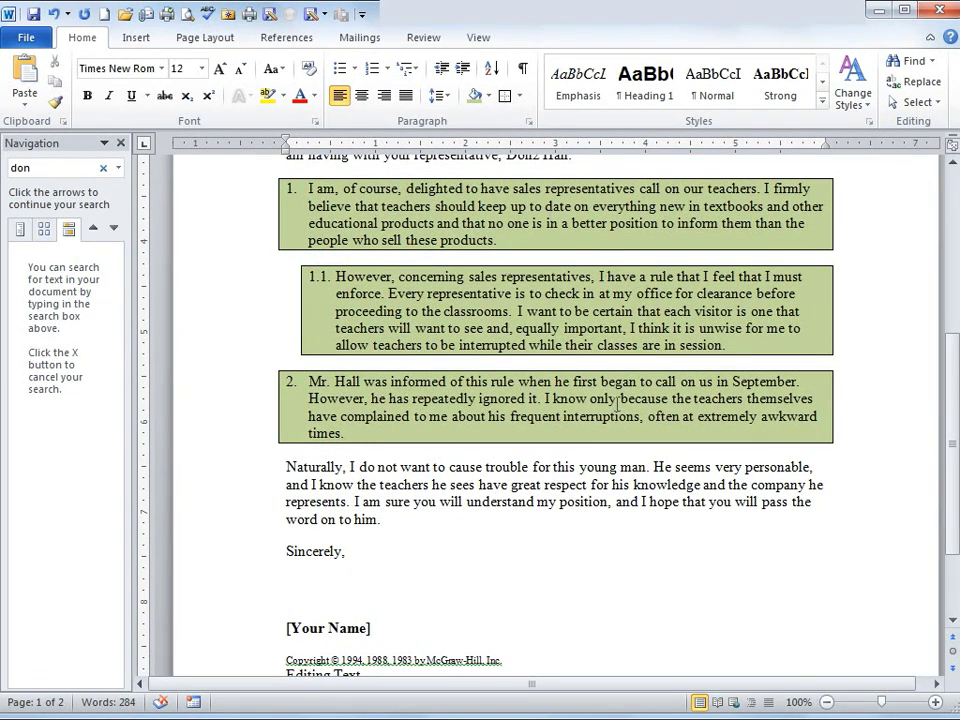
Highlight the text from "I want to be certain that each visitor" through "equally important," in yellow
{"action": "left_click_drag", "start_coordinate": [517, 311], "coordinate": [628, 328]}
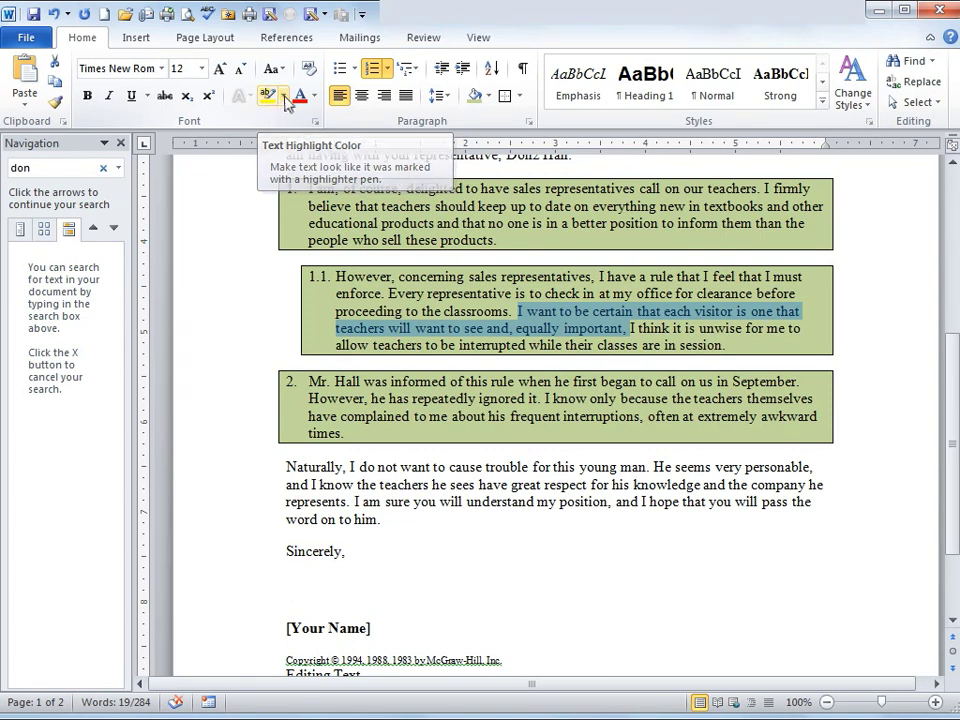
{"action": "left_click", "coordinate": [285, 96]}
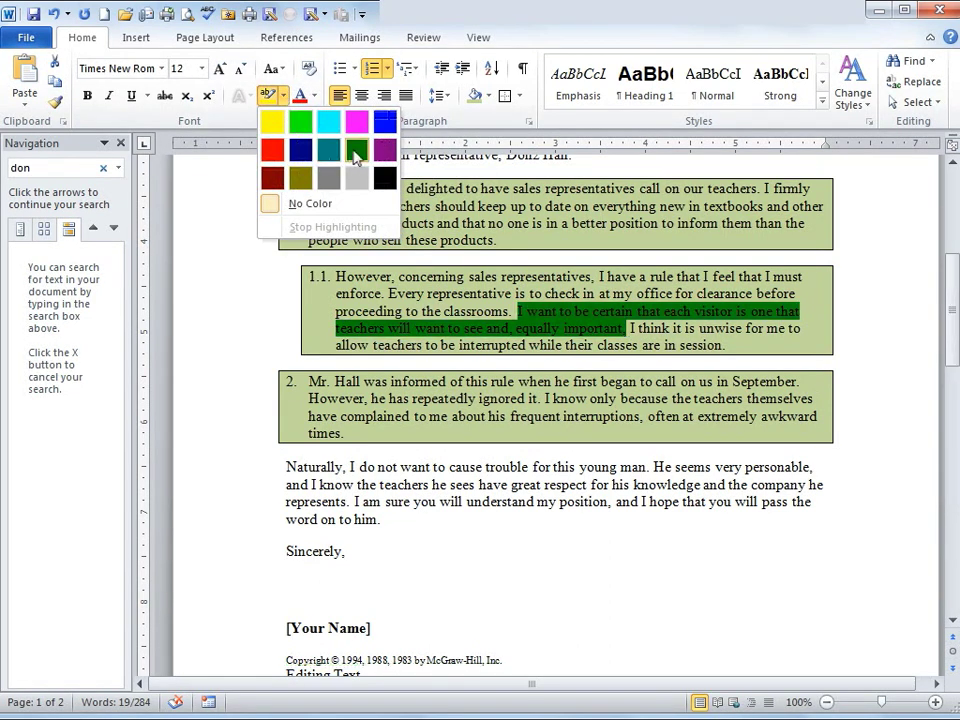
{"action": "left_click", "coordinate": [272, 122]}
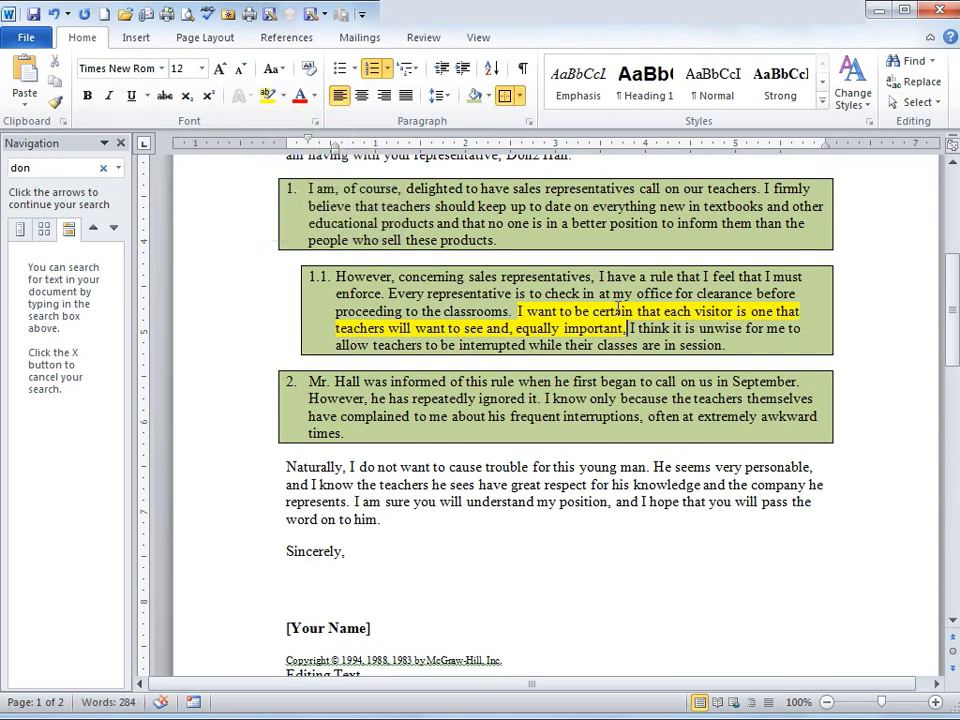
{"action": "left_click", "coordinate": [688, 197]}
Justify the "Naturally, I do not want to cause trouble" paragraph and apply the Intense Emphasis style to it
{"action": "left_click_drag", "start_coordinate": [388, 523], "coordinate": [286, 466]}
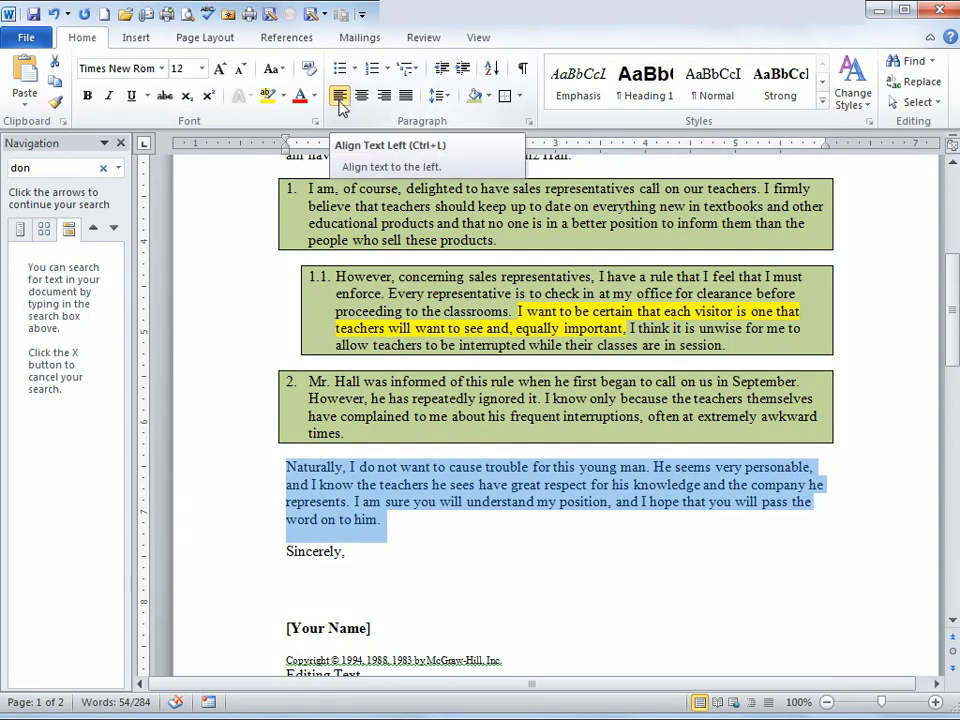
{"action": "left_click", "coordinate": [407, 97]}
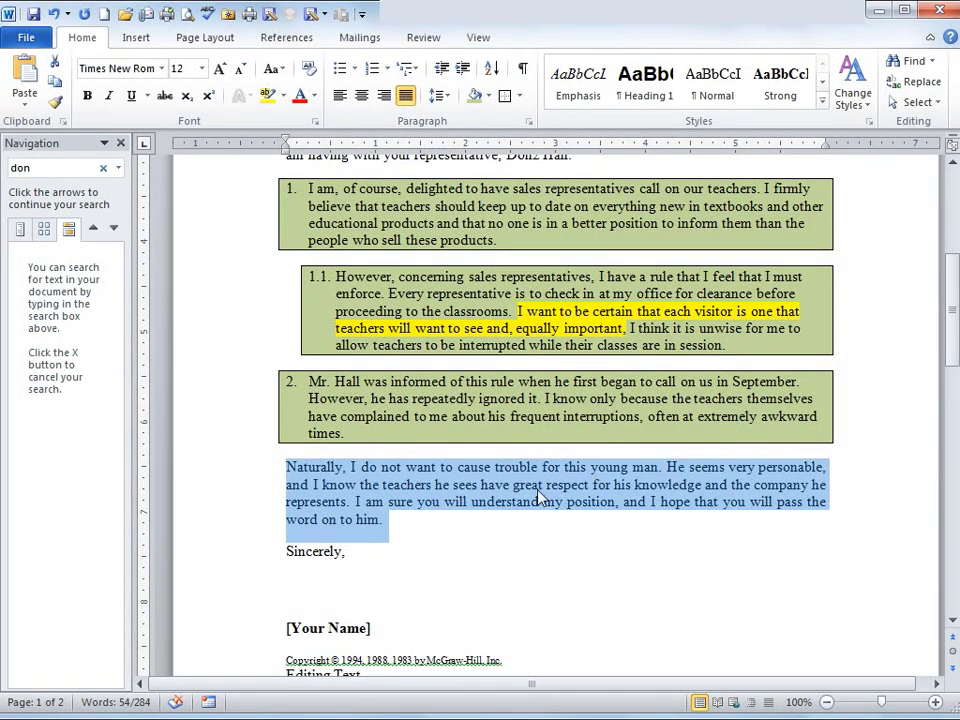
{"action": "left_click", "coordinate": [385, 97]}
{"action": "left_click", "coordinate": [405, 97]}
{"action": "left_click", "coordinate": [822, 100]}
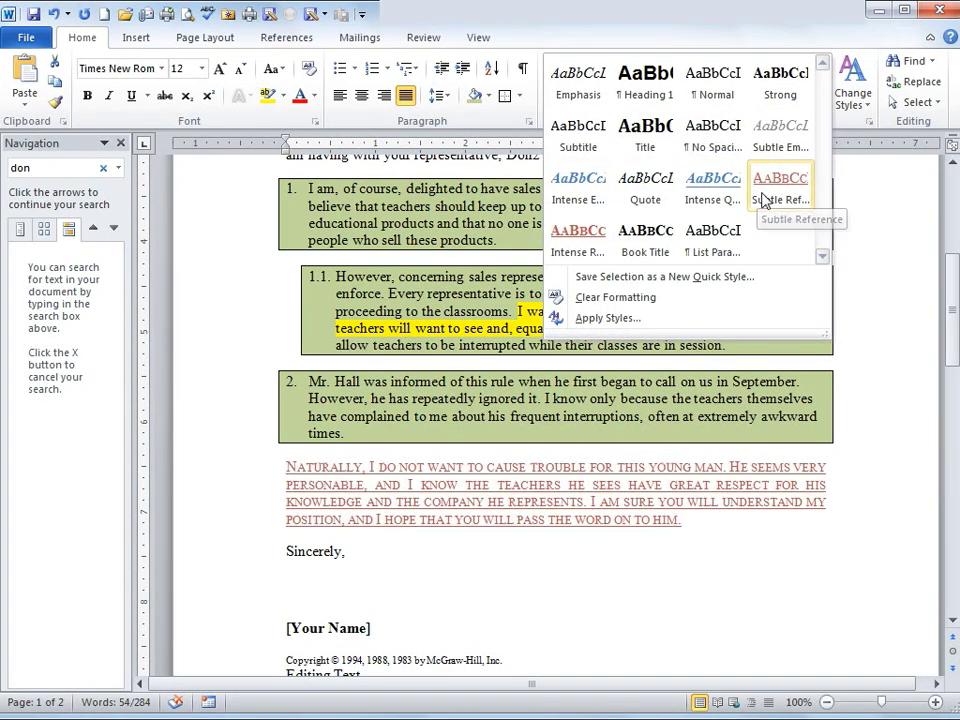
{"action": "left_click", "coordinate": [578, 186]}
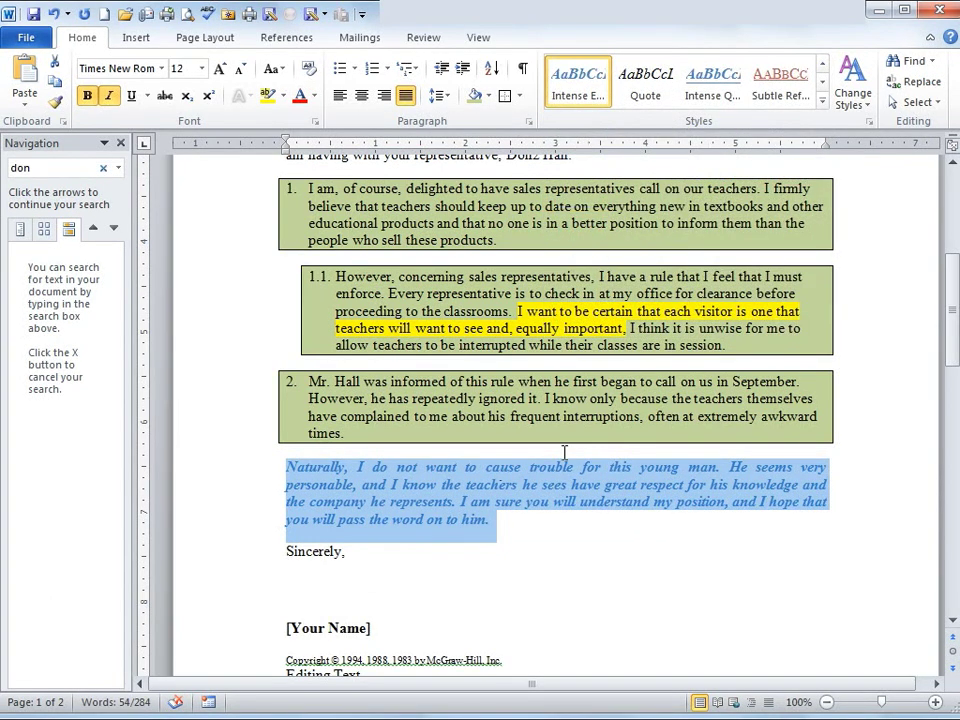
Copy the three shaded list paragraphs to a new page above "Sincerely," and keep only the text of the pasted copy
{"action": "left_click", "coordinate": [359, 430]}
{"action": "left_click_drag", "start_coordinate": [359, 434], "coordinate": [251, 199]}
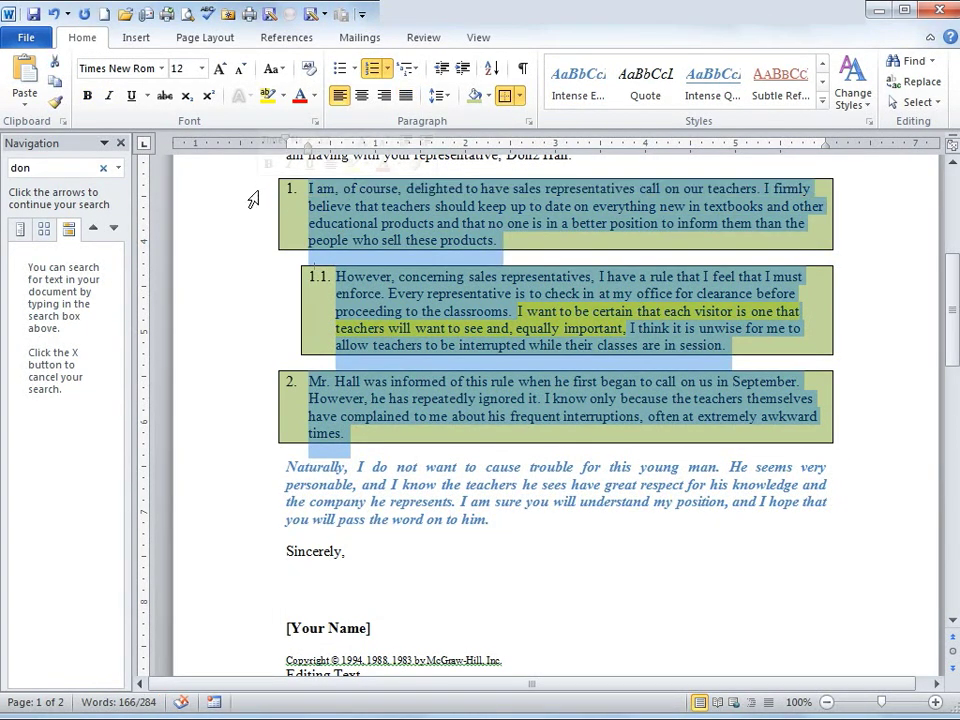
{"action": "key", "text": "ctrl+x"}
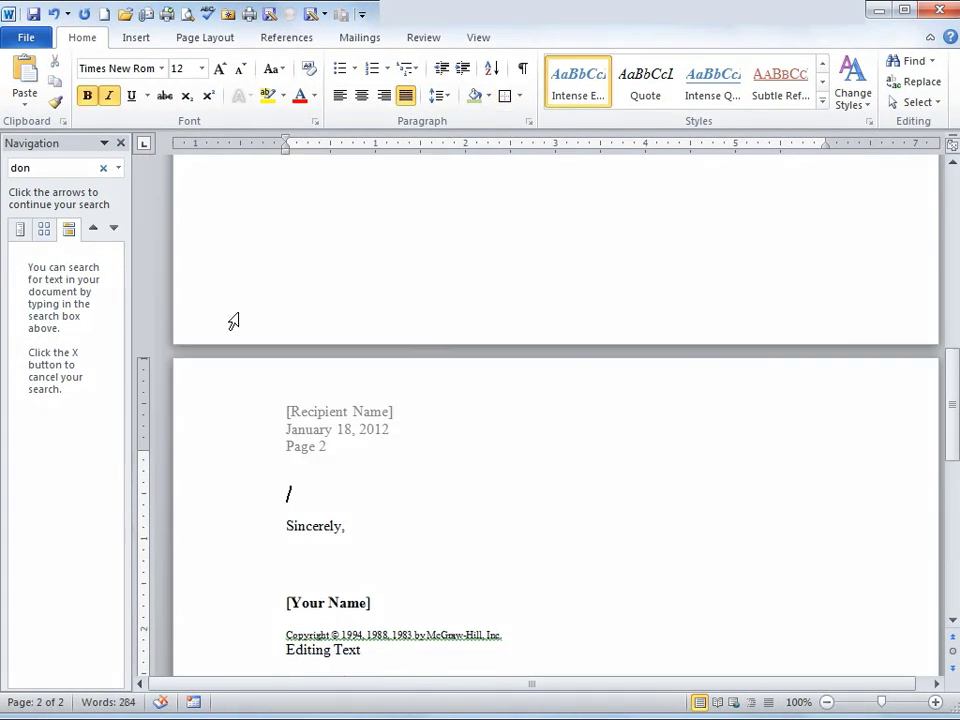
{"action": "left_click", "coordinate": [24, 88]}
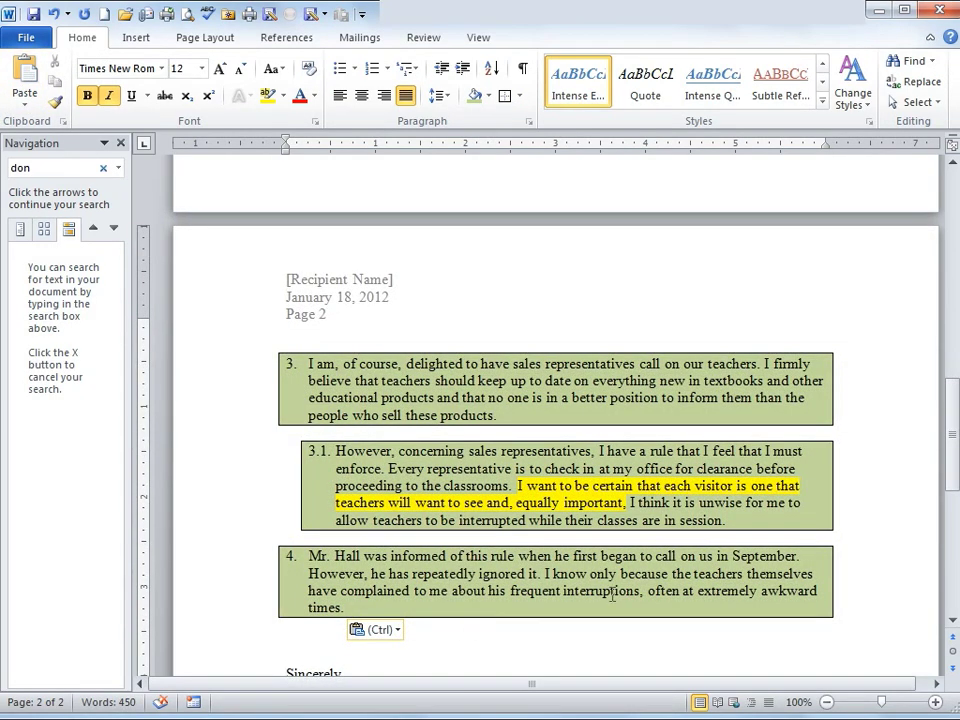
{"action": "left_click", "coordinate": [399, 632]}
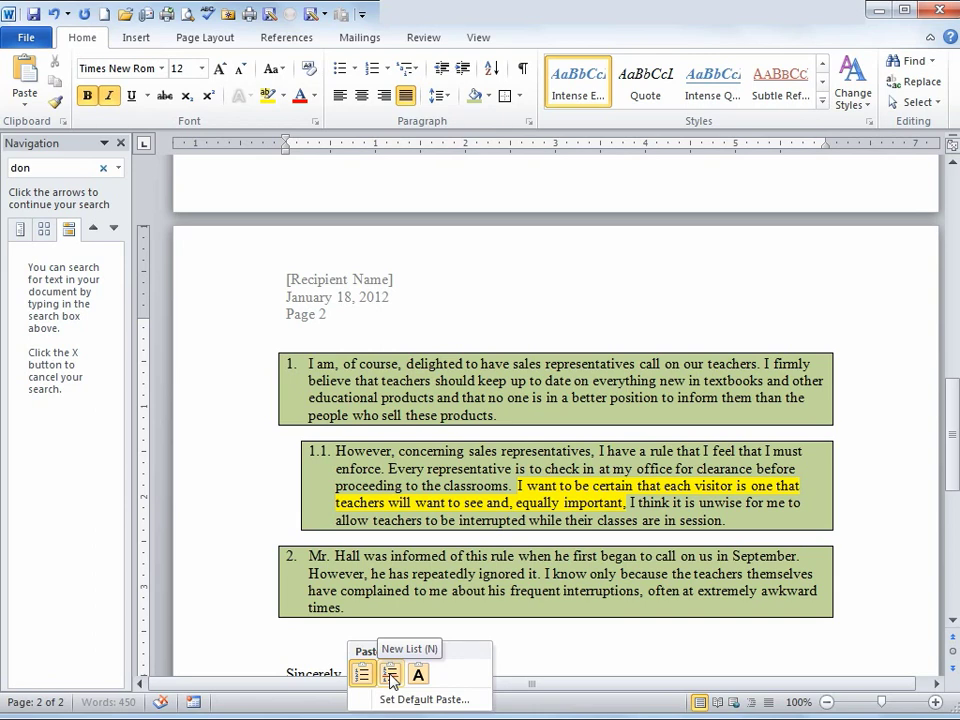
{"action": "left_click", "coordinate": [418, 675]}
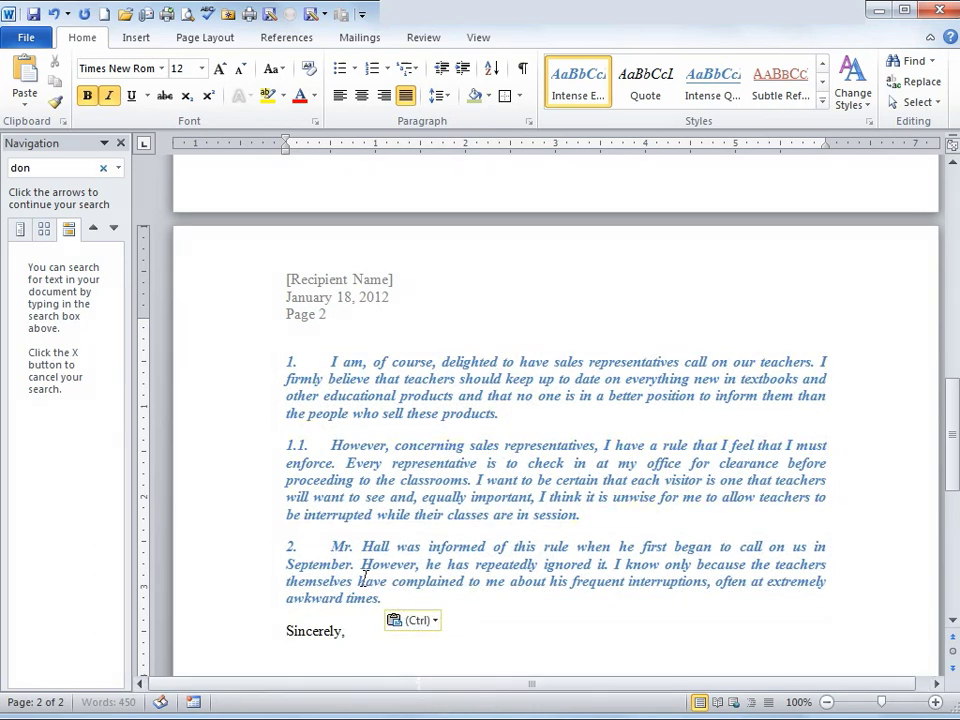
Apply the Emphasis style to the three pasted paragraphs on page 2, and clear all their formatting
{"action": "left_click_drag", "start_coordinate": [383, 594], "coordinate": [251, 373]}
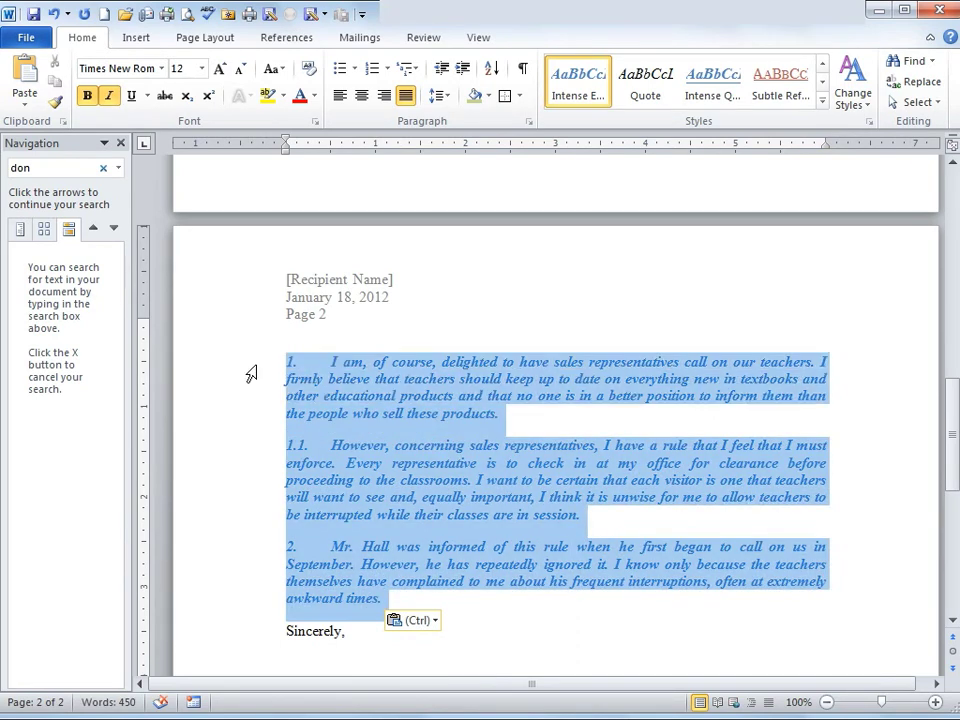
{"action": "left_click", "coordinate": [822, 101]}
{"action": "left_click", "coordinate": [577, 90]}
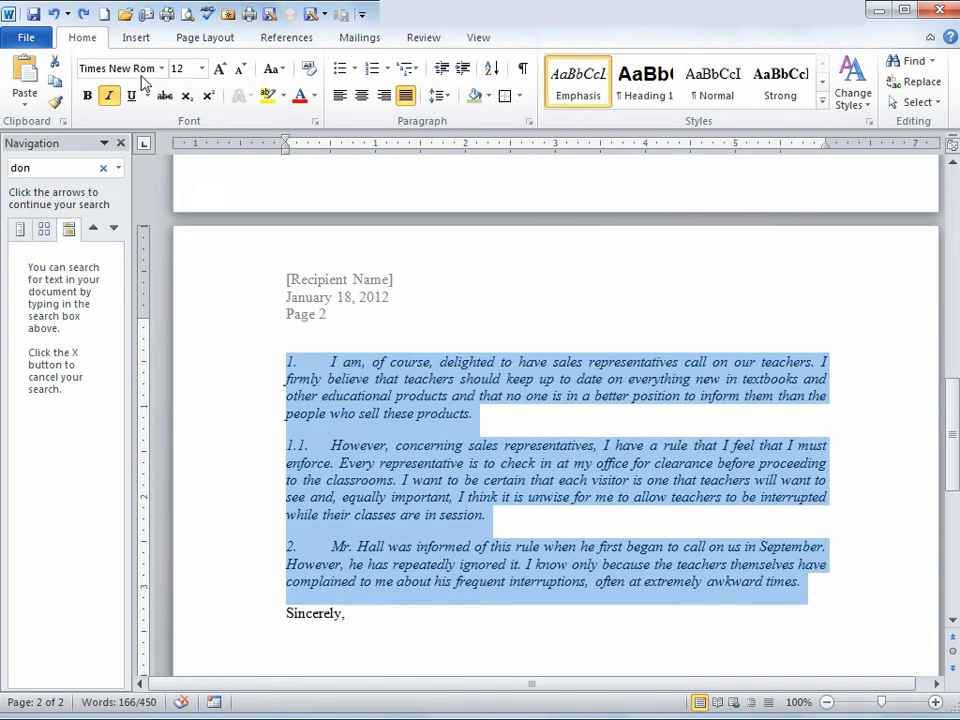
{"action": "left_click", "coordinate": [310, 80]}
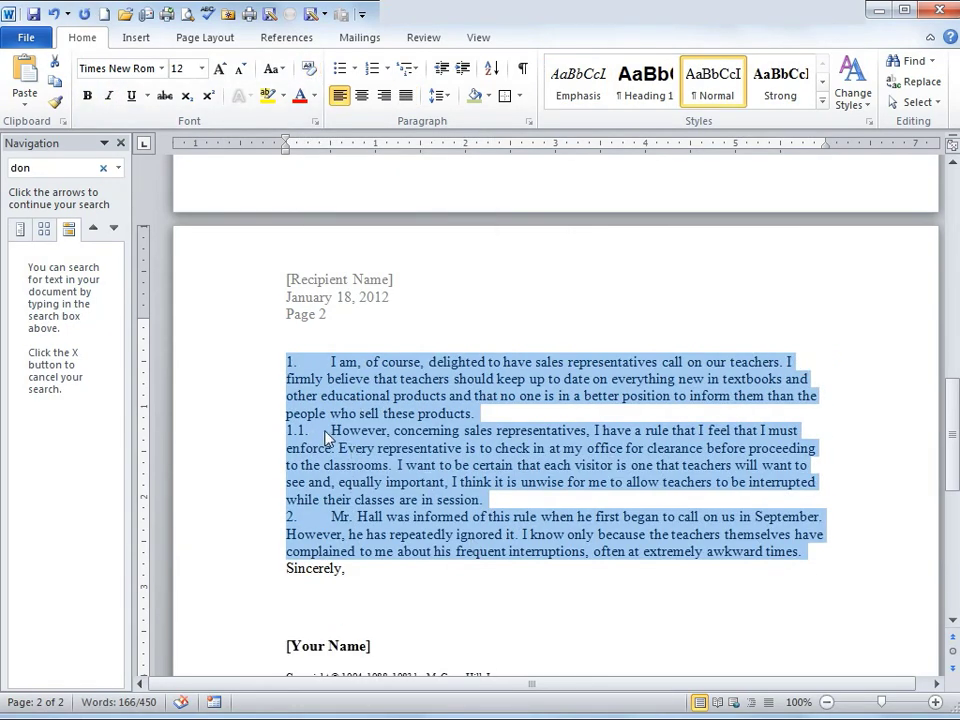
Remove the "1.1." number from the pasted "However, concerning sales representatives" paragraph and insert a blank line above it
{"action": "left_click", "coordinate": [372, 433]}
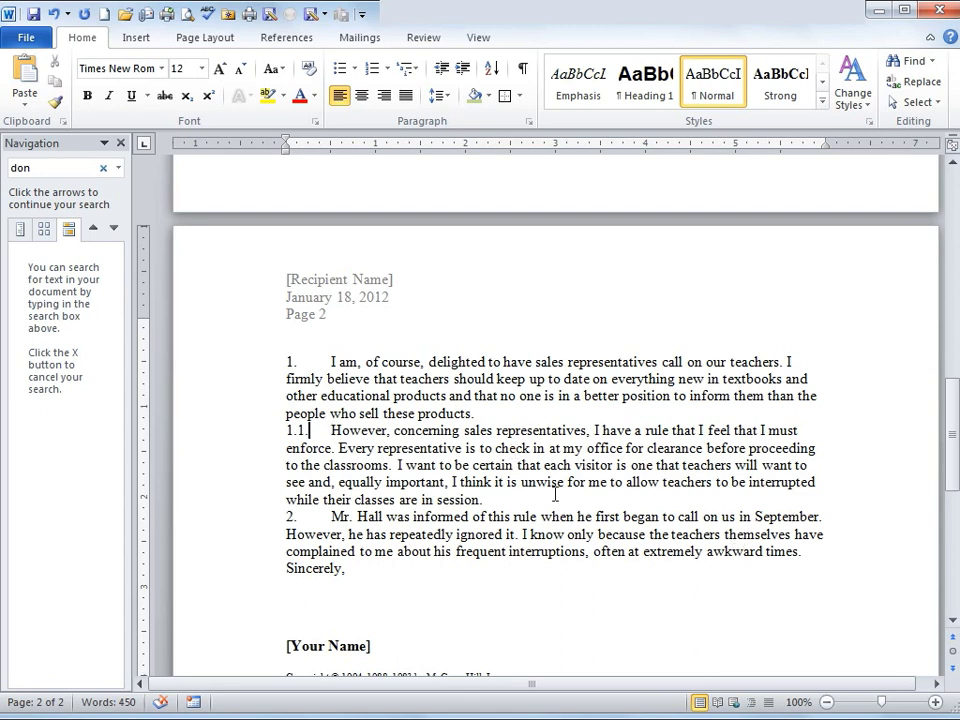
{"action": "key", "text": "BackSpace"}
{"action": "key", "text": "BackSpace"}
{"action": "key", "text": "Return"}
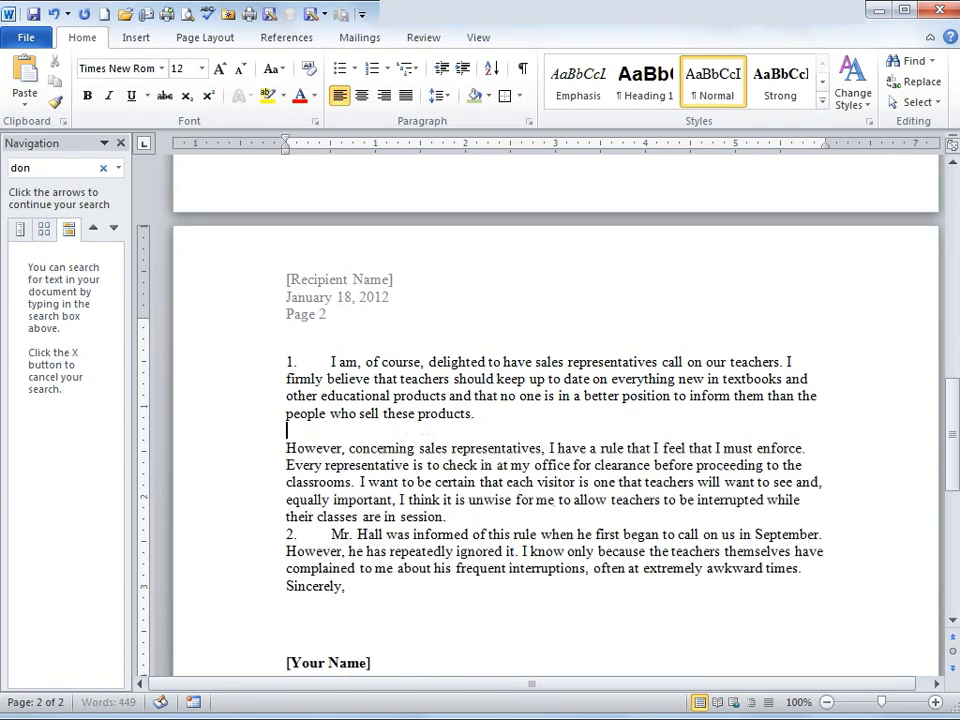
Remove the "1." number and its indent from the pasted "I am, of course, delighted" paragraph on page 2
{"action": "key", "text": "Up"}
{"action": "key", "text": "Up"}
{"action": "key", "text": "Up"}
{"action": "key", "text": "Up"}
{"action": "key", "text": "BackSpace"}
{"action": "key", "text": "BackSpace"}
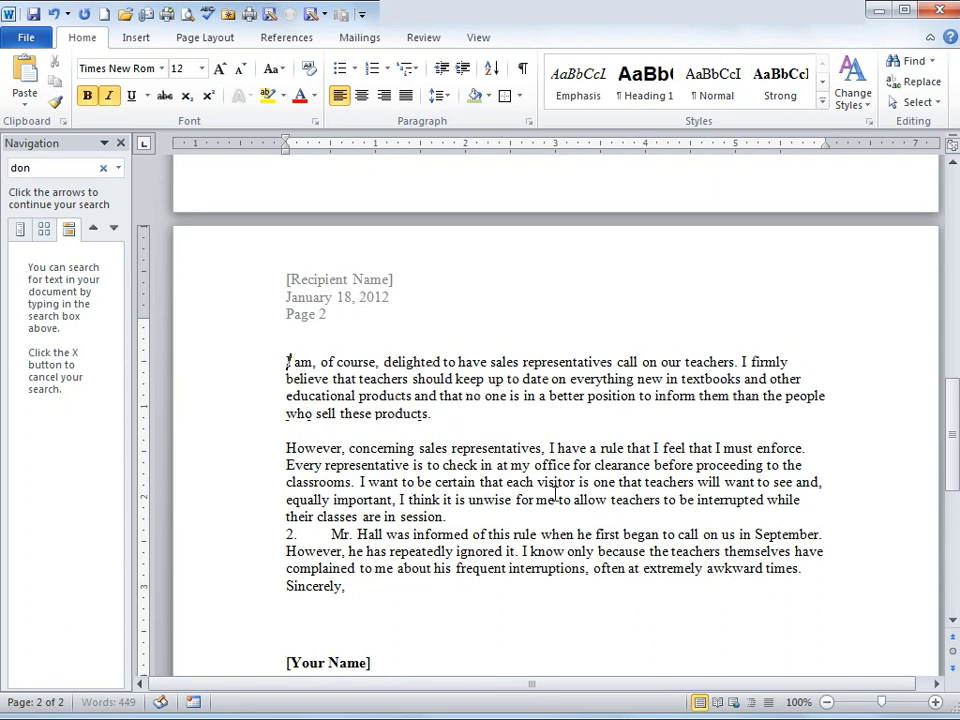
Toggle the case of the pasted "However, concerning sales representatives" paragraph on page 2 and undo the change
{"action": "triple_click", "coordinate": [561, 463]}
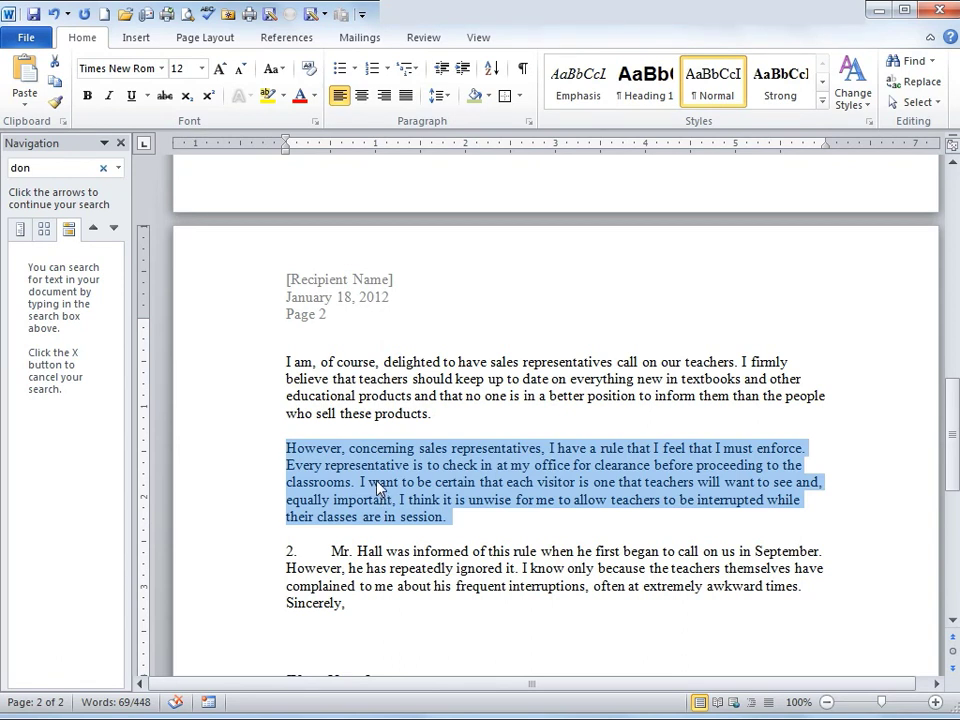
{"action": "left_click", "coordinate": [283, 70]}
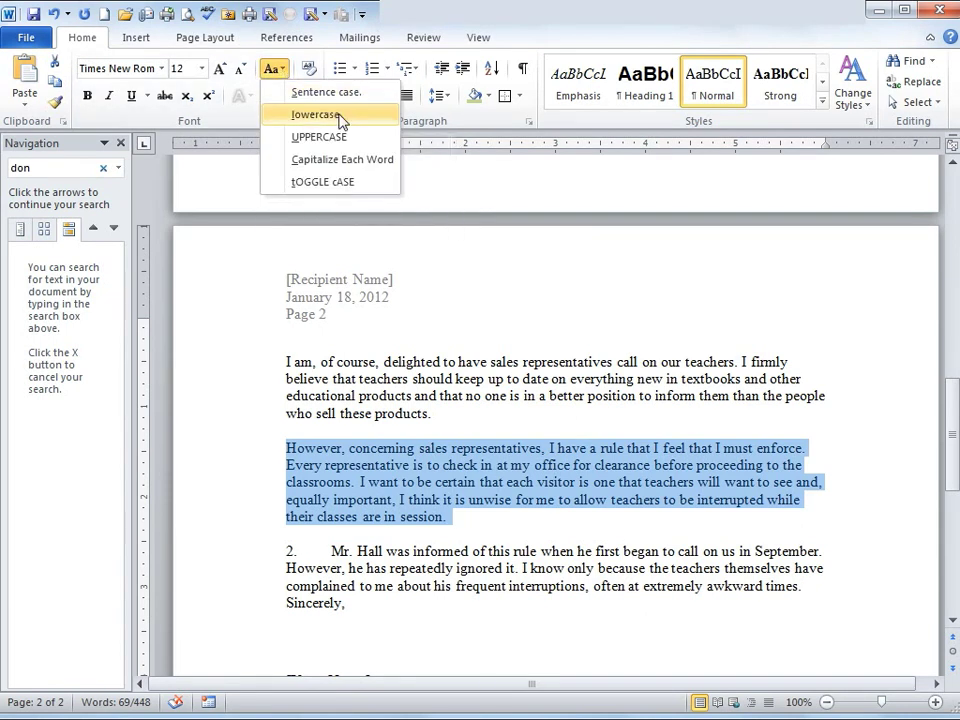
{"action": "left_click", "coordinate": [357, 186]}
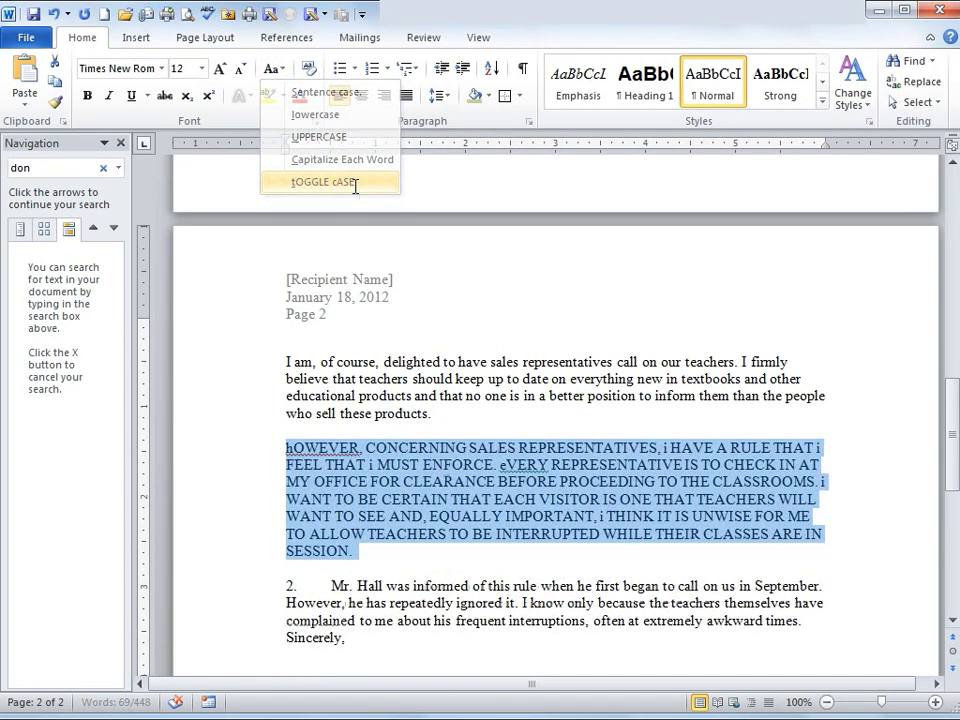
{"action": "key", "text": "ctrl+z"}
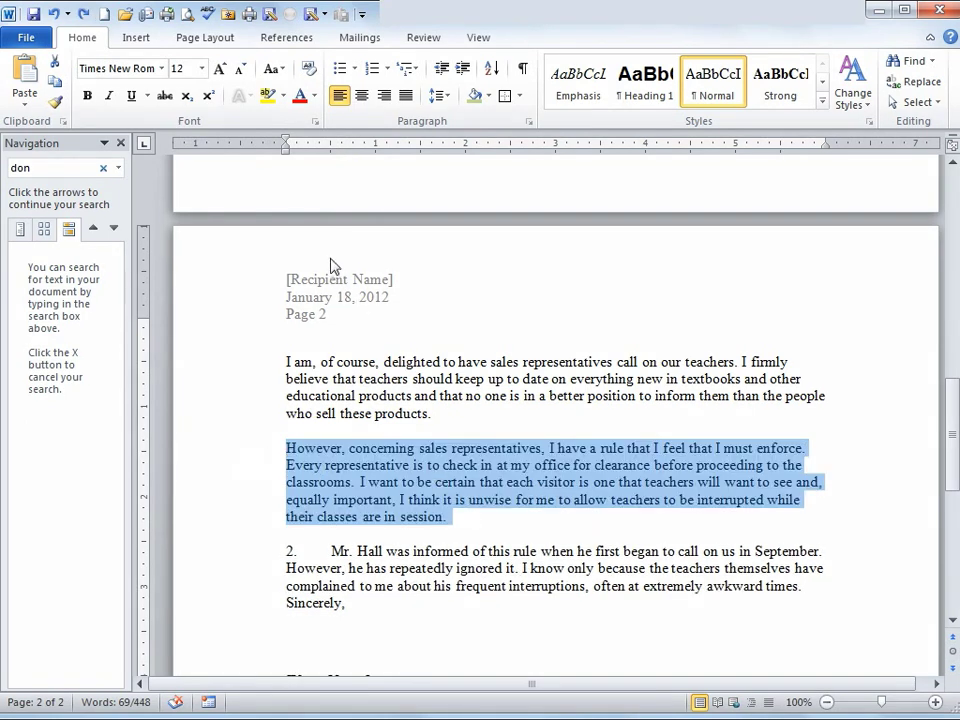
Format "sales representatives" as subscript and "concerning" as superscript in the pasted "However" paragraph on page 2
{"action": "left_click_drag", "start_coordinate": [419, 448], "coordinate": [541, 448]}
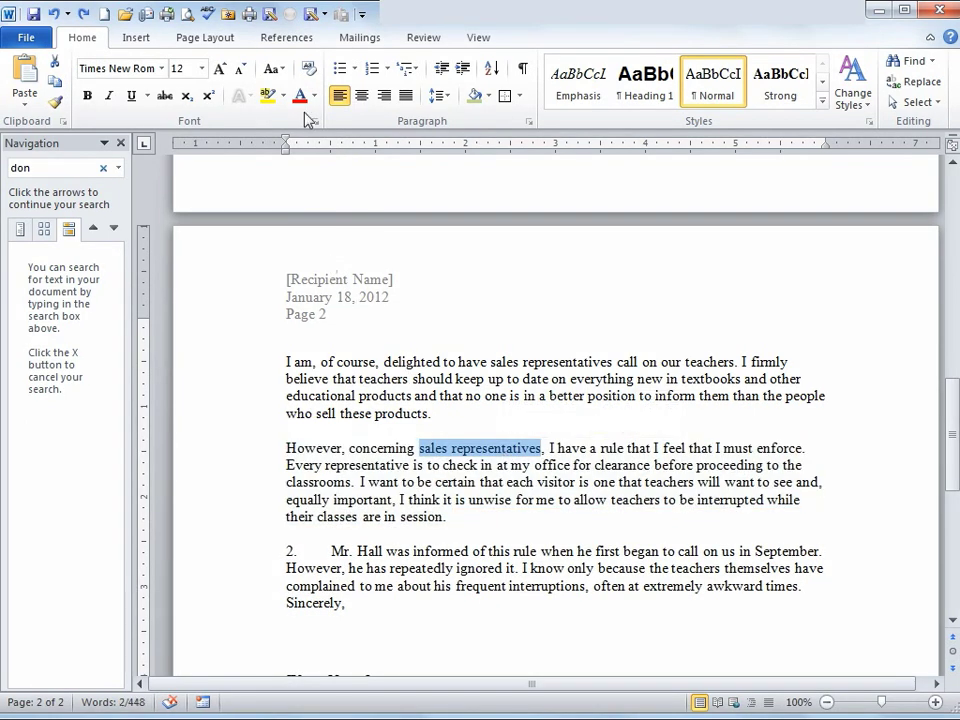
{"action": "left_click", "coordinate": [187, 97]}
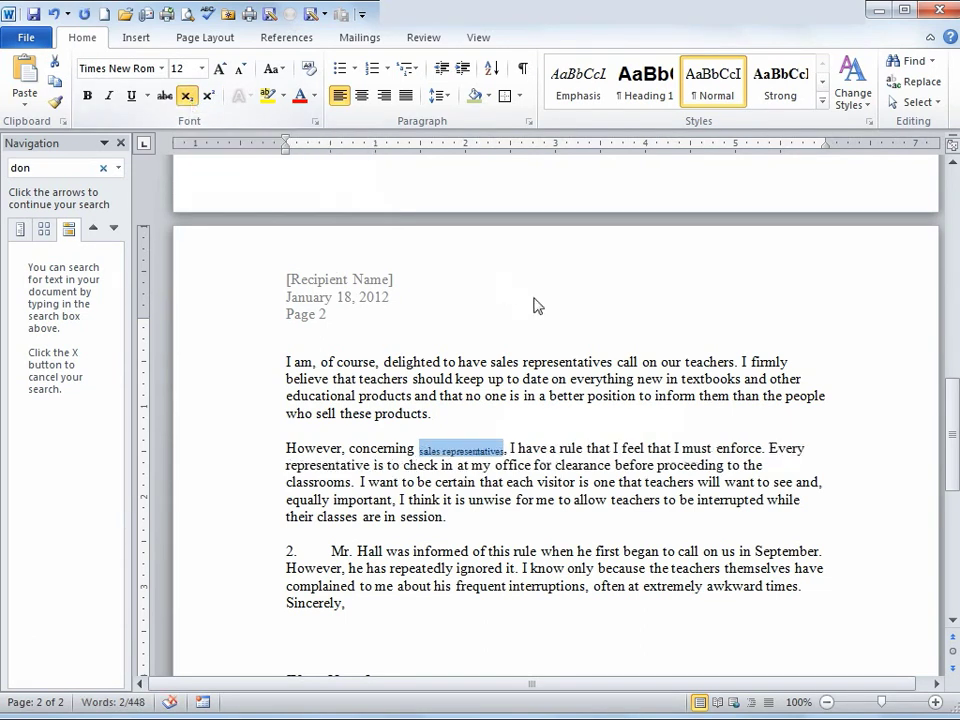
{"action": "left_click_drag", "start_coordinate": [416, 449], "coordinate": [348, 449]}
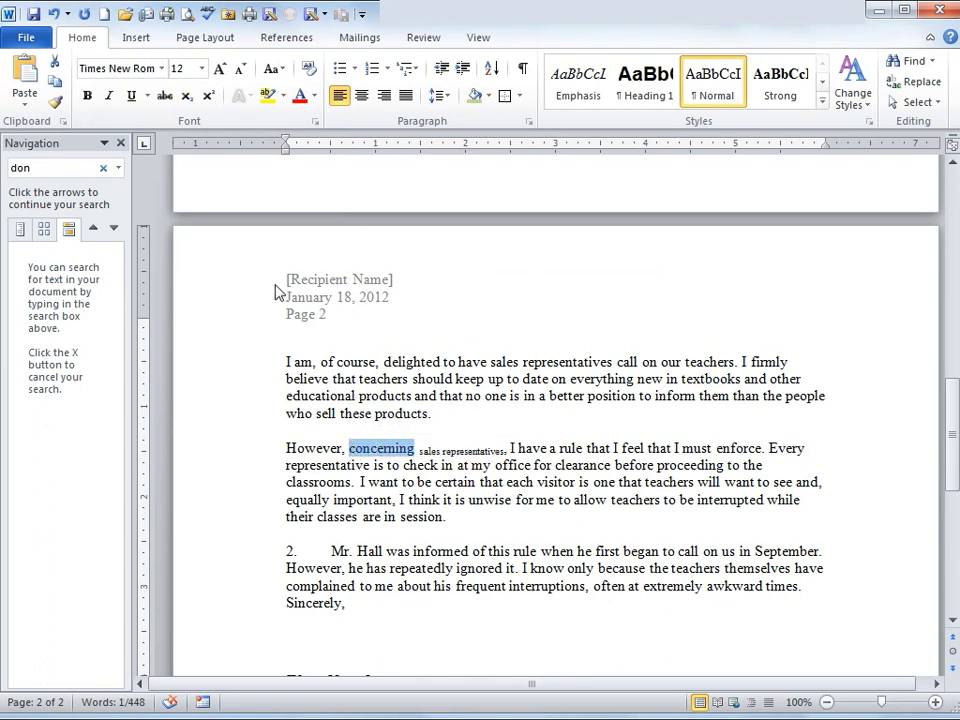
{"action": "left_click", "coordinate": [209, 96]}
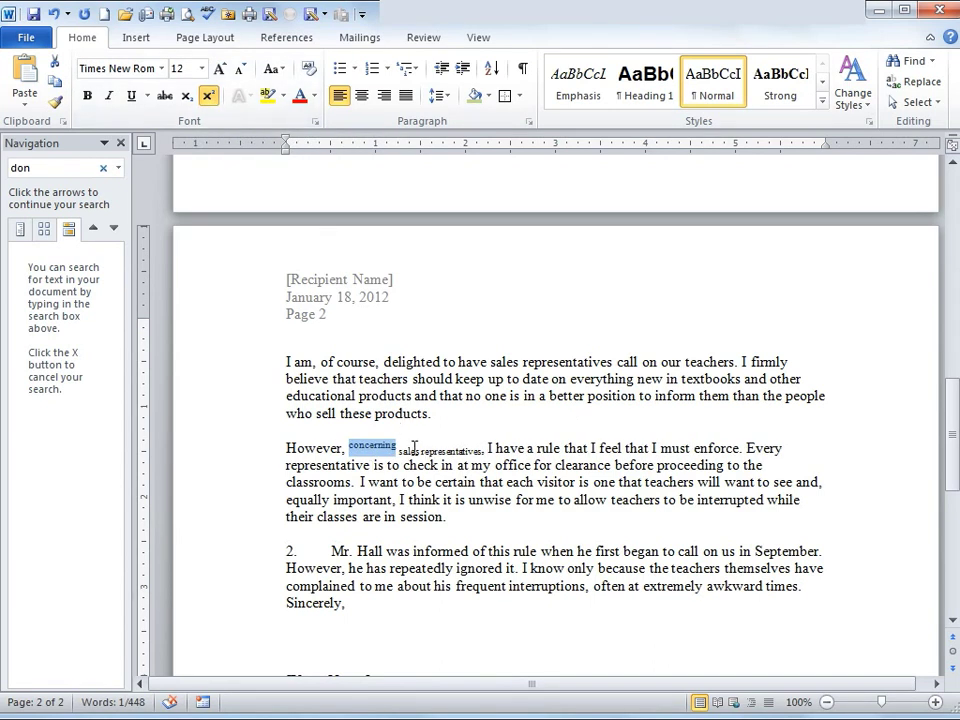
Clear the formatting of the superscript word "concerning" and the subscript words "sales representatives"
{"action": "left_click", "coordinate": [310, 70]}
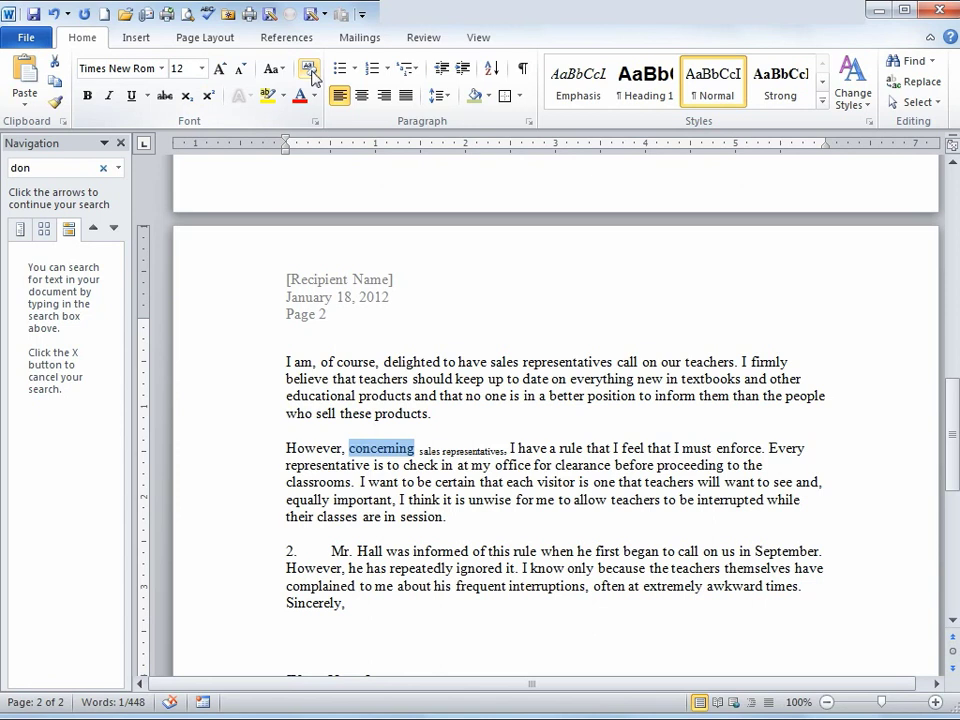
{"action": "left_click_drag", "start_coordinate": [419, 450], "coordinate": [505, 450]}
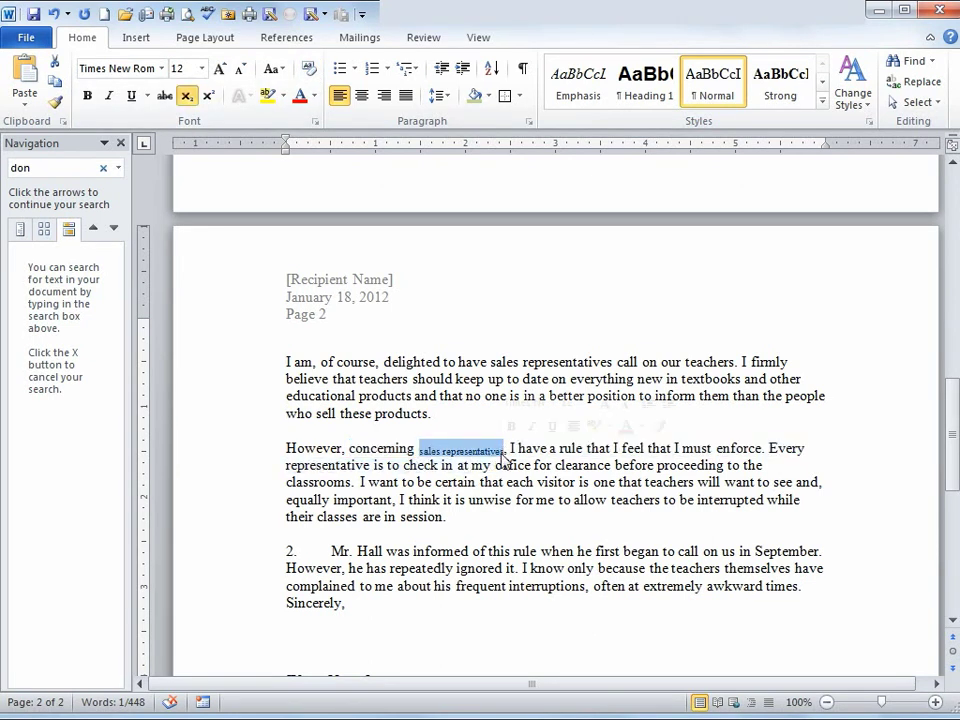
{"action": "left_click", "coordinate": [310, 68]}
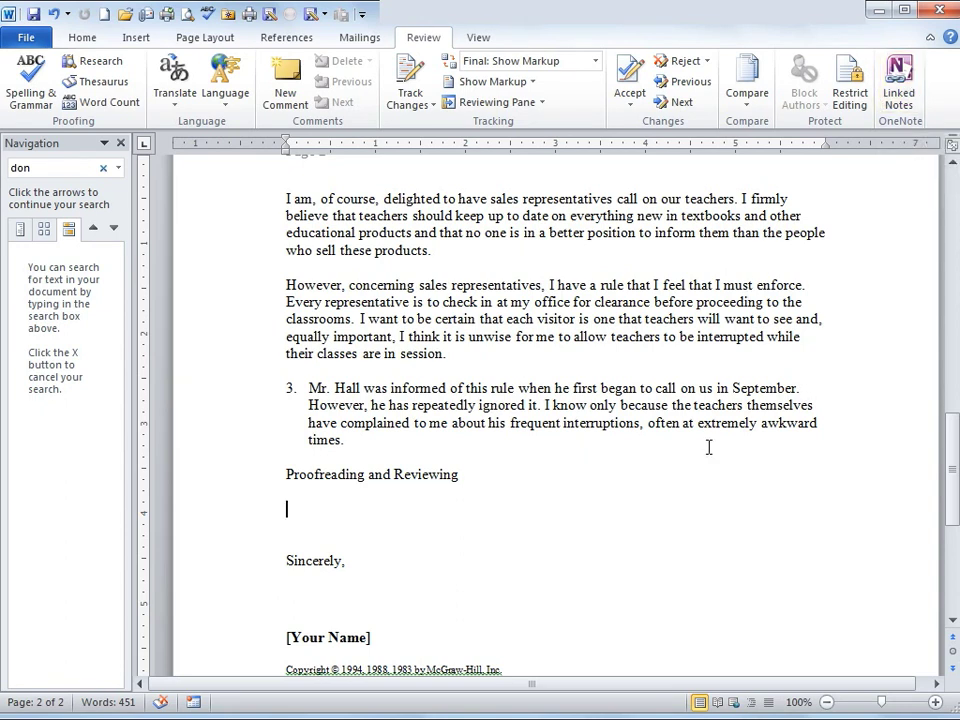
Run the spelling and grammar check, ignore the copyright line's fragment once, and close the check at the "Dear" extra-space suggestion
{"action": "left_click", "coordinate": [38, 90]}
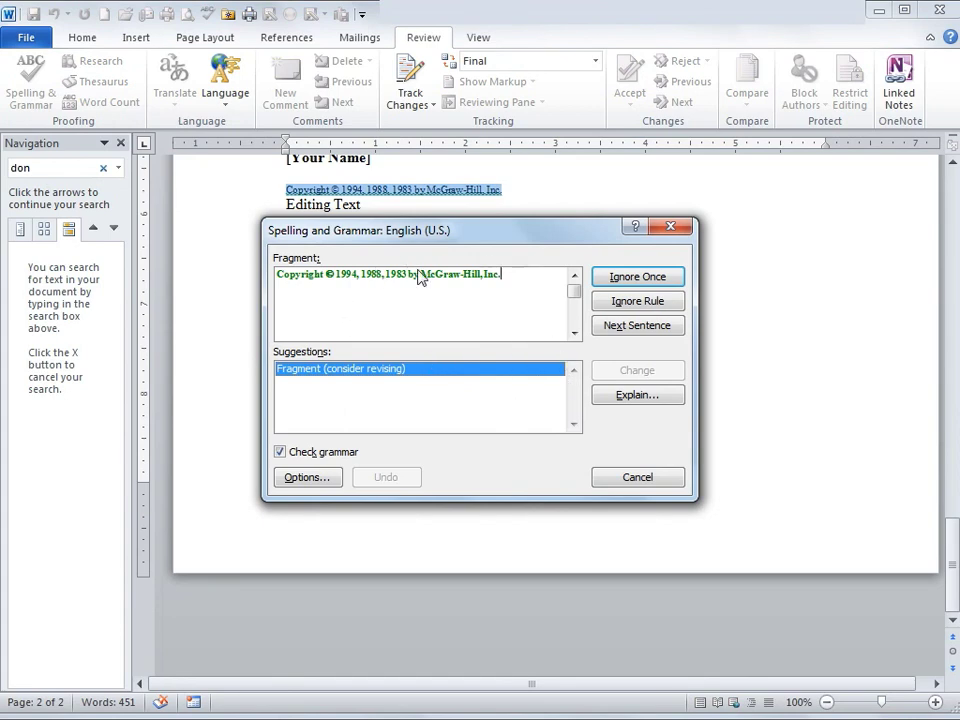
{"action": "left_click", "coordinate": [668, 280]}
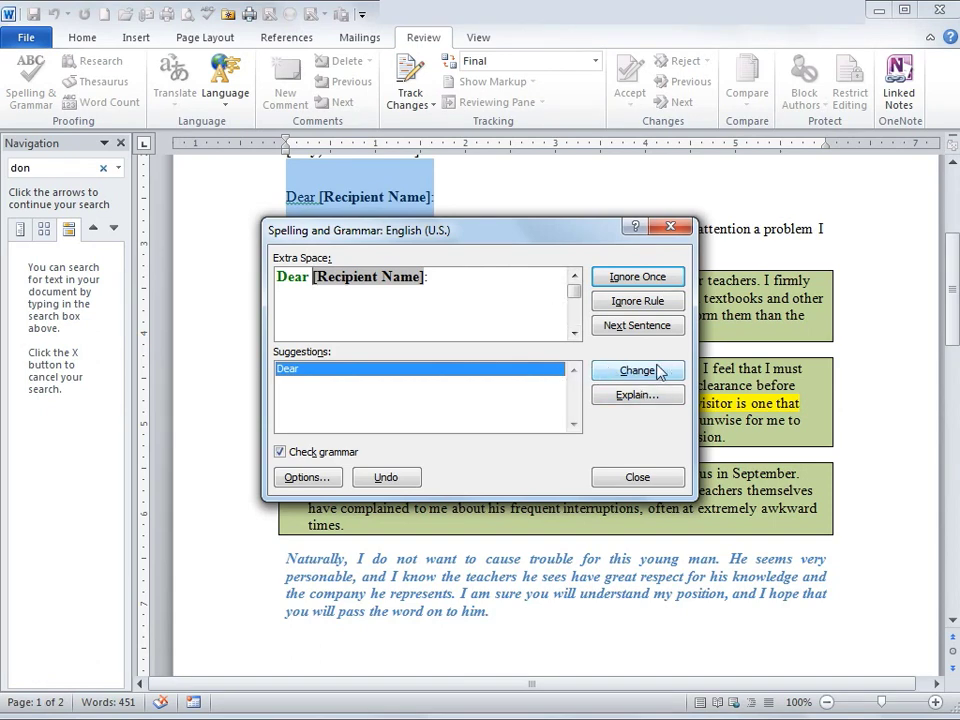
{"action": "left_click", "coordinate": [638, 478]}
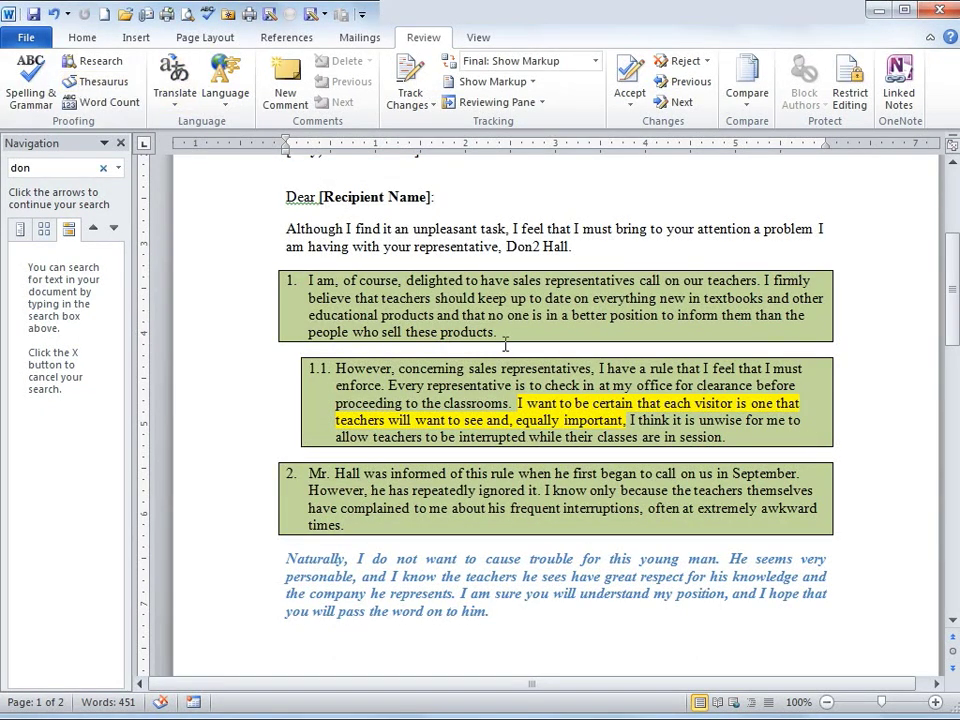
Look up synonyms for "unpleasant" from the letter's opening sentence in the thesaurus, and for its synonym "unfriendly"
{"action": "double_click", "coordinate": [446, 229]}
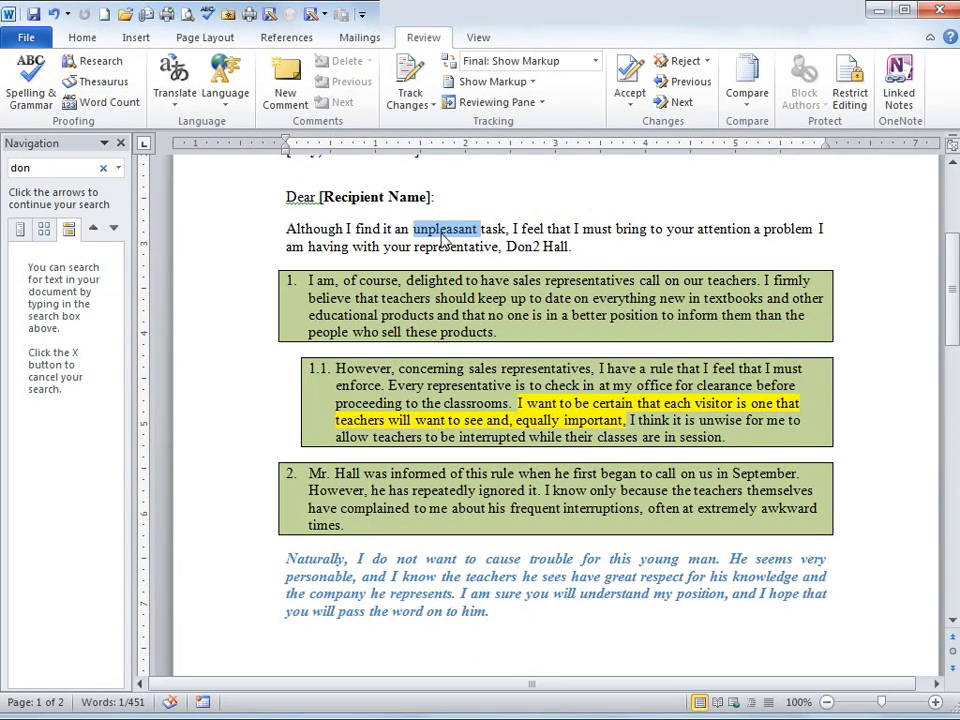
{"action": "left_click", "coordinate": [96, 83]}
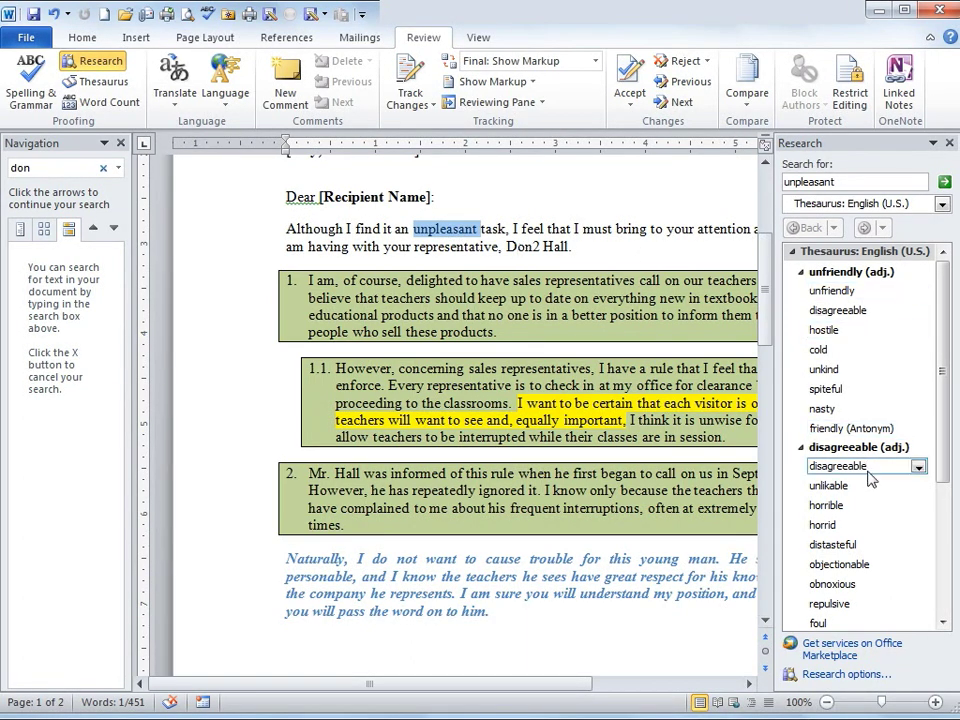
{"action": "left_click", "coordinate": [828, 291]}
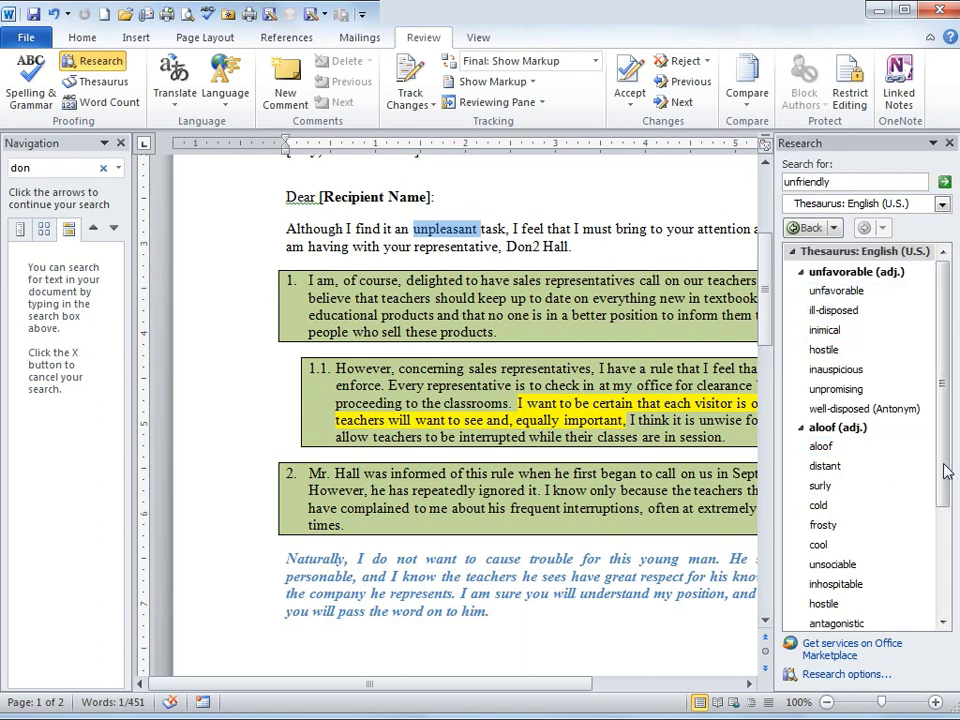
Place the cursor at the end of the "Dear [Recipient Name]:" line and view the translation and language options
{"action": "left_click", "coordinate": [434, 197]}
{"action": "left_click", "coordinate": [167, 107]}
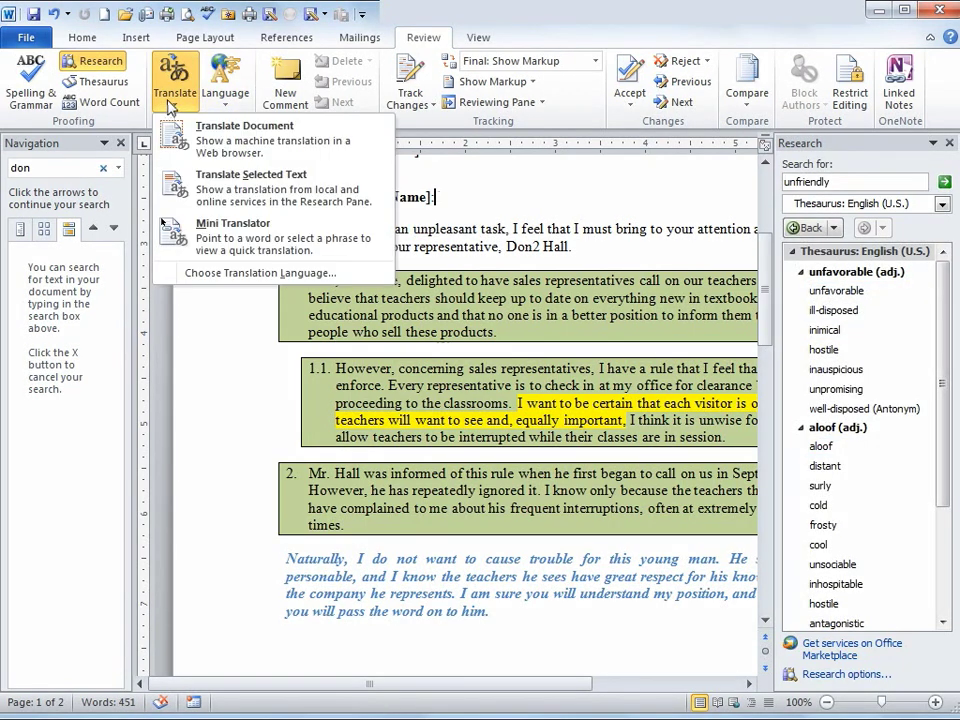
{"action": "left_click", "coordinate": [222, 90]}
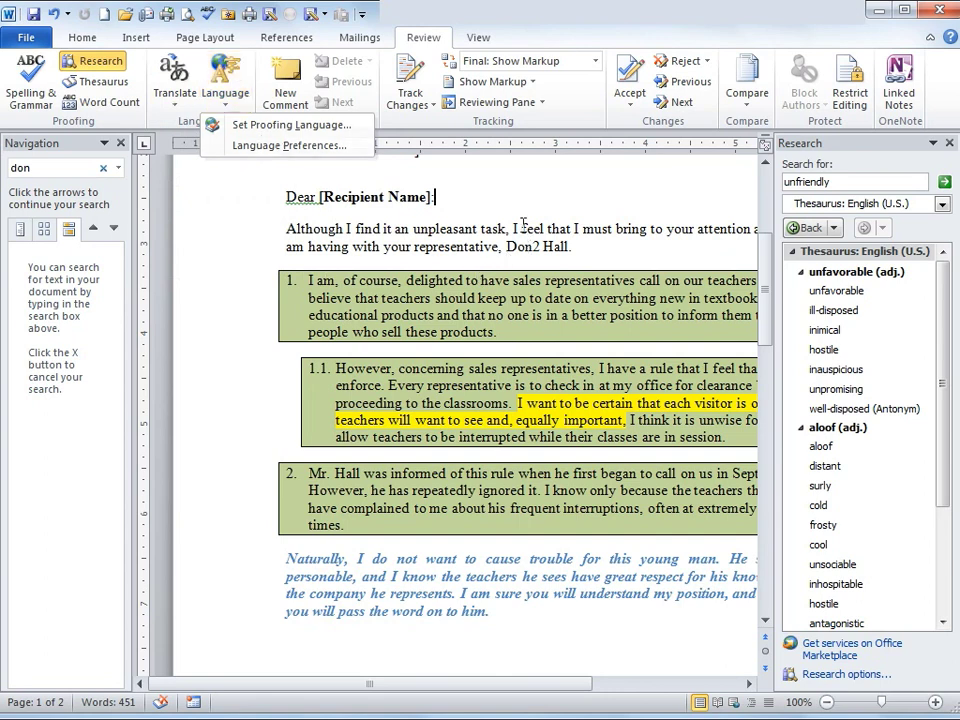
Add a comment reading "TESTING" to the recipient name placeholder in the greeting line
{"action": "left_click", "coordinate": [285, 88]}
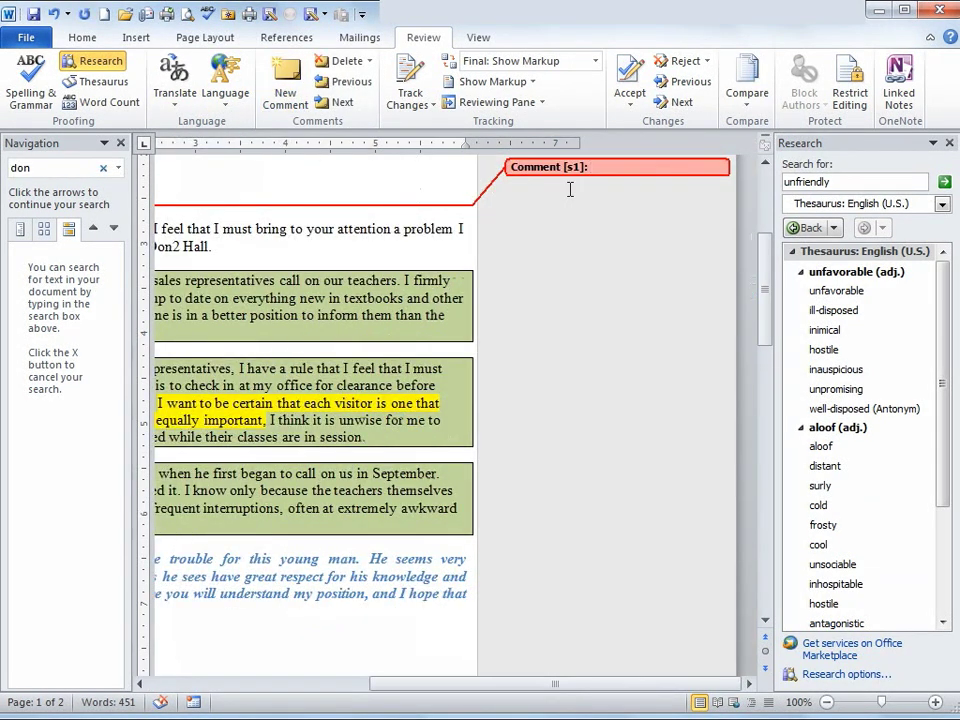
{"action": "type", "text": "TESTING"}
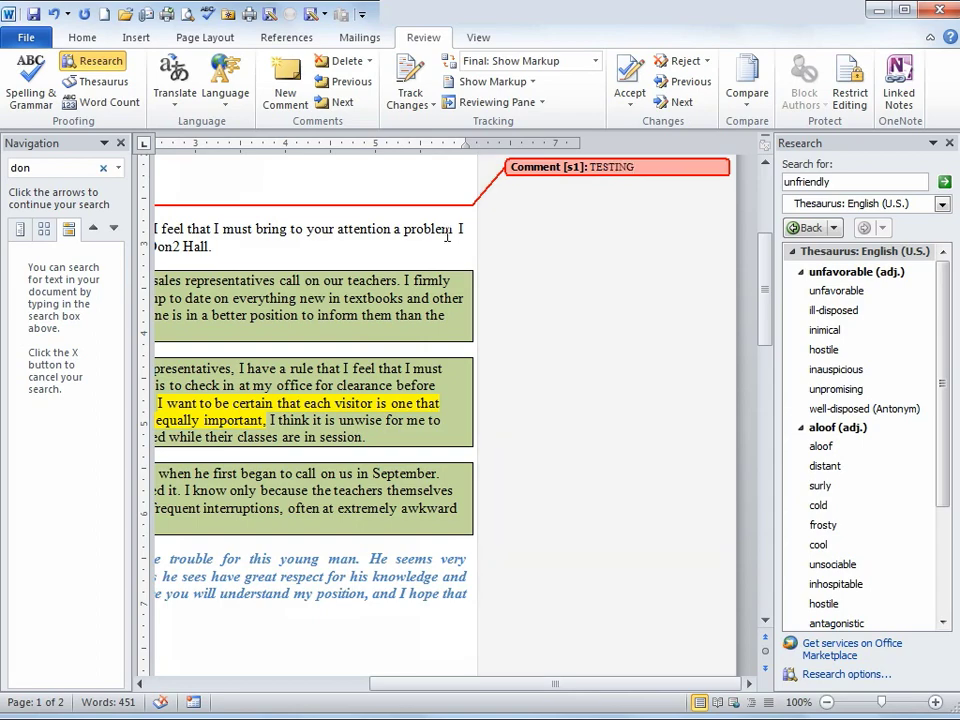
{"action": "left_click", "coordinate": [508, 484]}
{"action": "left_click_drag", "start_coordinate": [587, 685], "coordinate": [389, 684]}
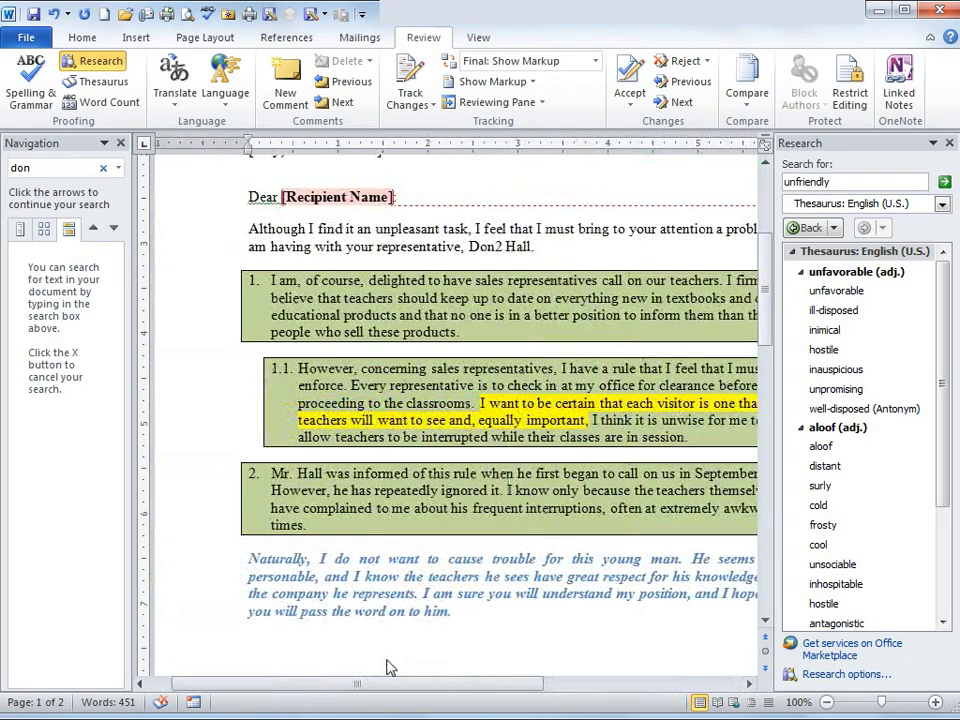
Close the thesaurus results and remove the "TESTING" comment from the greeting line
{"action": "left_click", "coordinate": [946, 143]}
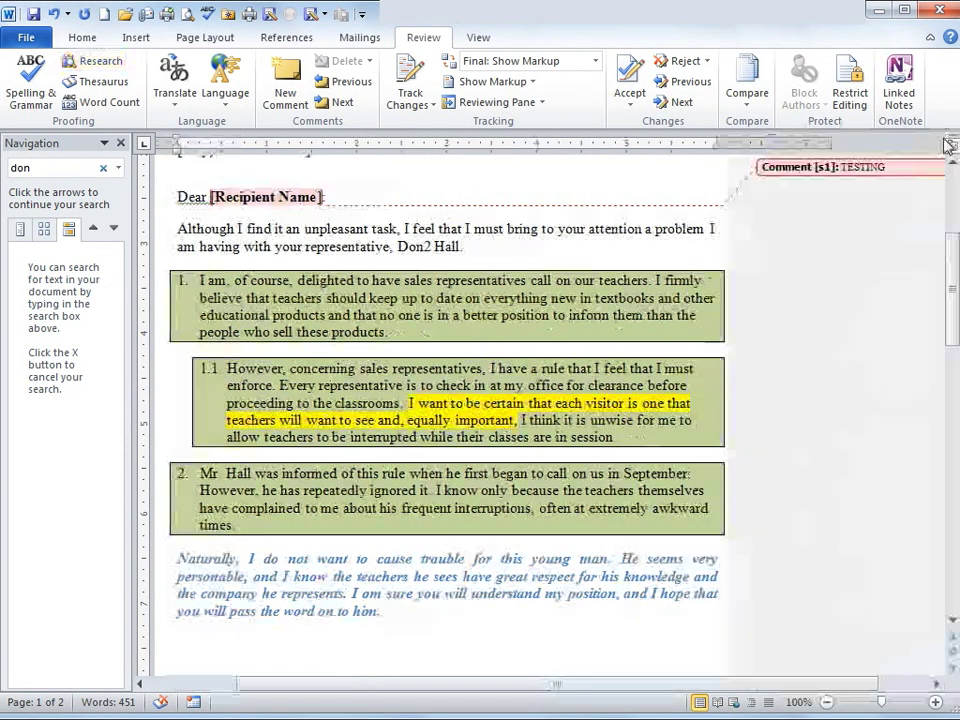
{"action": "key", "text": "alt+r"}
{"action": "key", "text": "n"}
{"action": "key", "text": "d"}
{"action": "key", "text": "d"}
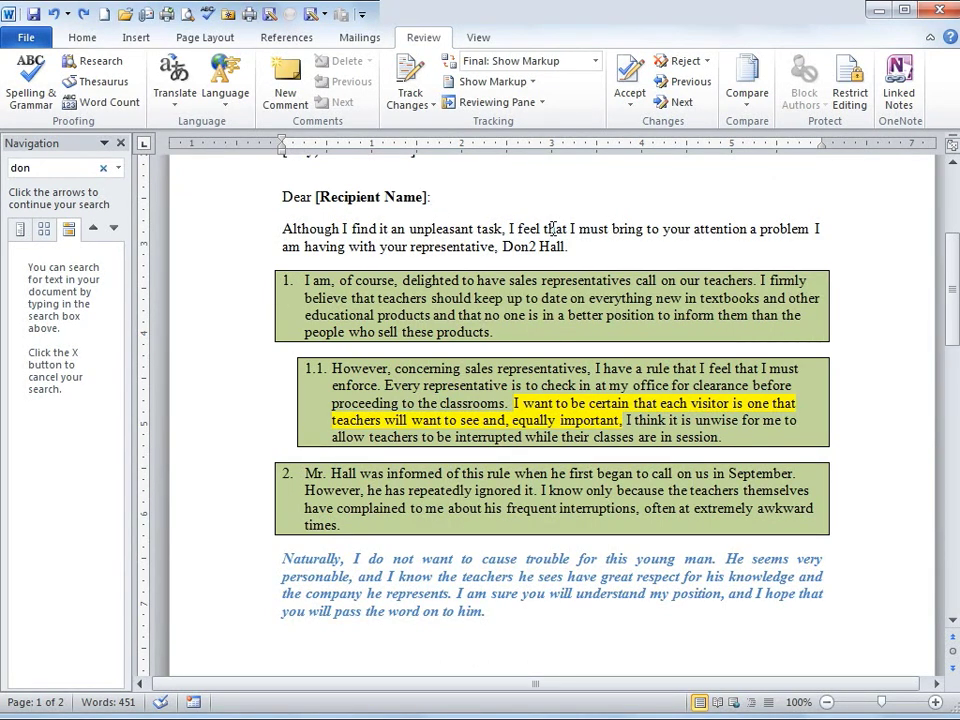
Turn on Track Changes and delete "find it an unpleasant task" from the letter's opening sentence
{"action": "left_click", "coordinate": [411, 78]}
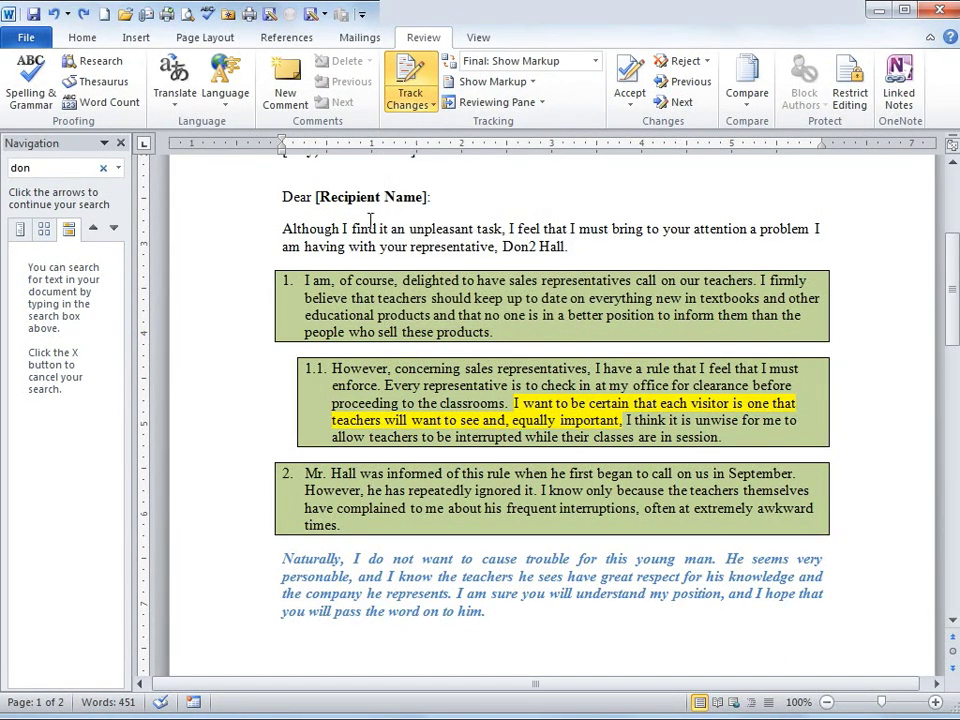
{"action": "left_click_drag", "start_coordinate": [352, 229], "coordinate": [491, 229]}
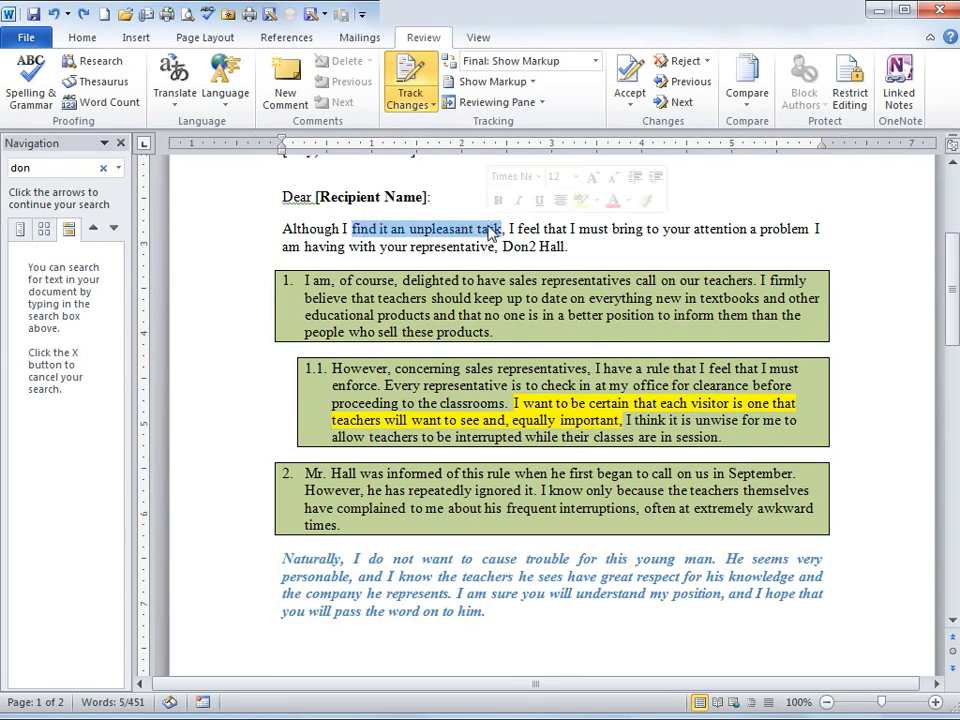
{"action": "key", "text": "Delete"}
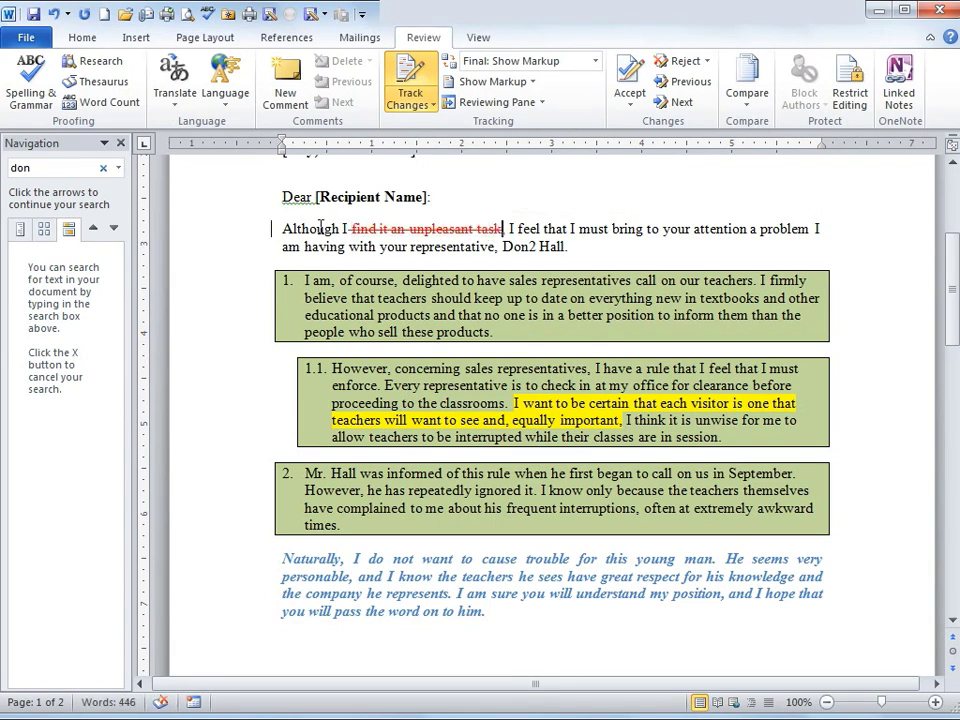
Insert "AKLSJFAL;S" as a separate tracked paragraph after the deleted phrase in the opening sentence
{"action": "mouse_move", "coordinate": [347, 229]}
{"action": "key", "text": "Return"}
{"action": "key", "text": "Delete"}
{"action": "type", "text": "AKLSJFAL;S"}
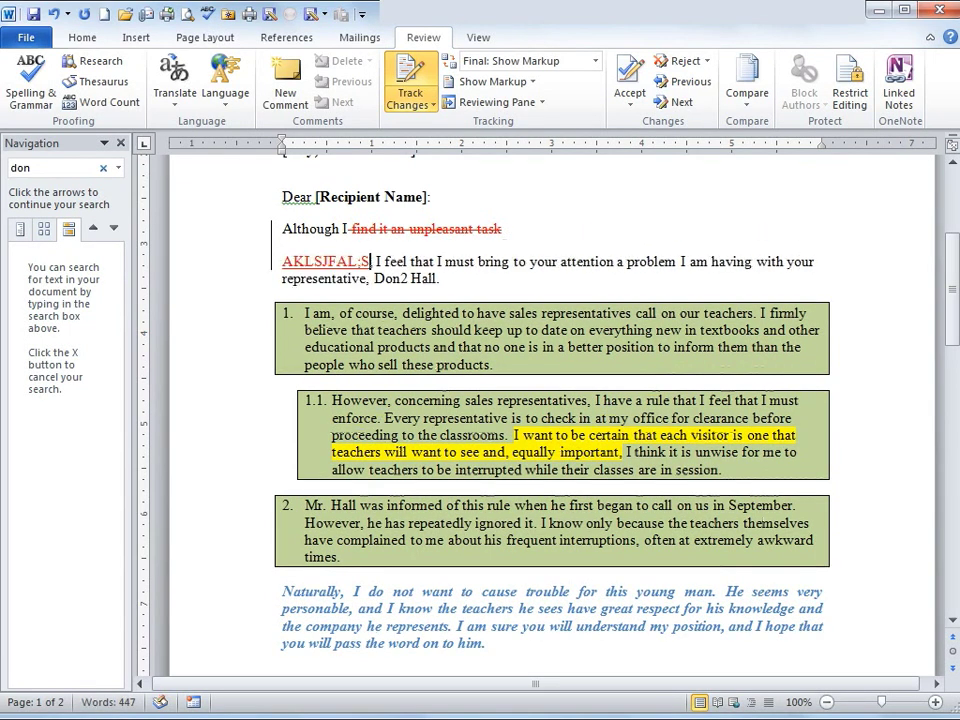
{"action": "key", "text": "Return"}
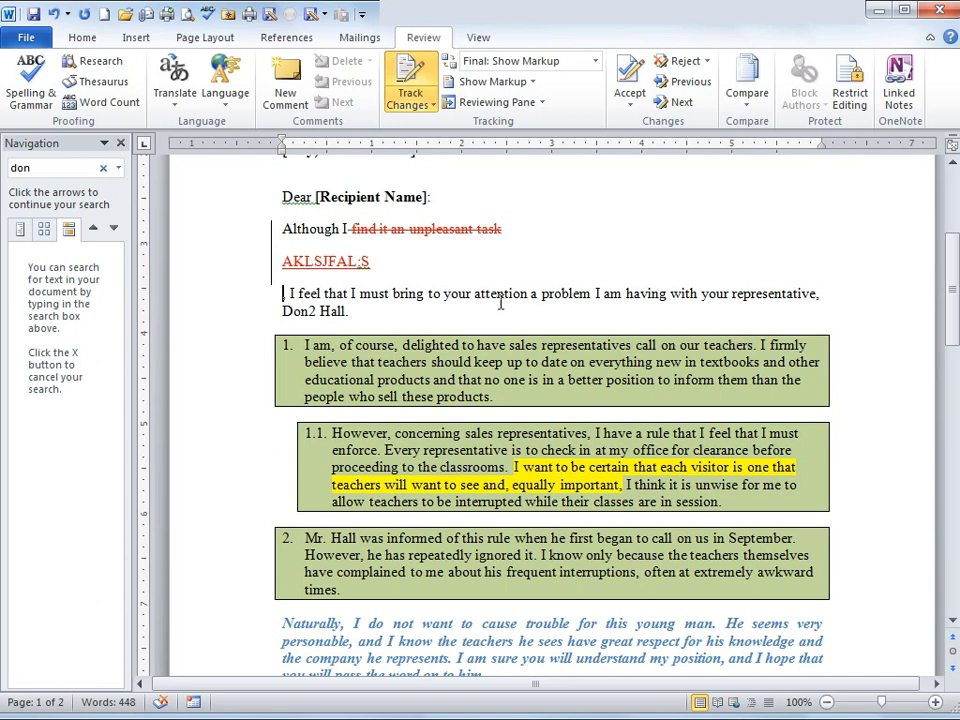
Split the sentence after "I feel that I must bring" and insert "LSKDFJ" there as a separate tracked paragraph
{"action": "left_click", "coordinate": [428, 294]}
{"action": "key", "text": "Return"}
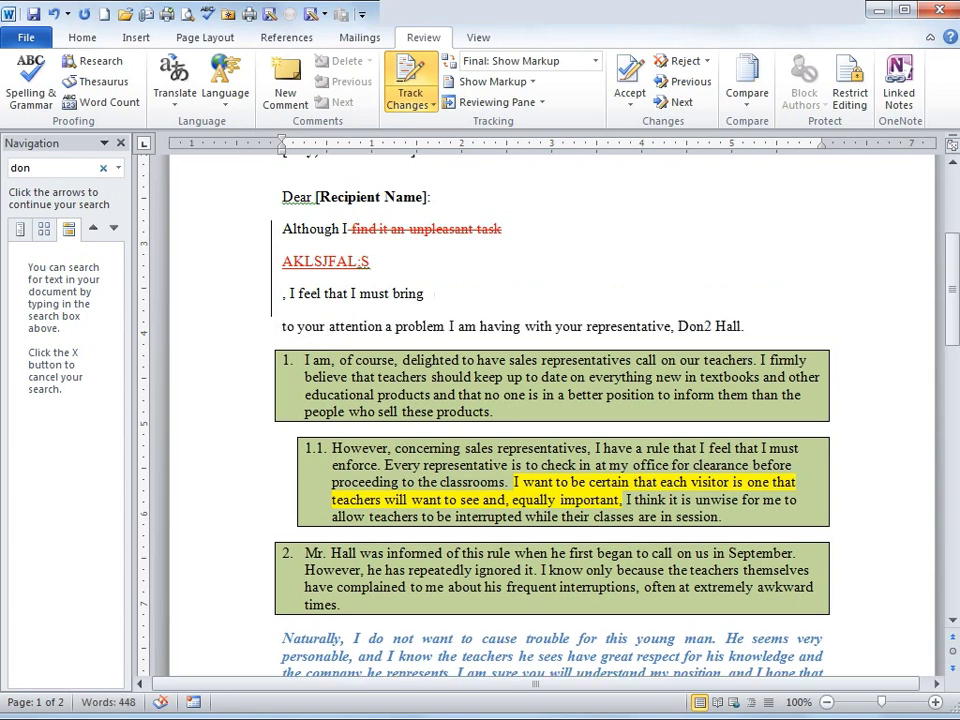
{"action": "type", "text": "LSKDFJ"}
{"action": "key", "text": "Return"}
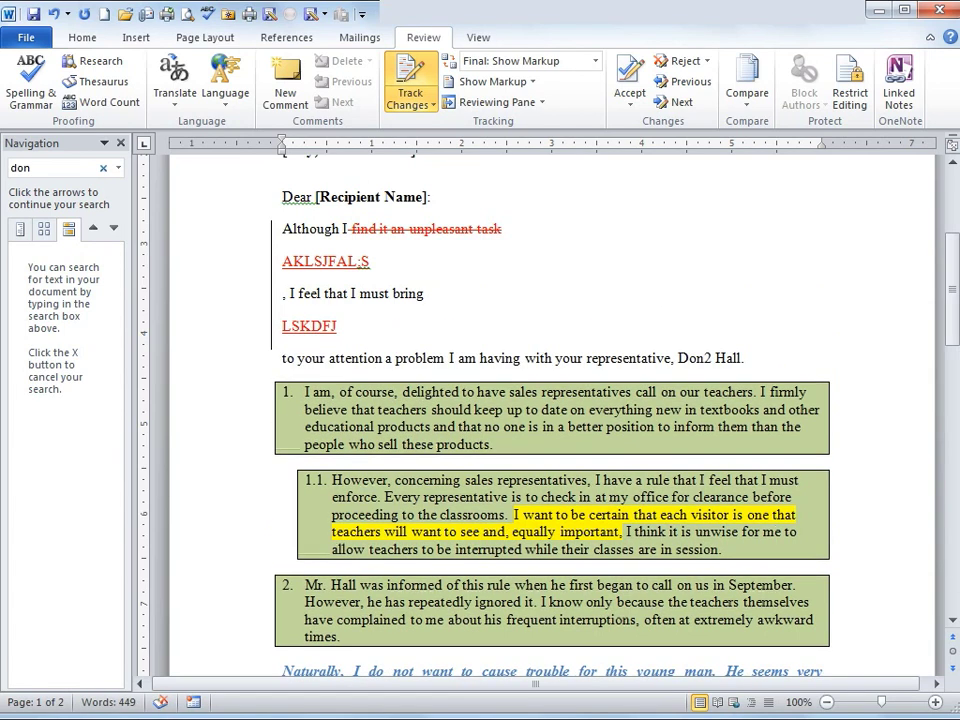
Display the summary of tracked revisions and examine the options for accepting, rejecting and comparing changes
{"action": "left_click", "coordinate": [490, 106]}
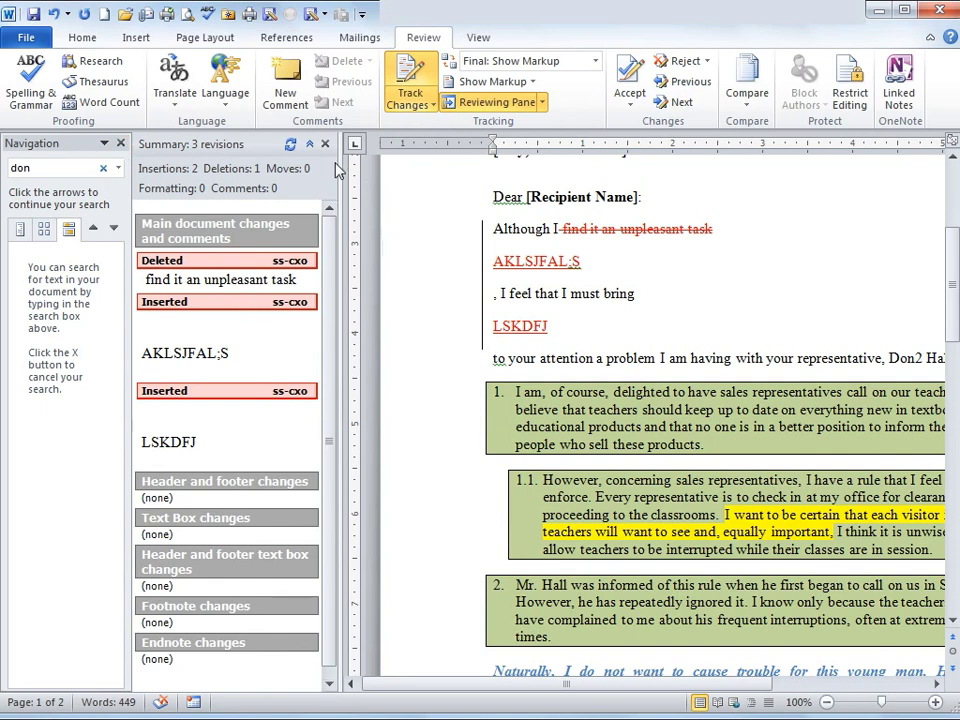
{"action": "scroll", "coordinate": [338, 280], "scroll_direction": "down", "scroll_amount": 1}
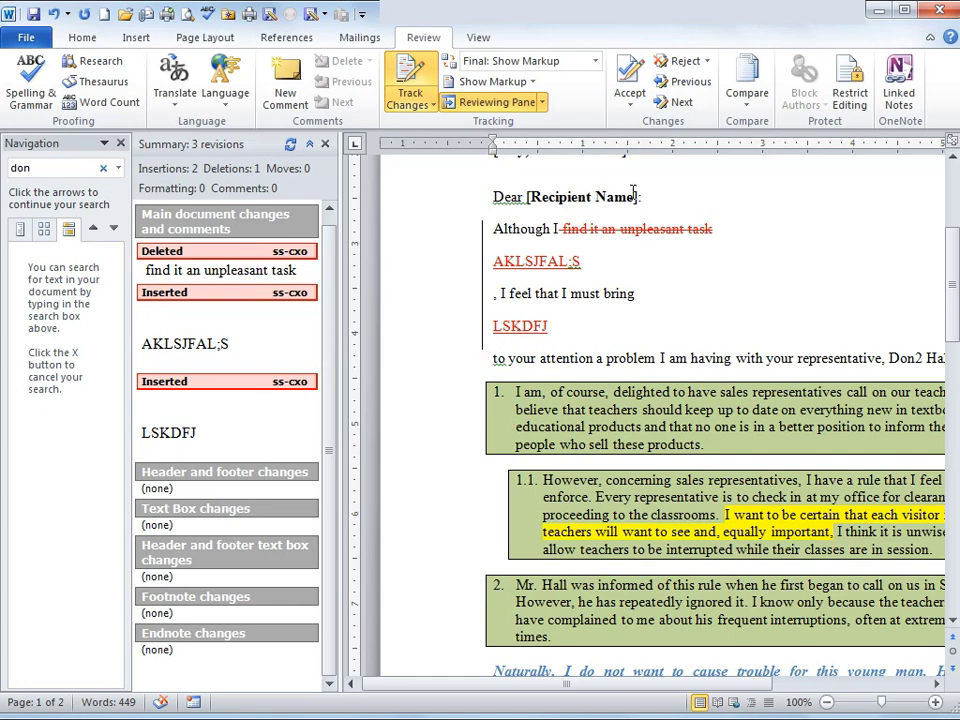
{"action": "left_click", "coordinate": [630, 110]}
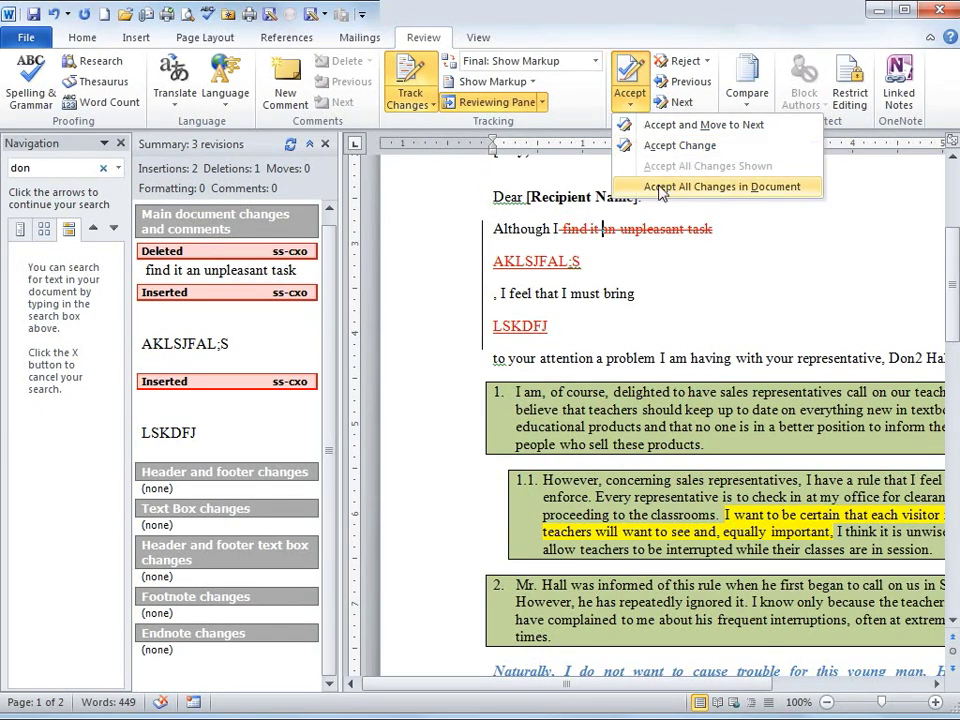
{"action": "left_click", "coordinate": [630, 227]}
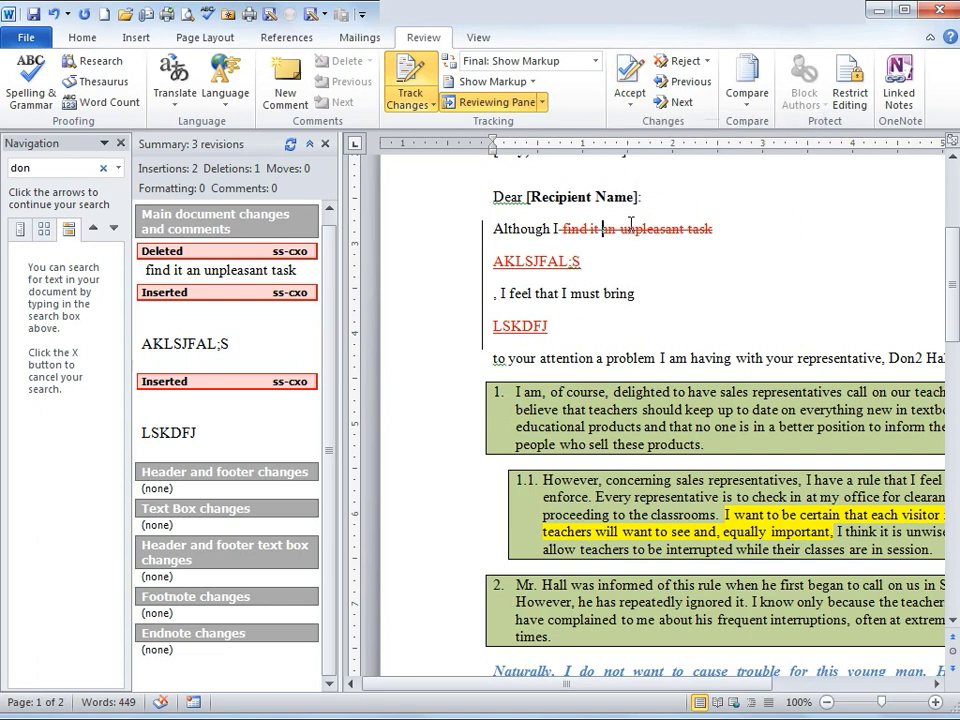
{"action": "left_click", "coordinate": [707, 62]}
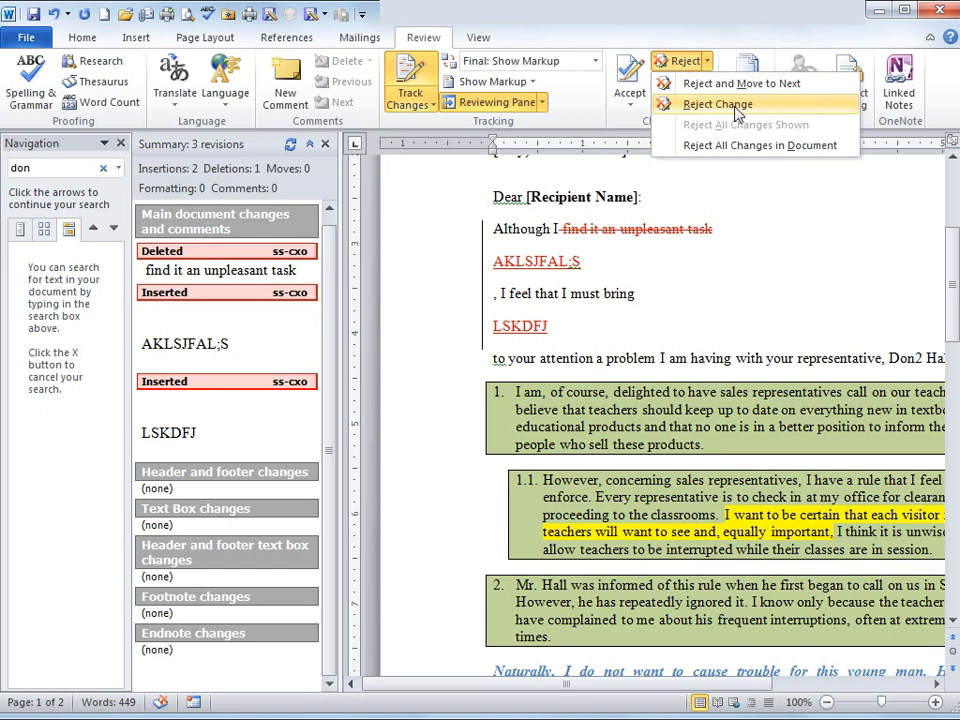
{"action": "left_click", "coordinate": [675, 256]}
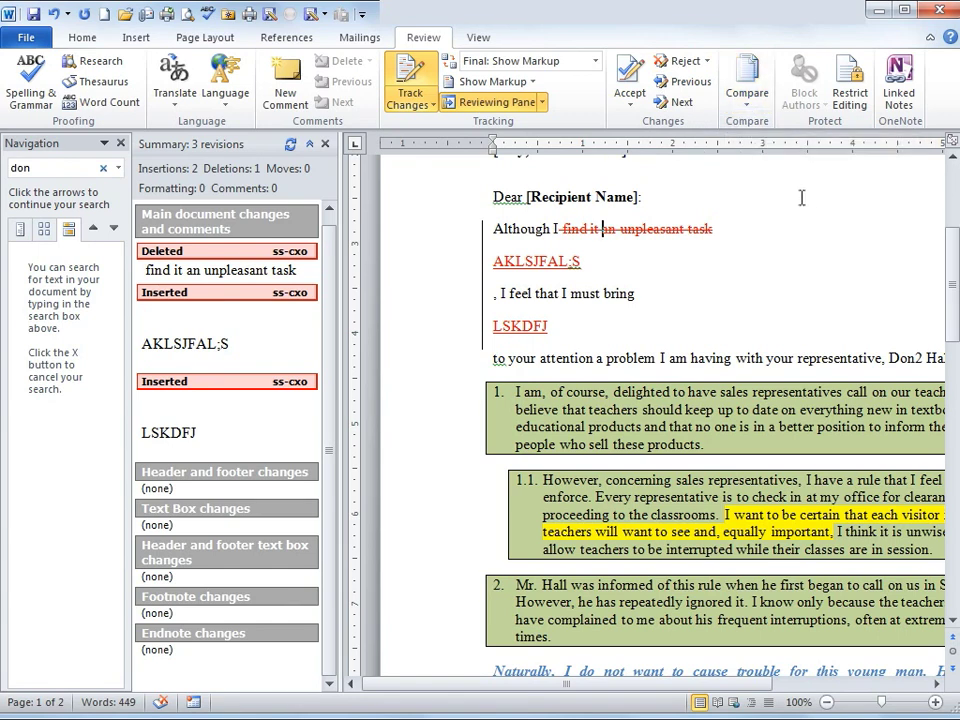
{"action": "left_click", "coordinate": [752, 104]}
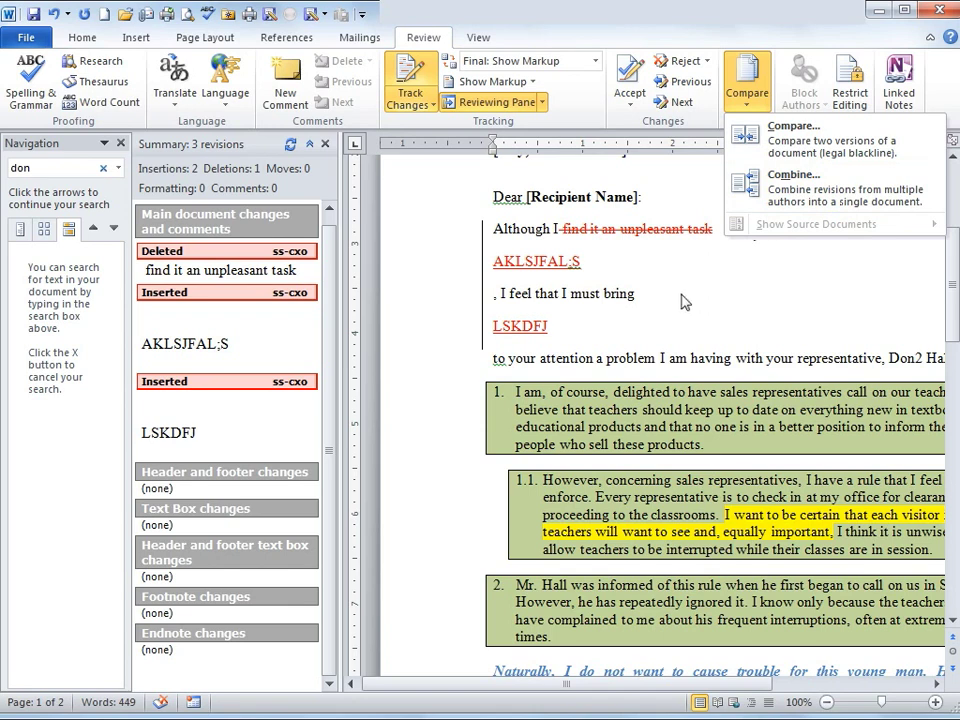
{"action": "key", "text": "Escape"}
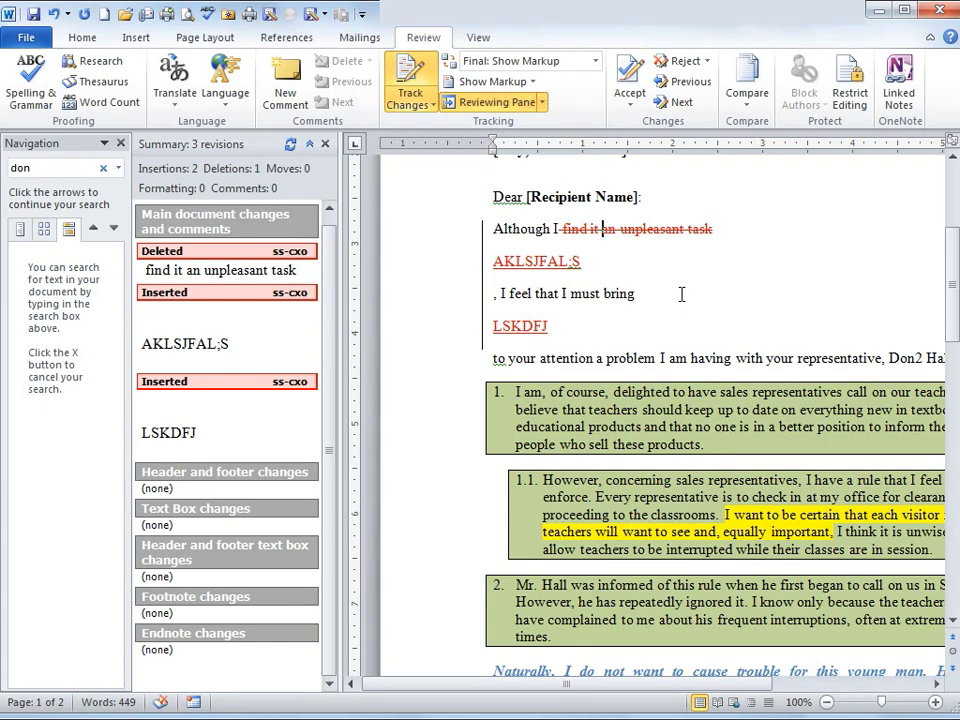
Reject all tracked changes in the document and close the revision summary
{"action": "left_click", "coordinate": [706, 61]}
{"action": "left_click", "coordinate": [740, 145]}
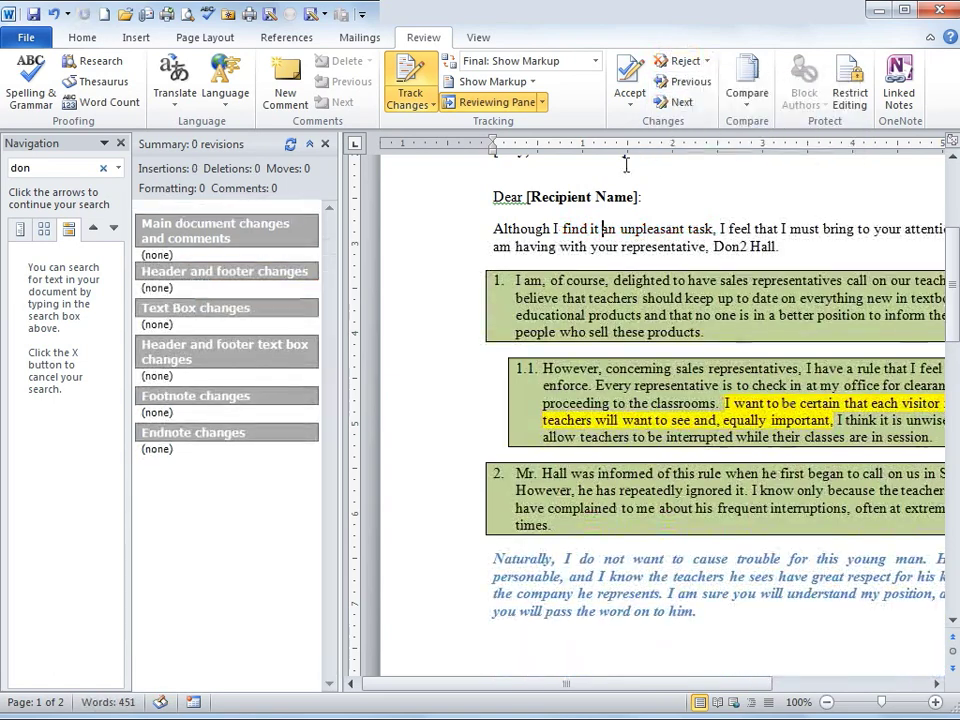
{"action": "left_click", "coordinate": [326, 145]}
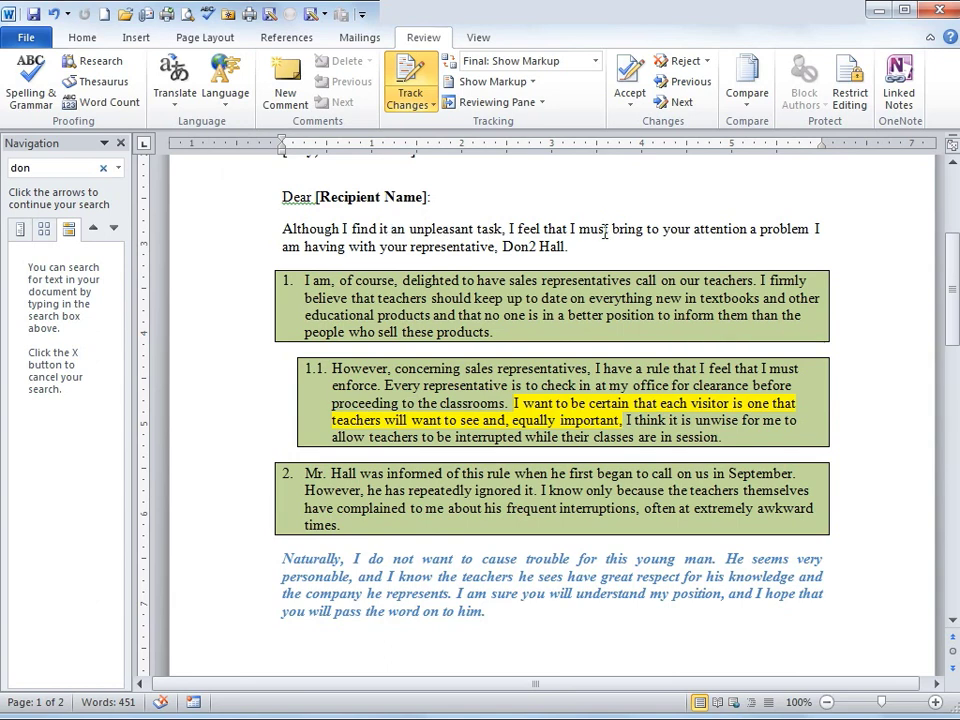
Turn off Track Changes and insert "kfjal" as a separate untracked paragraph after the letter's opening sentence
{"action": "scroll", "coordinate": [652, 393], "scroll_direction": "down", "scroll_amount": 1}
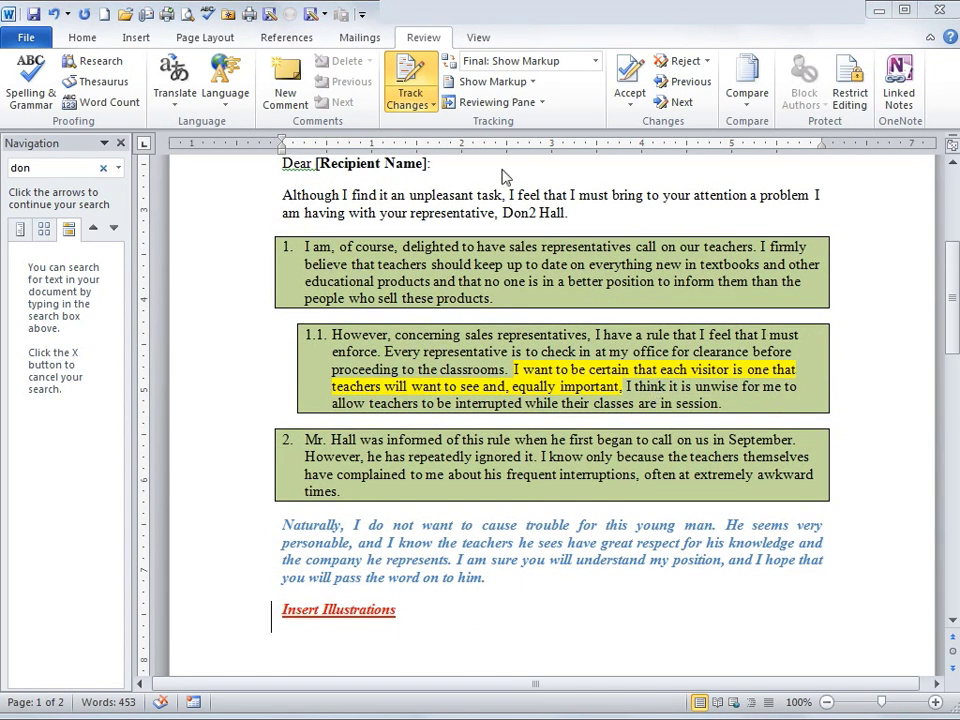
{"action": "left_click", "coordinate": [417, 108]}
{"action": "left_click", "coordinate": [451, 124]}
{"action": "left_click", "coordinate": [590, 212]}
{"action": "key", "text": "Return"}
{"action": "type", "text": "kfjal"}
{"action": "key", "text": "Return"}
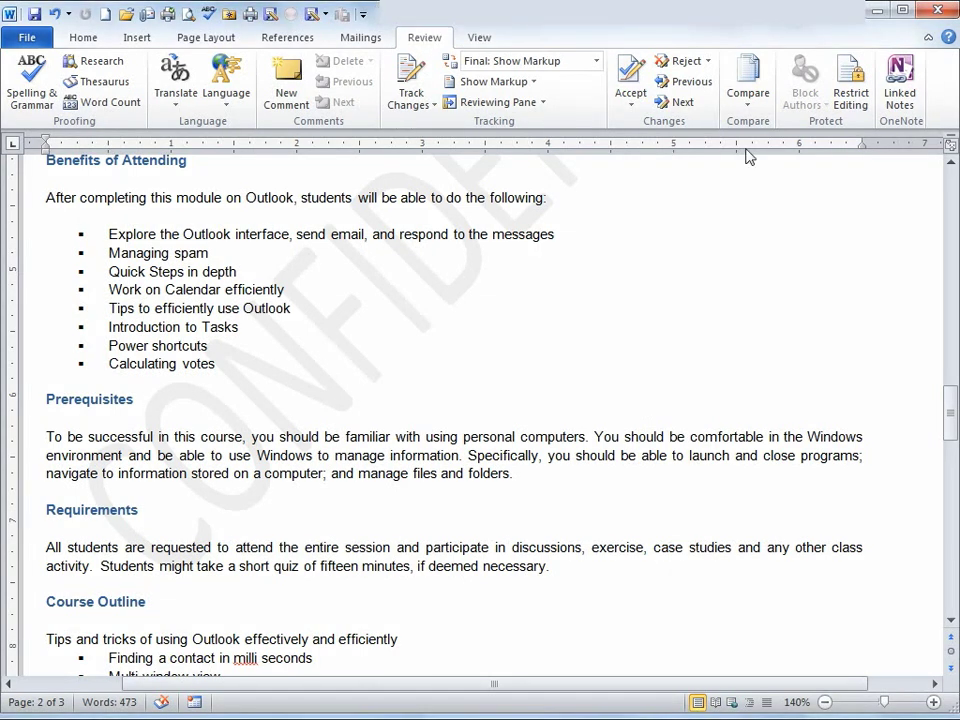
Open Linked Notes in OneNote for the course document and record a short audio clip in a new note on the page
{"action": "left_click", "coordinate": [906, 94]}
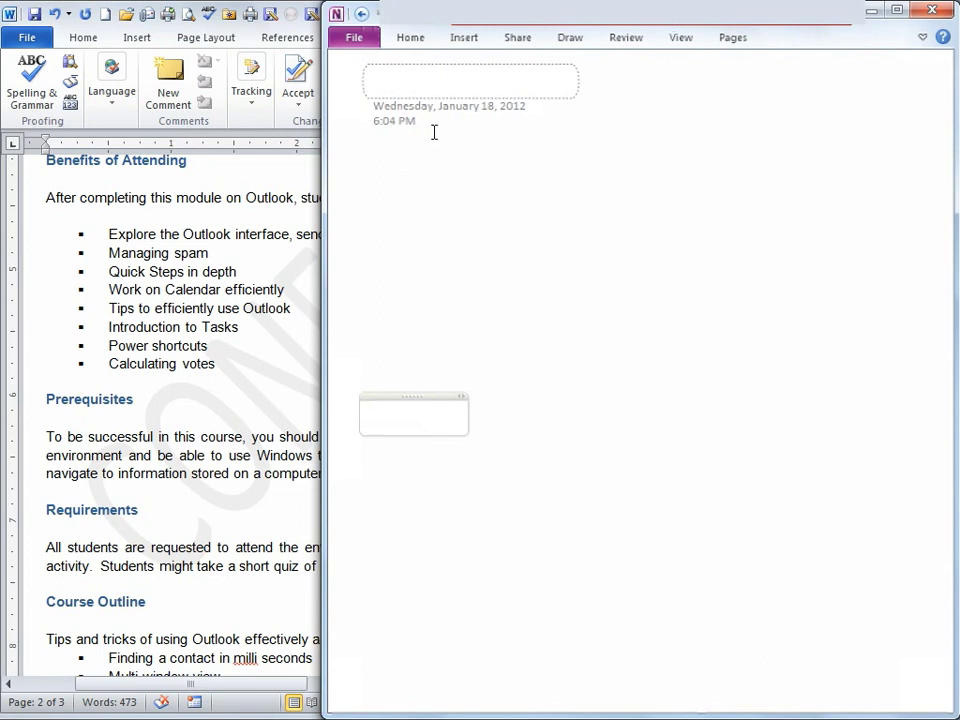
{"action": "left_click", "coordinate": [402, 171]}
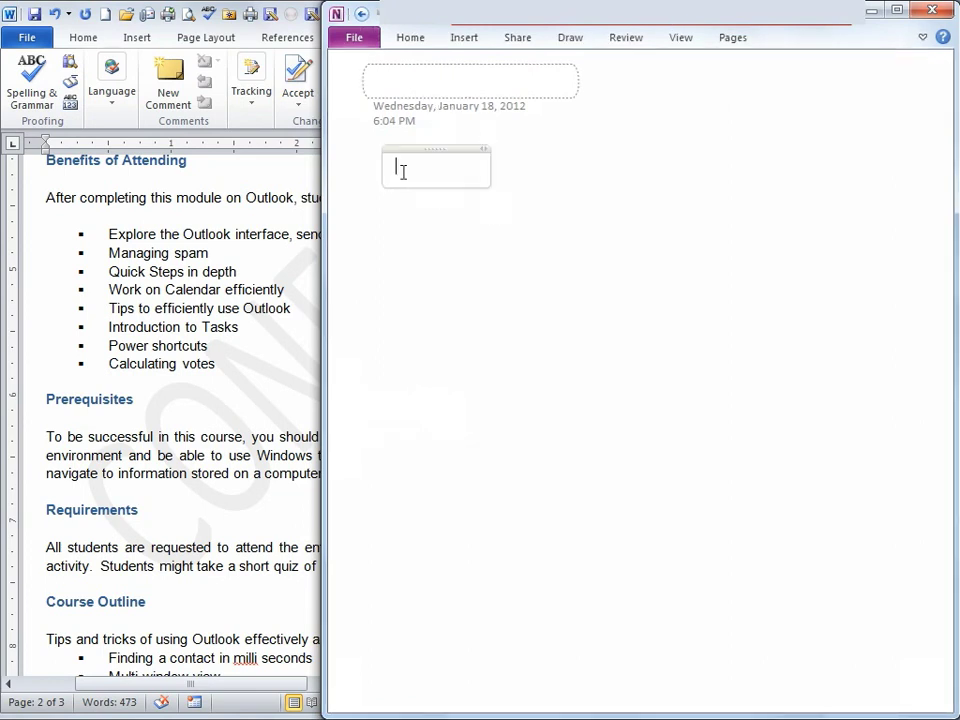
{"action": "left_click", "coordinate": [466, 39]}
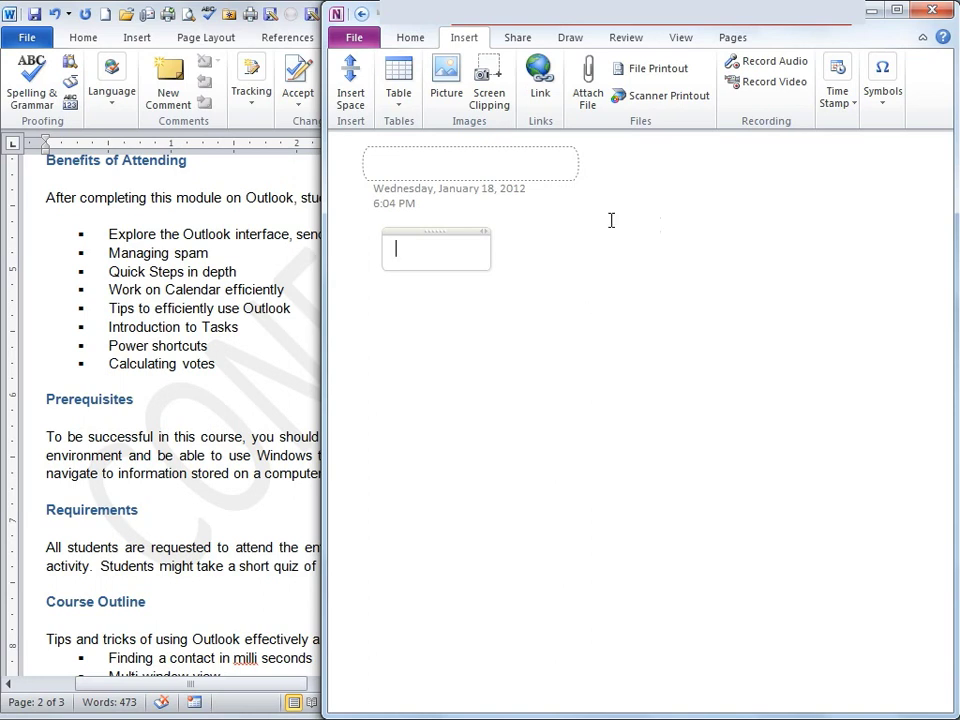
{"action": "left_click", "coordinate": [775, 63]}
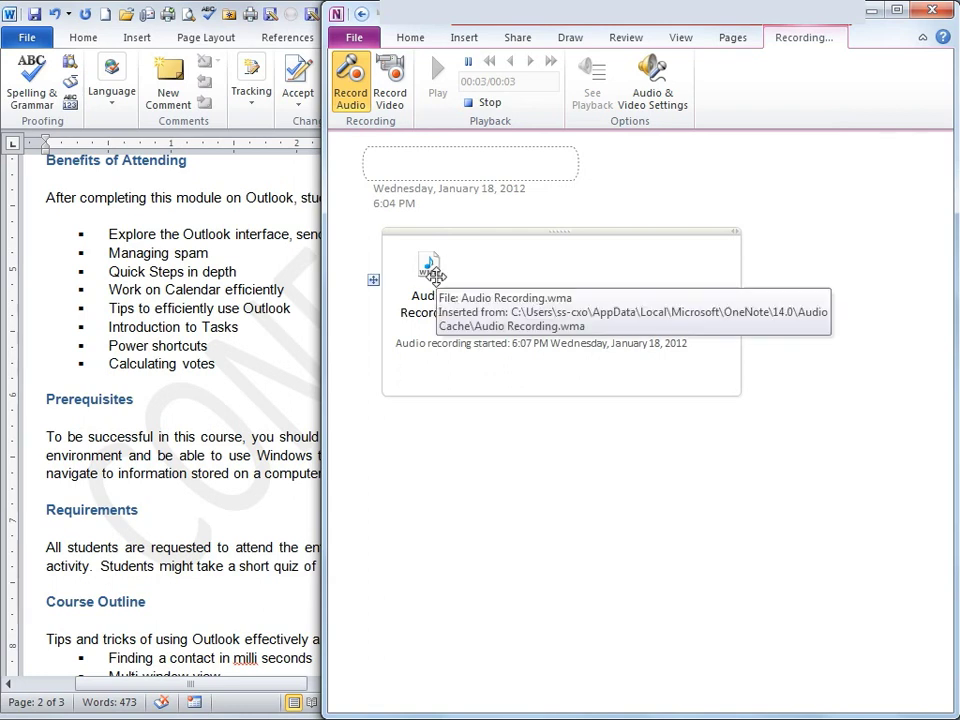
{"action": "left_click", "coordinate": [431, 287]}
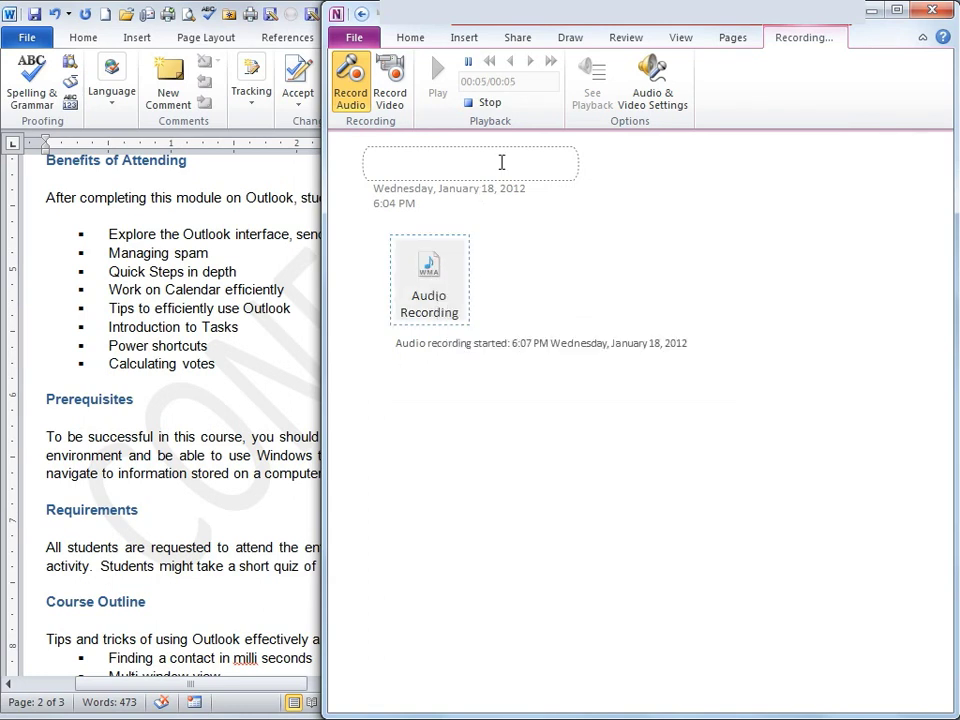
{"action": "left_click", "coordinate": [482, 104]}
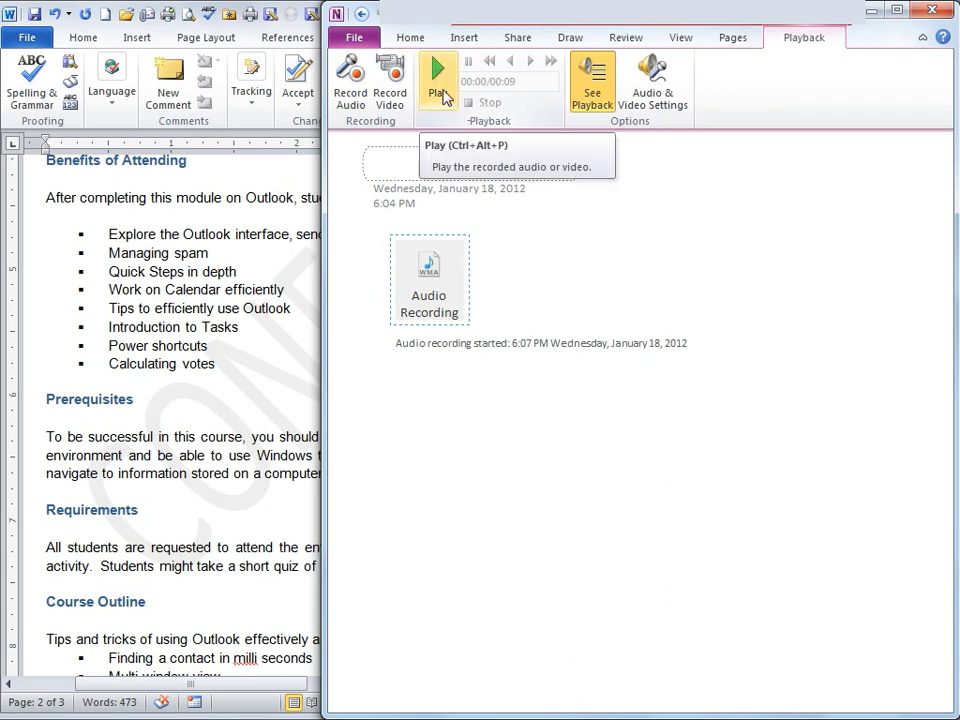